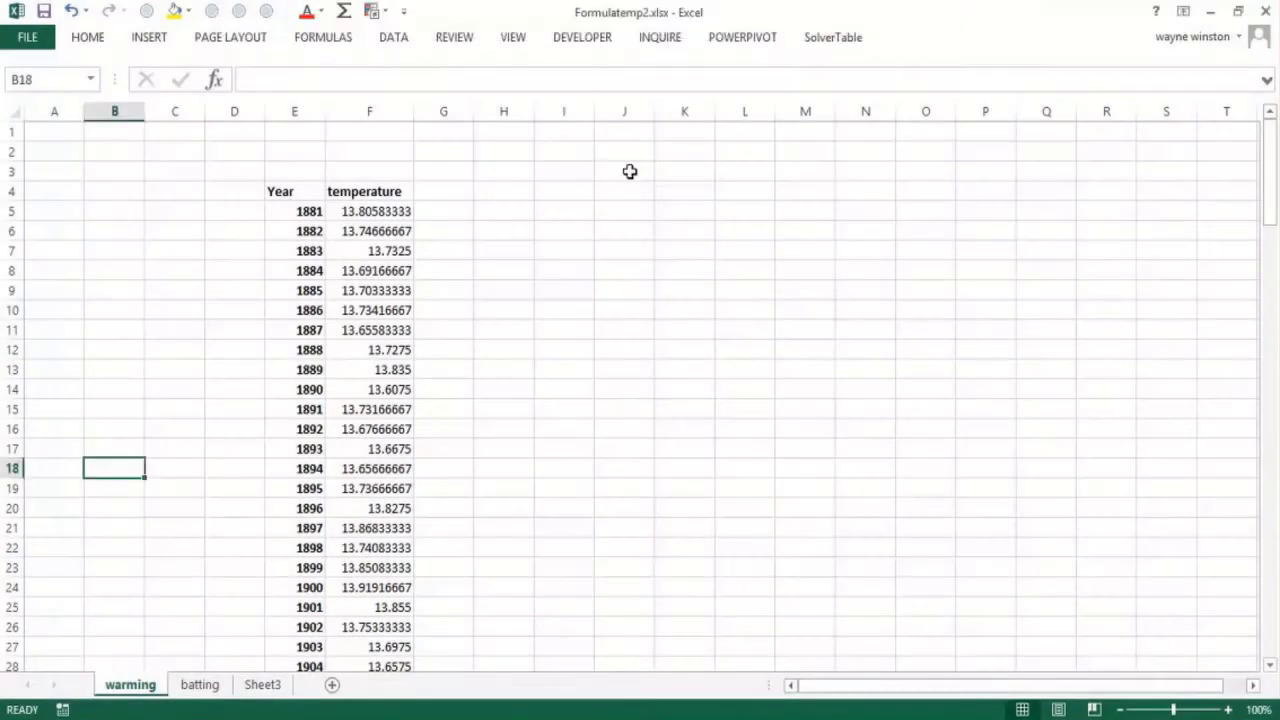
{"action": "type", "text": "FOrmul"}
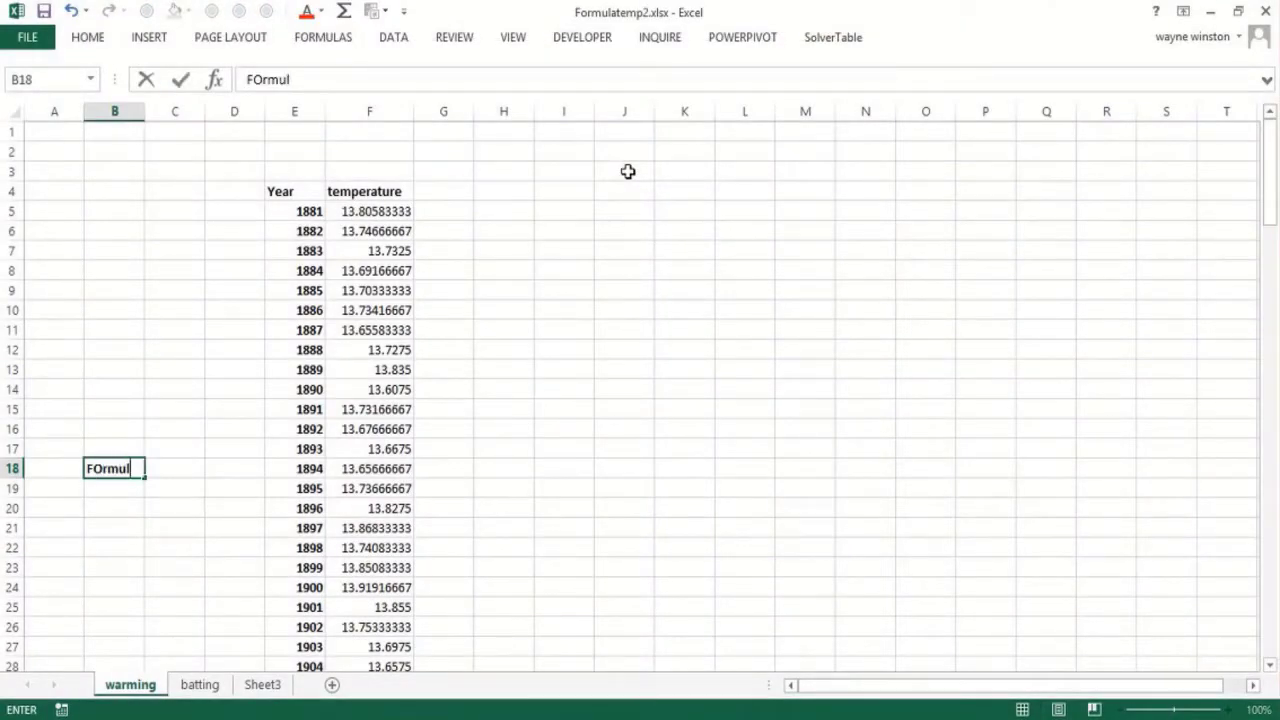
{"action": "key", "text": "BackSpace"}
{"action": "key", "text": "BackSpace"}
{"action": "key", "text": "BackSpace"}
{"action": "key", "text": "BackSpace"}
{"action": "key", "text": "BackSpace"}
{"action": "key", "text": "BackSpace"}
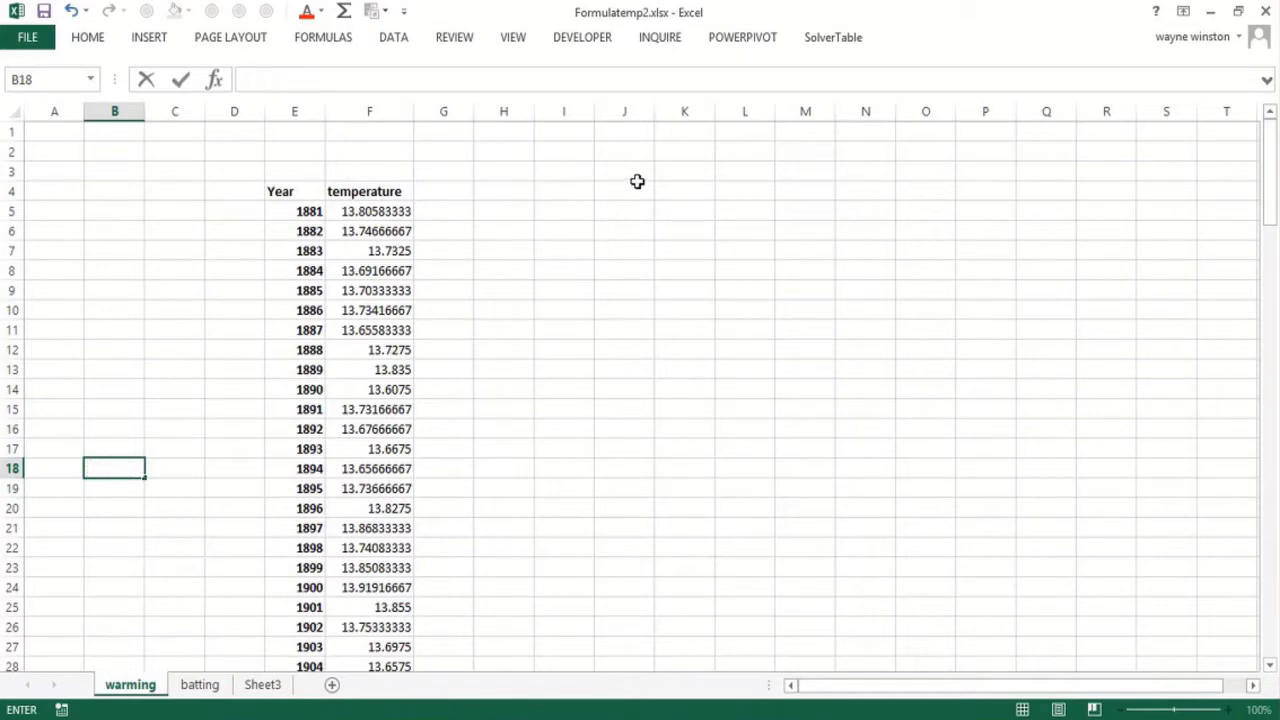
- Enter the file name "Formulatemp2.xlsx" as a note in cell J4
{"action": "left_click", "coordinate": [638, 186]}
{"action": "type", "text": "Formu"}
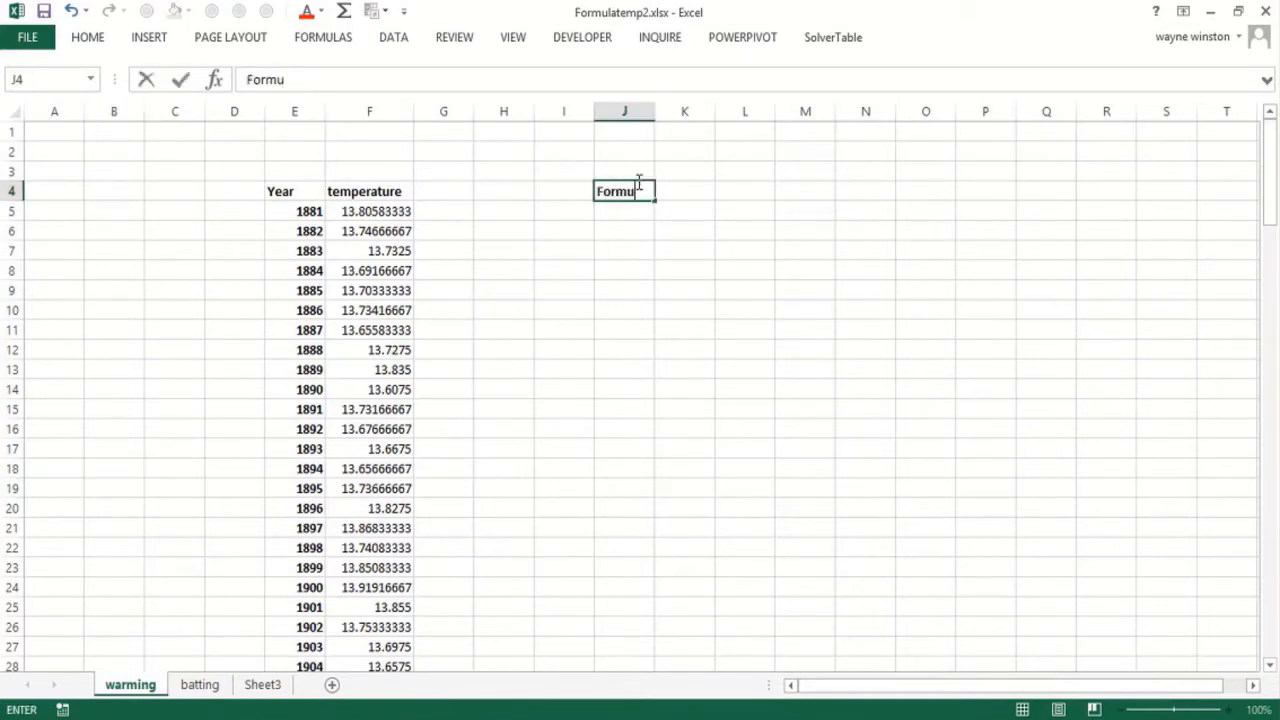
{"action": "type", "text": "latemp2.xlsx"}
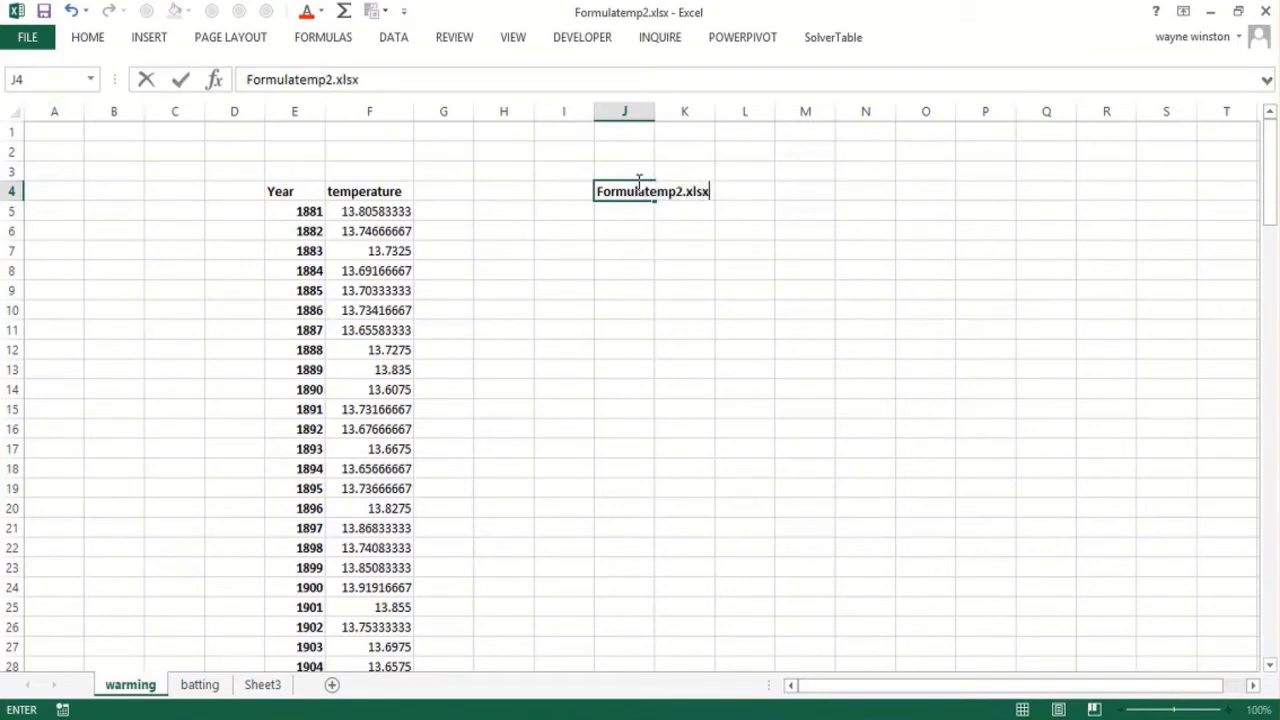
{"action": "key", "text": "Return"}
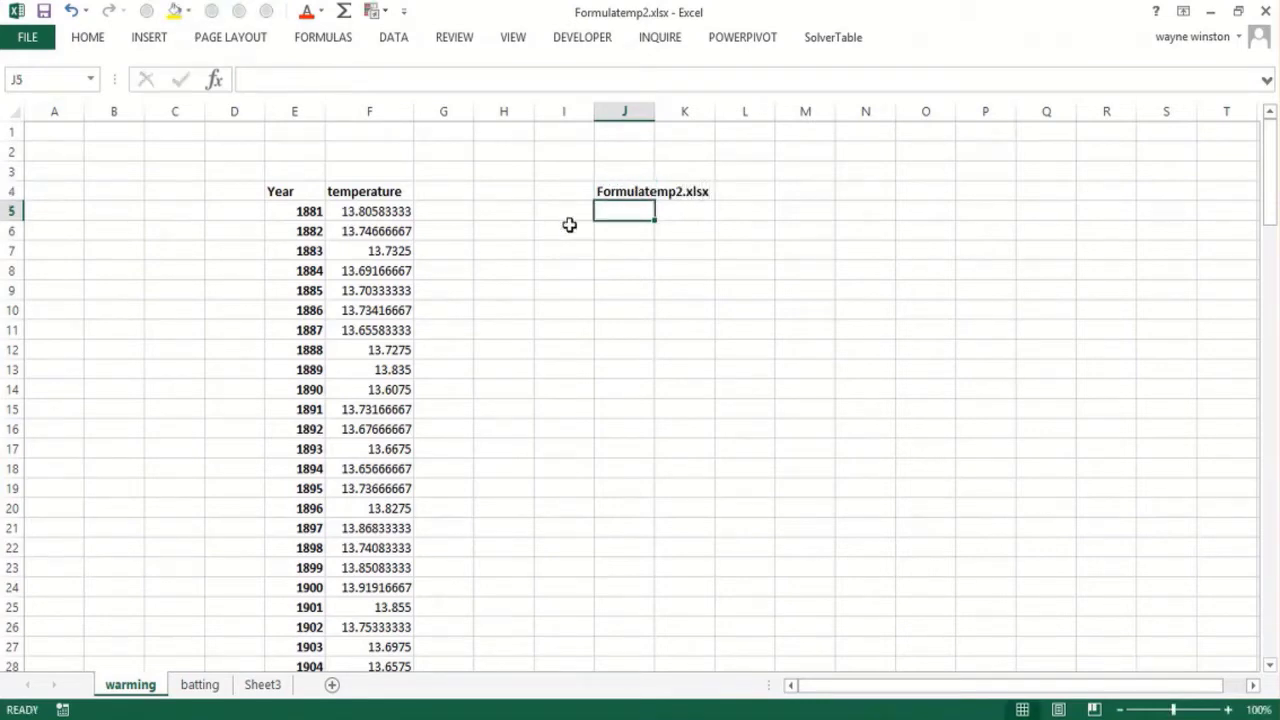
- Enter the note "Let's highlight" in cell J6
{"action": "left_click", "coordinate": [613, 231]}
{"action": "type", "text": "Let's hig"}
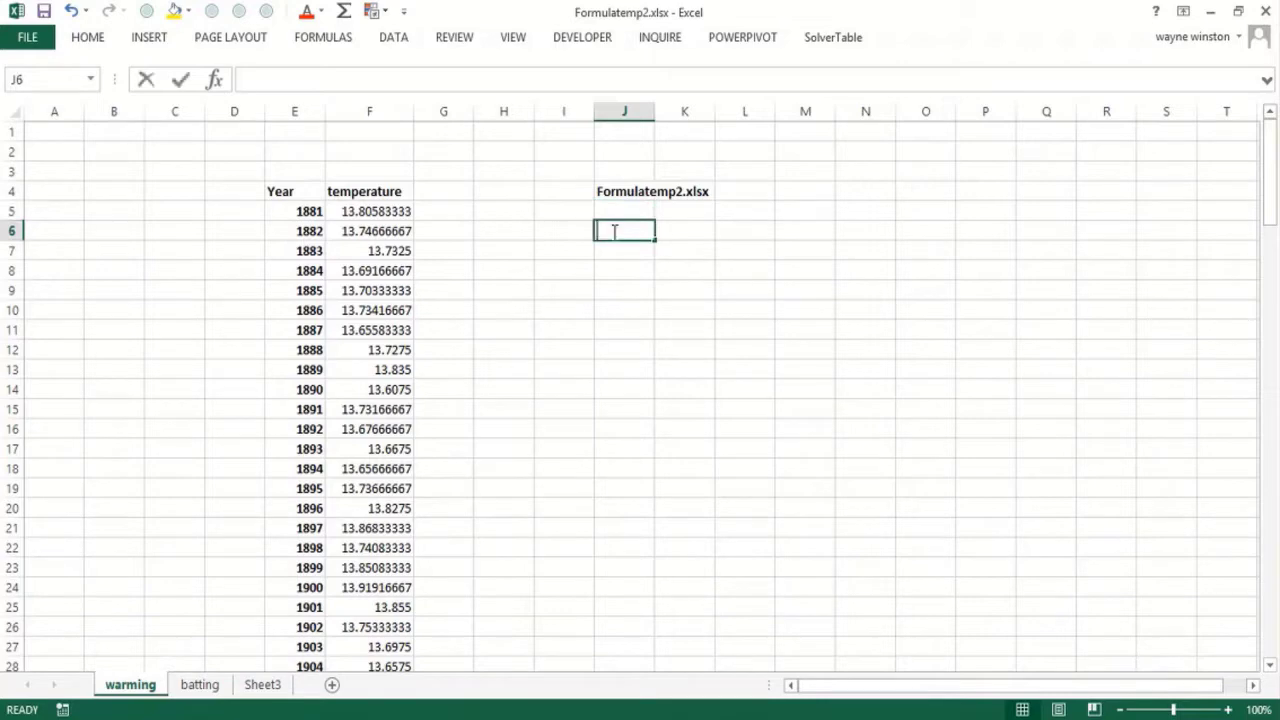
{"action": "type", "text": "hlist"}
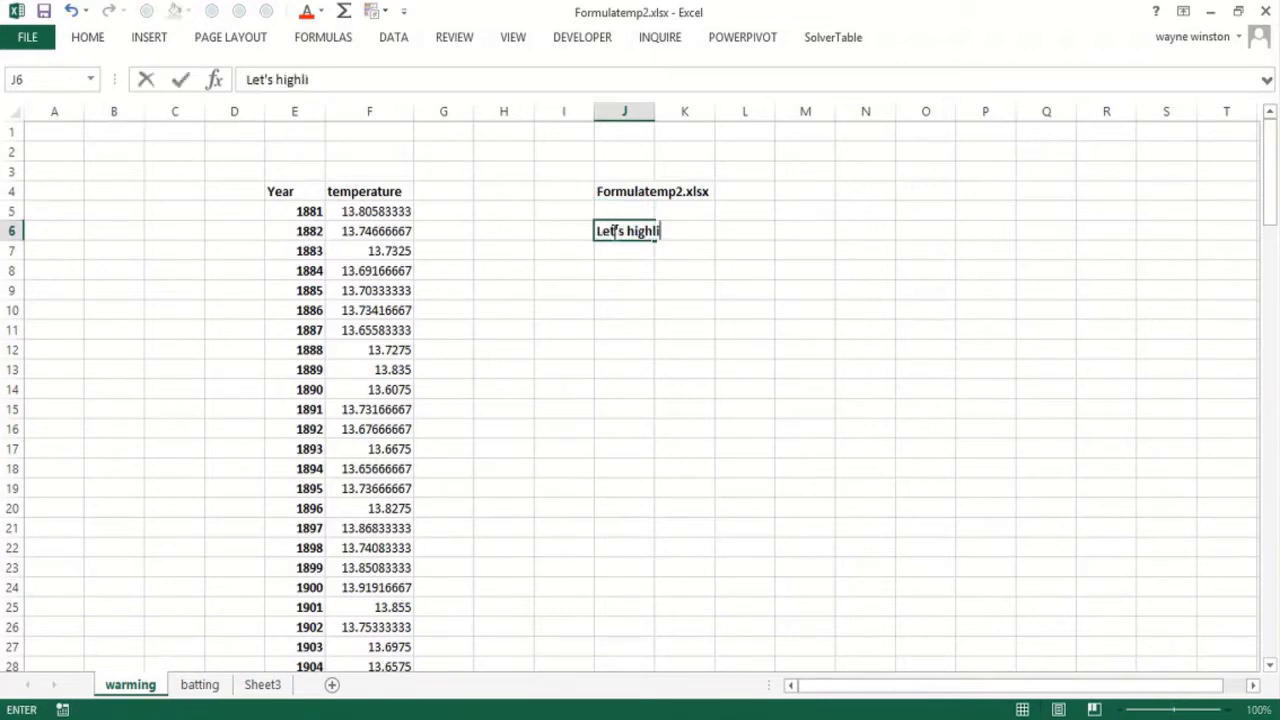
{"action": "key", "text": "BackSpace"}
{"action": "key", "text": "BackSpace"}
{"action": "key", "text": "BackSpace"}
{"action": "type", "text": "ight"}
{"action": "key", "text": "Return"}
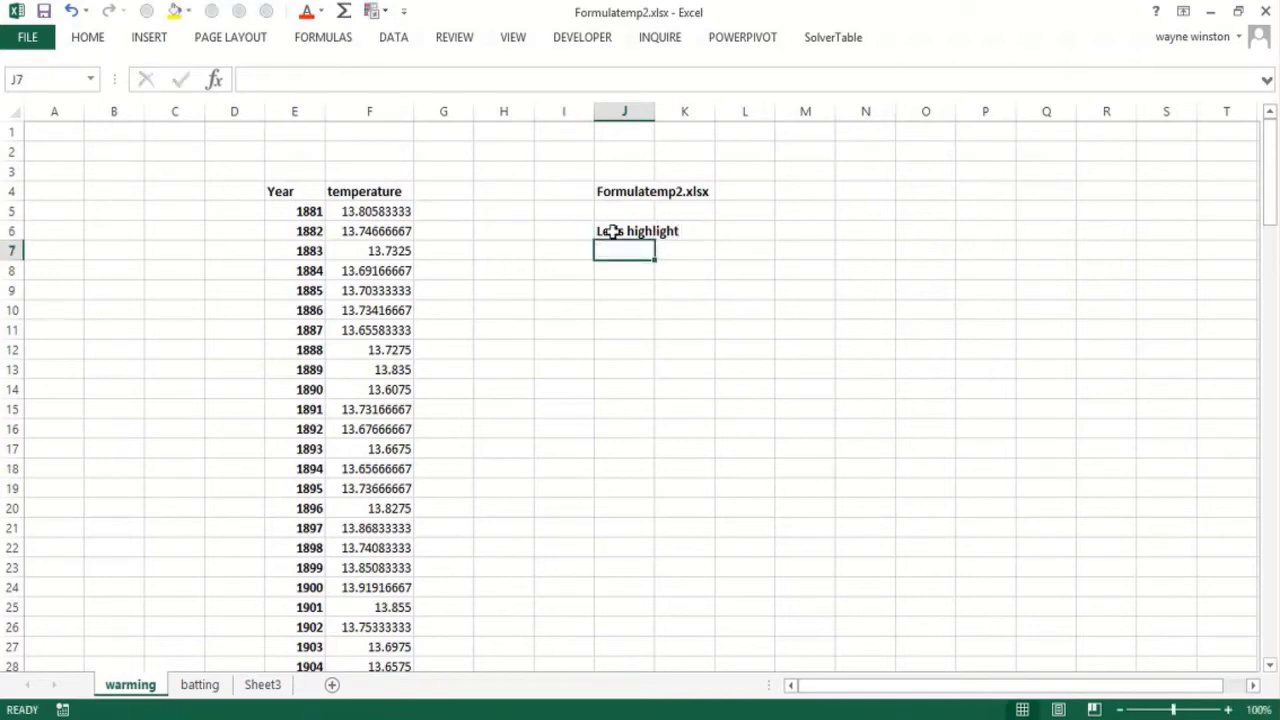
{"action": "type", "text": "top 10 w"}
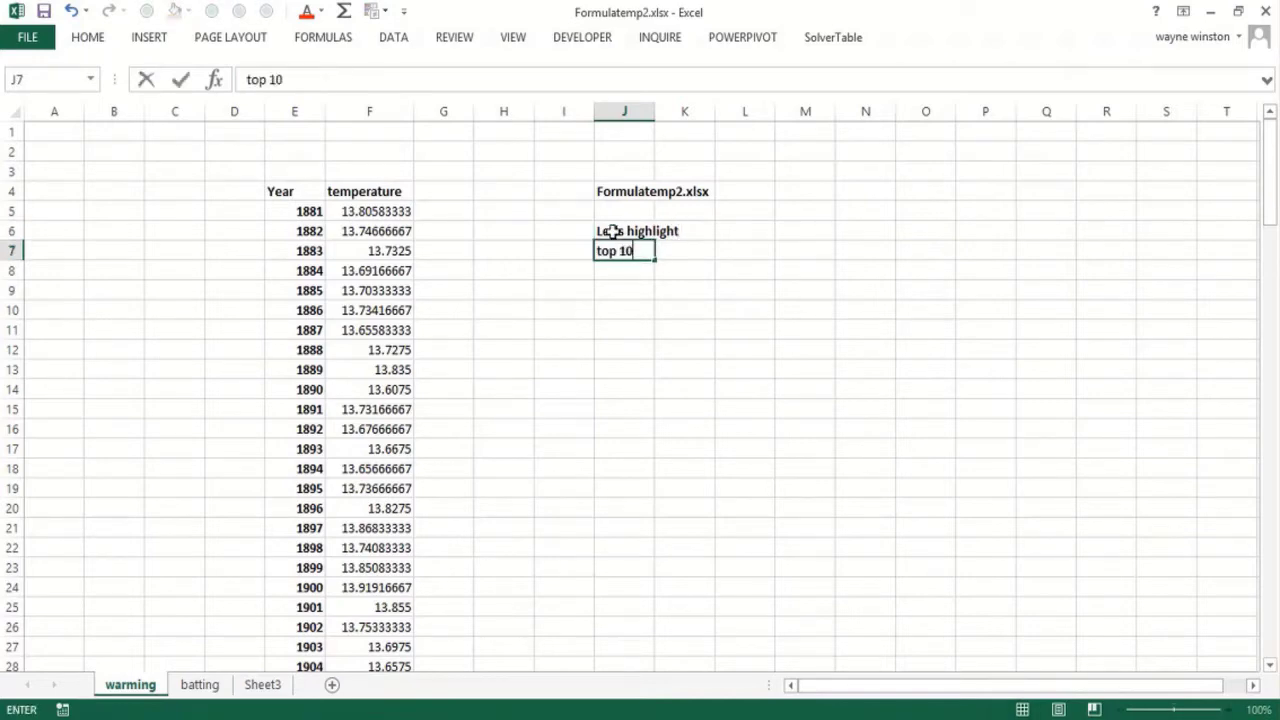
{"action": "key", "text": "BackSpace"}
{"action": "key", "text": "BackSpace"}
{"action": "key", "text": "BackSpace"}
{"action": "key", "text": "BackSpace"}
{"action": "key", "text": "BackSpace"}
{"action": "key", "text": "BackSpace"}
{"action": "key", "text": "BackSpace"}
{"action": "key", "text": "BackSpace"}
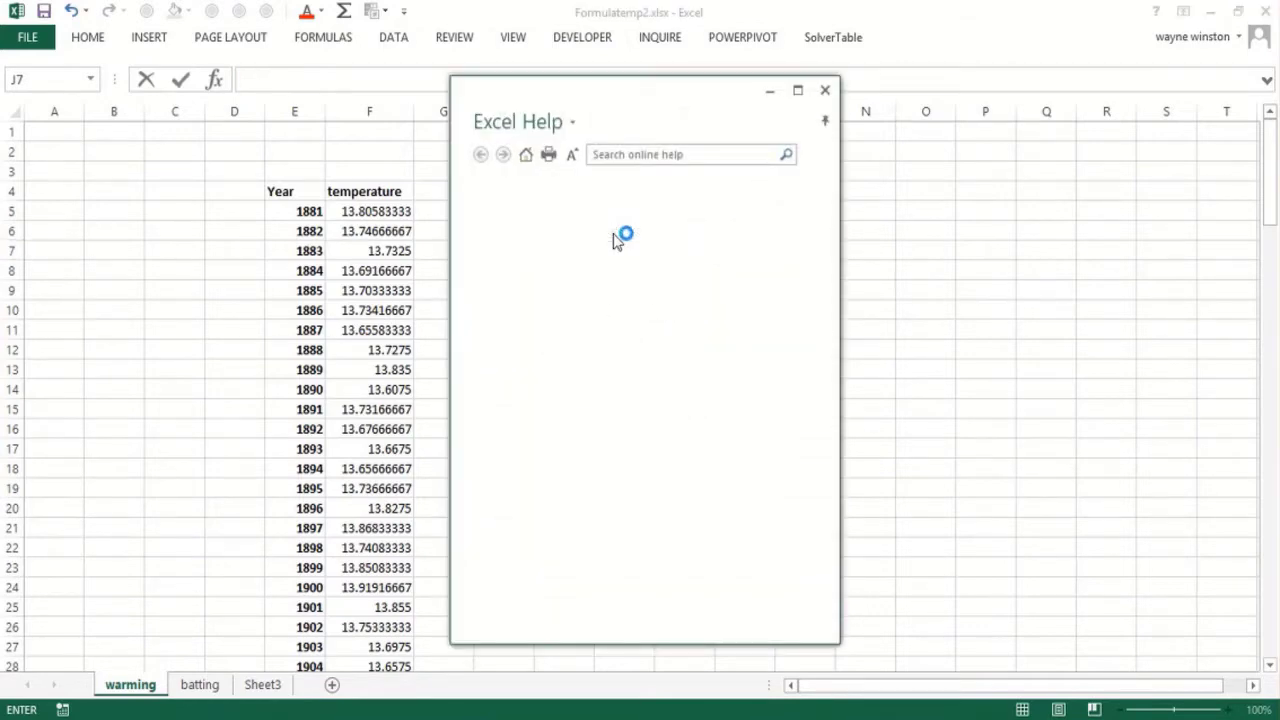
{"action": "left_click", "coordinate": [826, 91]}
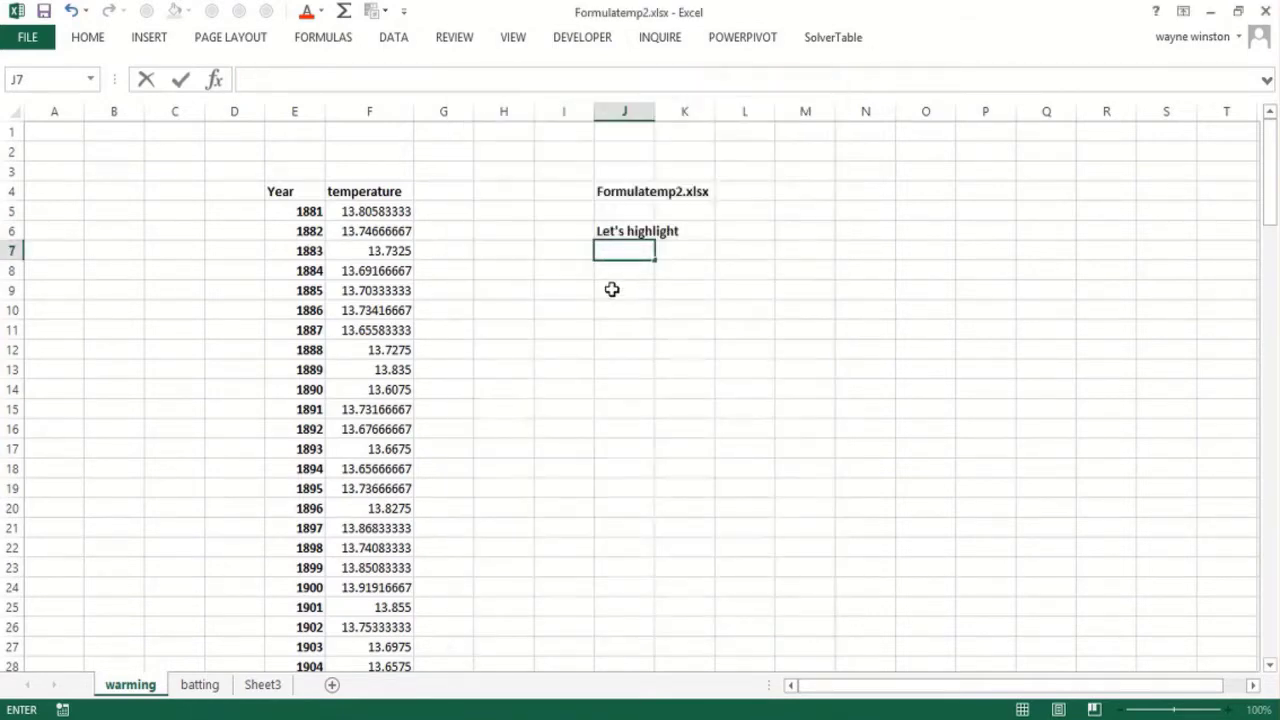
- Enter "10 warmest years" in J7 and "20 warmest years" in J8
{"action": "type", "text": "10 warmest years"}
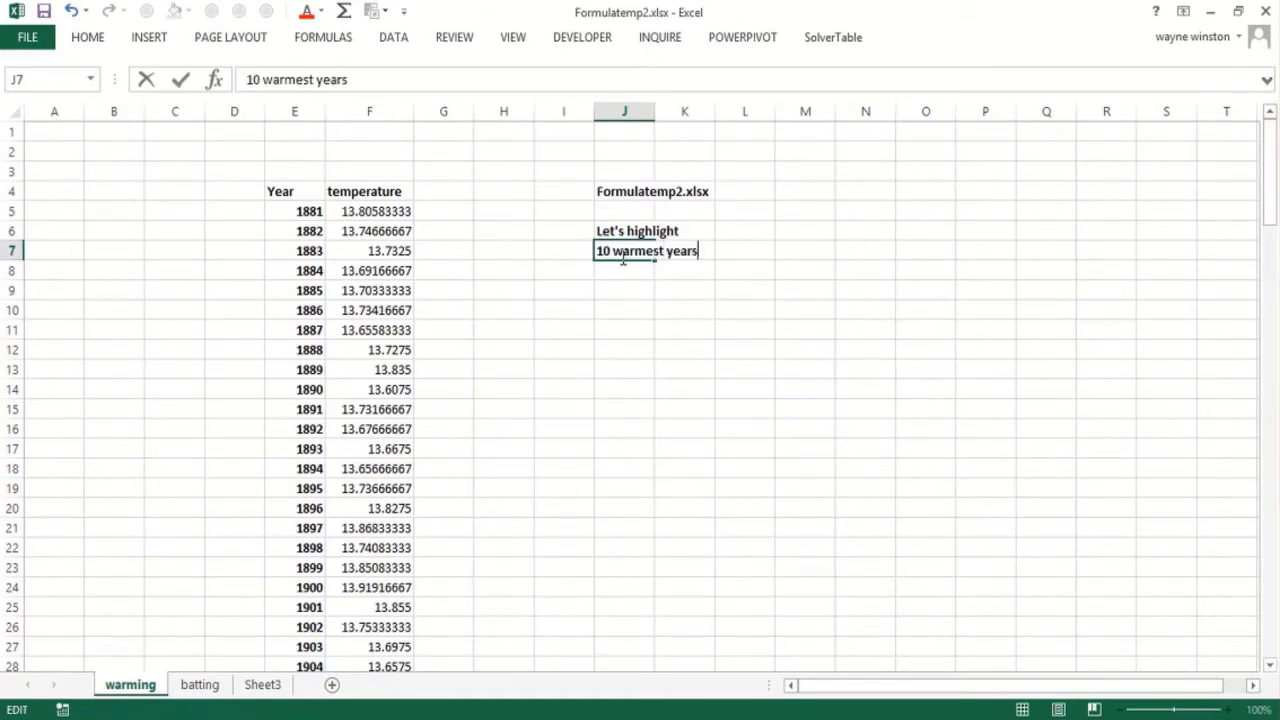
{"action": "key", "text": "Return"}
{"action": "type", "text": "20"}
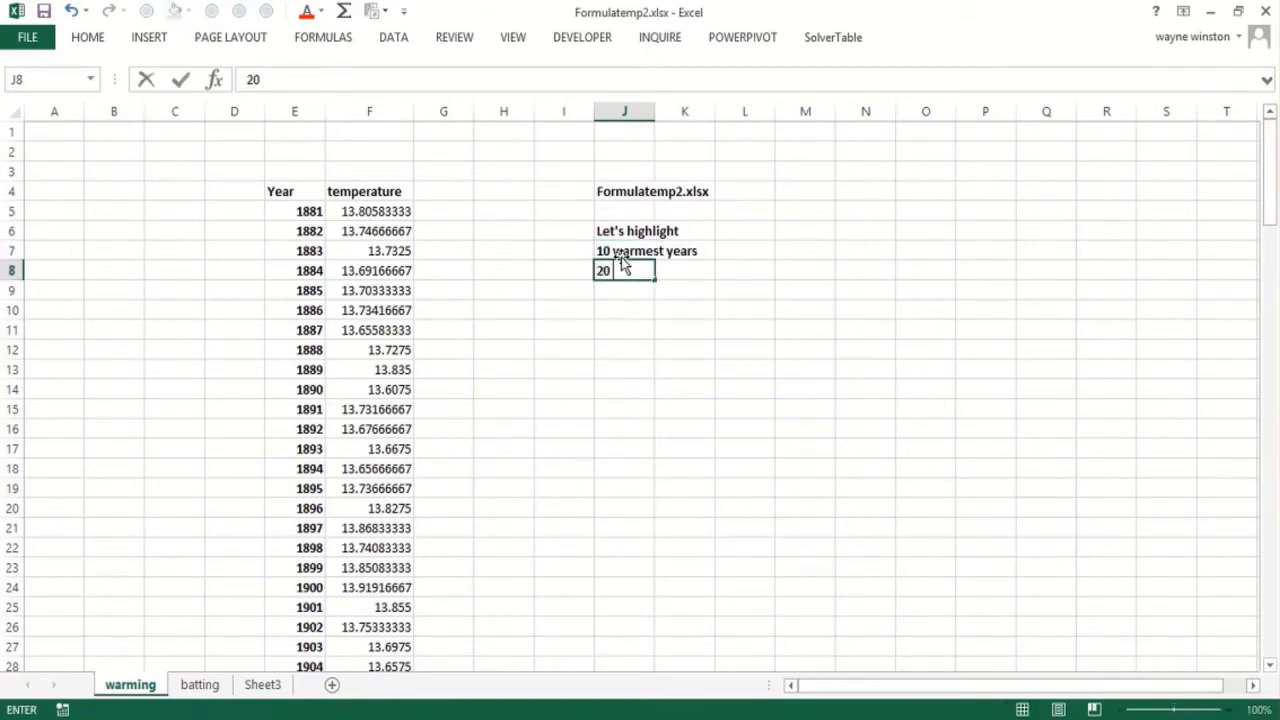
{"action": "type", "text": " warmest"}
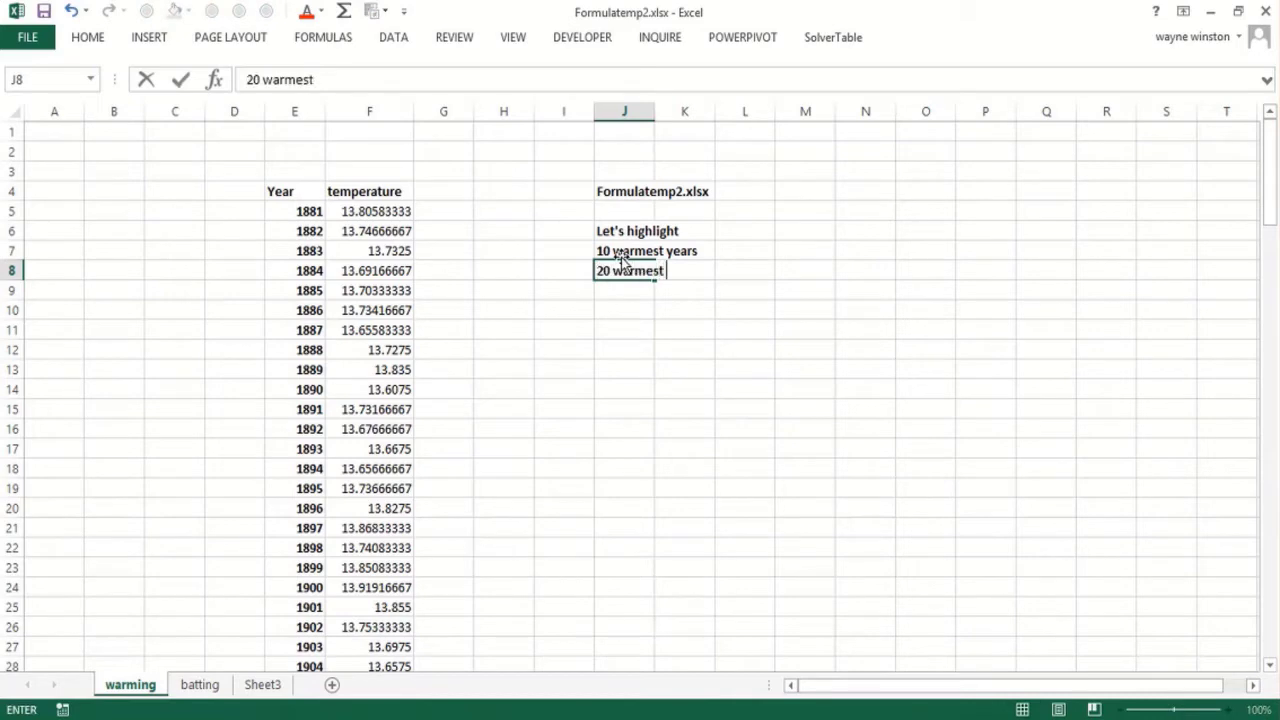
{"action": "type", "text": " years"}
{"action": "key", "text": "Return"}
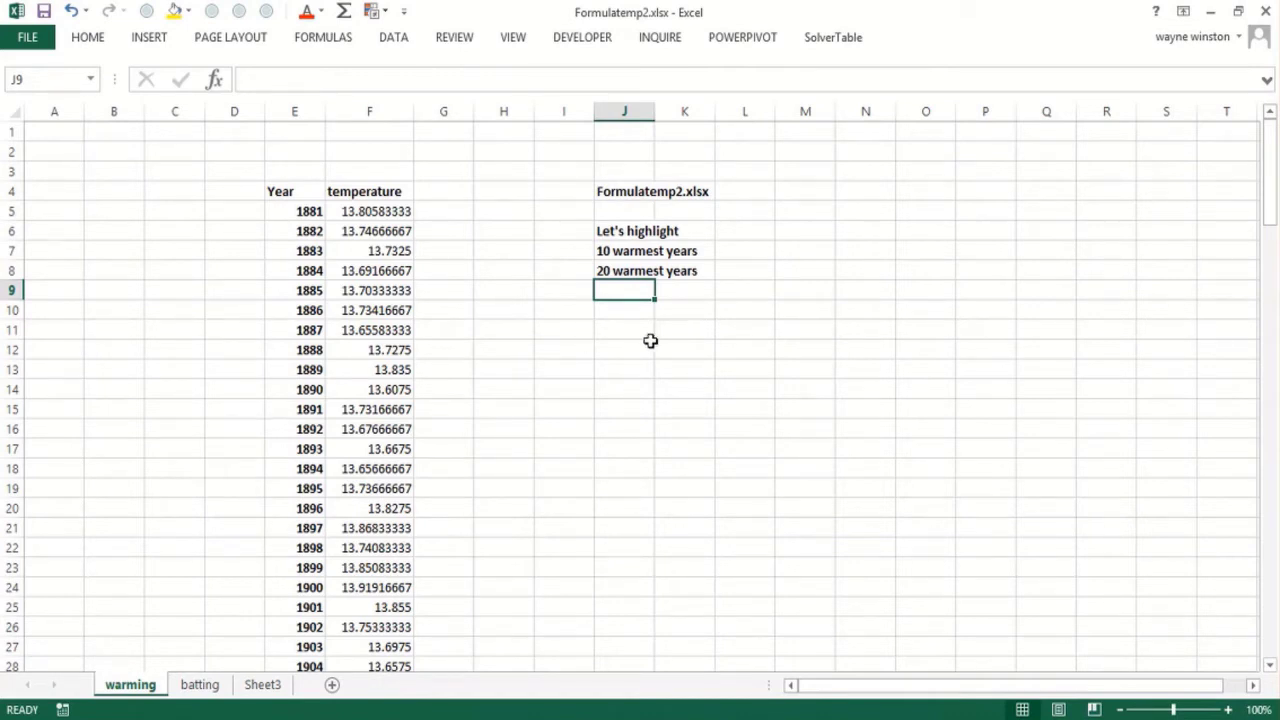
- Enter the text note "large(array,10)" in L8 and its explanation "10th largest number" in L9
{"action": "left_click", "coordinate": [751, 312]}
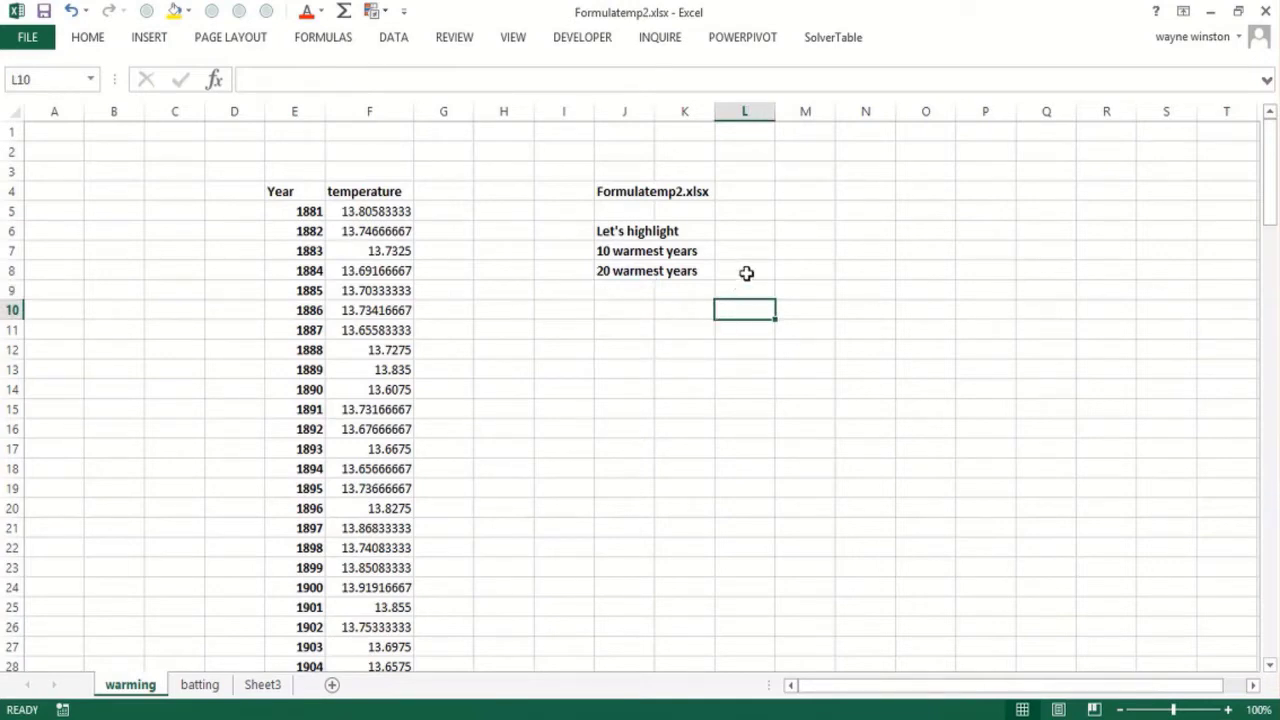
{"action": "left_click", "coordinate": [746, 273]}
{"action": "type", "text": "lar"}
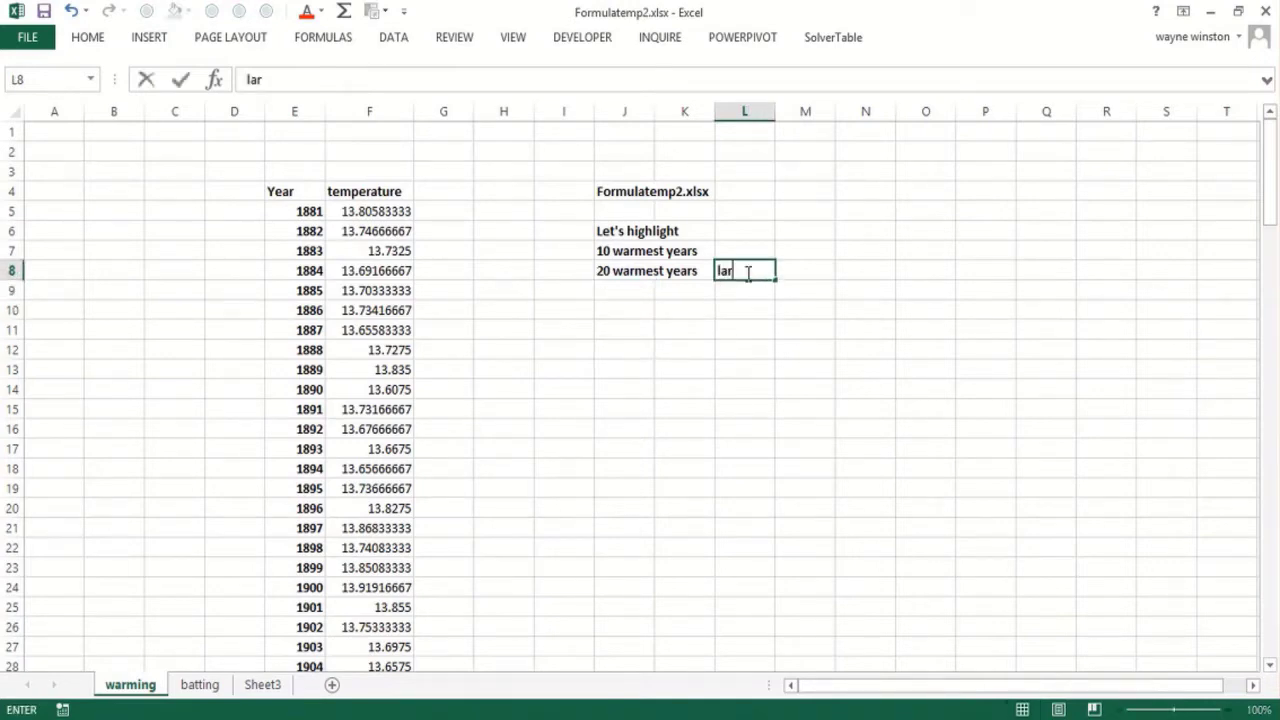
{"action": "type", "text": "ge(array"}
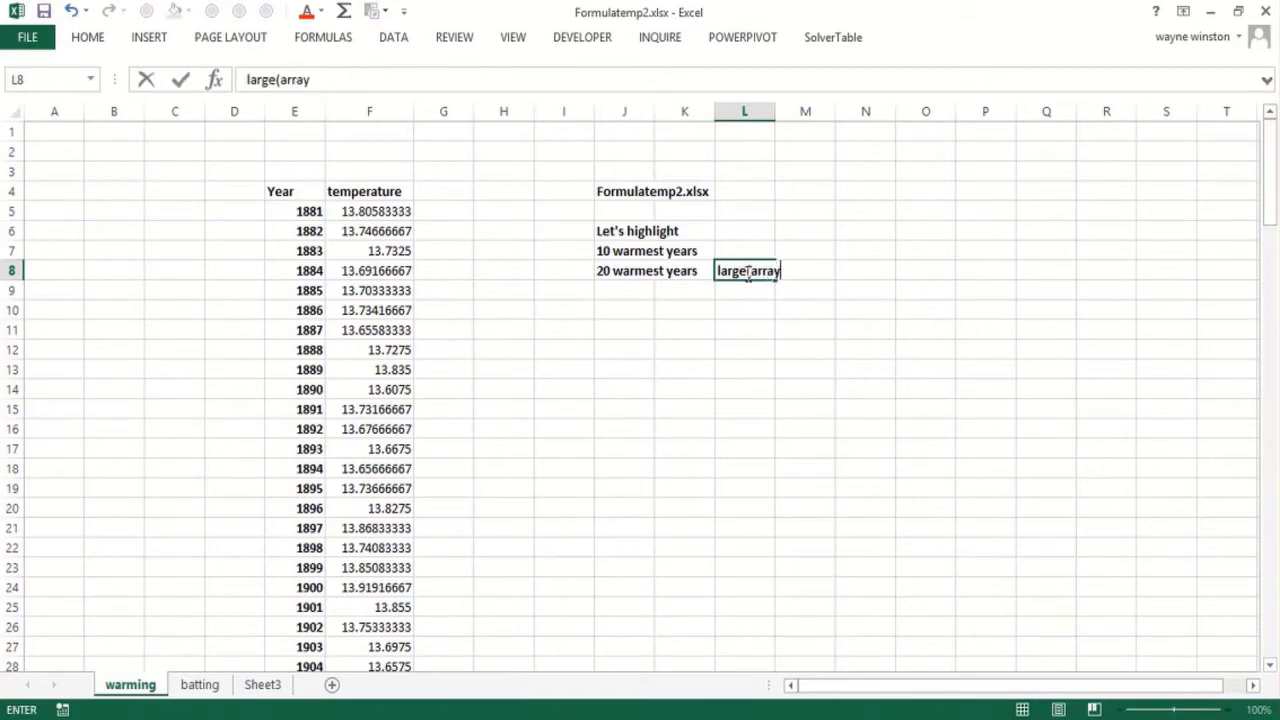
{"action": "type", "text": ",10"}
{"action": "key", "text": "Return"}
{"action": "type", "text": "10th"}
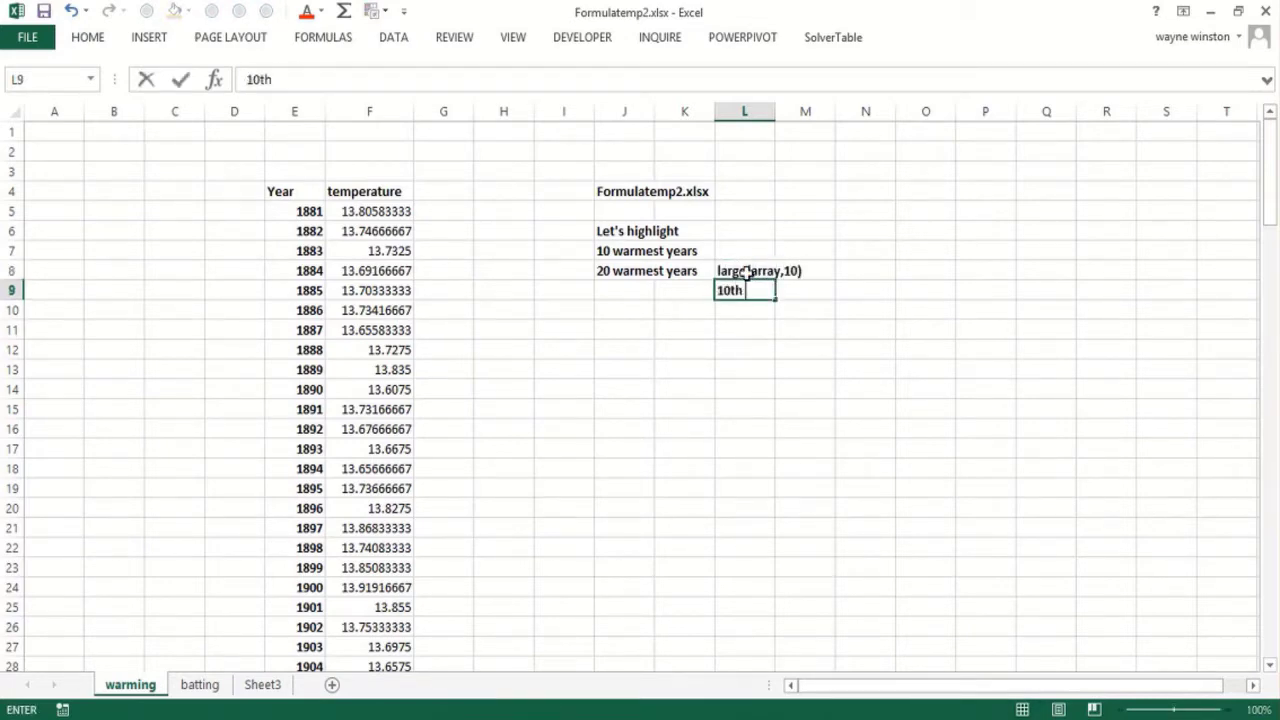
{"action": "type", "text": " largest num"}
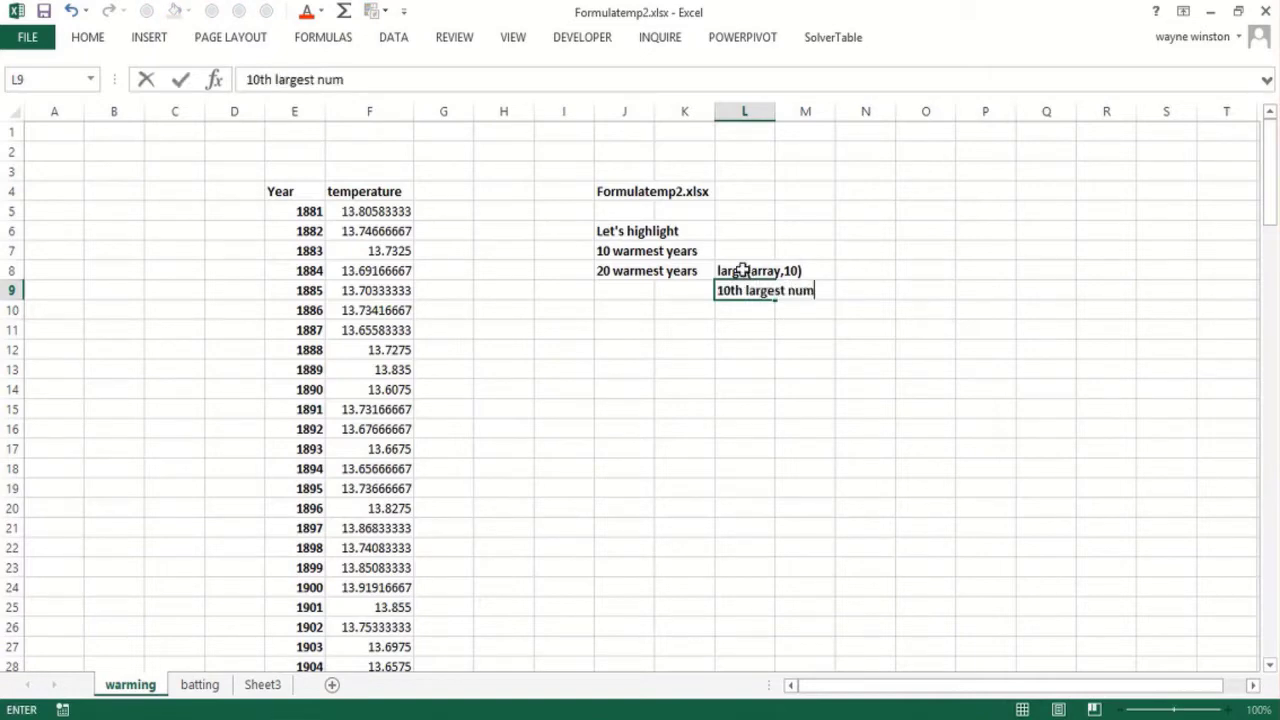
{"action": "type", "text": "ber"}
{"action": "key", "text": "Return"}
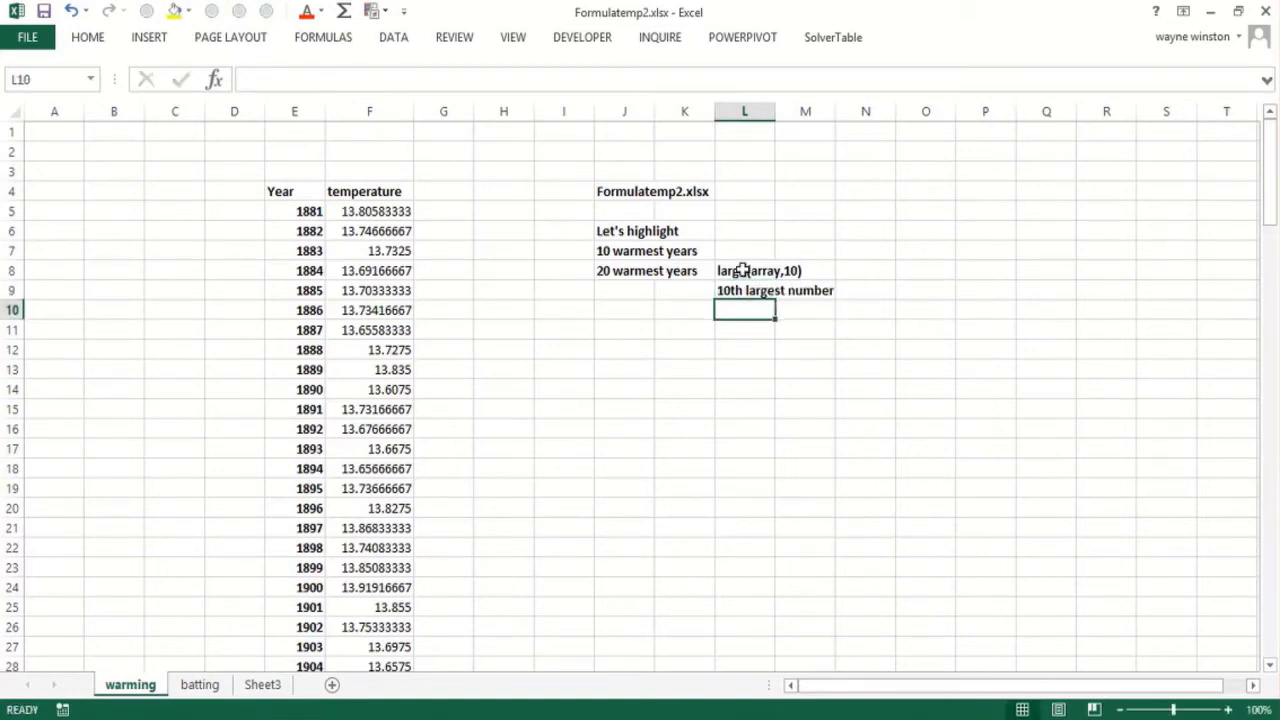
- Enter the text note "Small(array,5)" in L10 and its explanation "5th smallest number" in L11
{"action": "type", "text": "Small"}
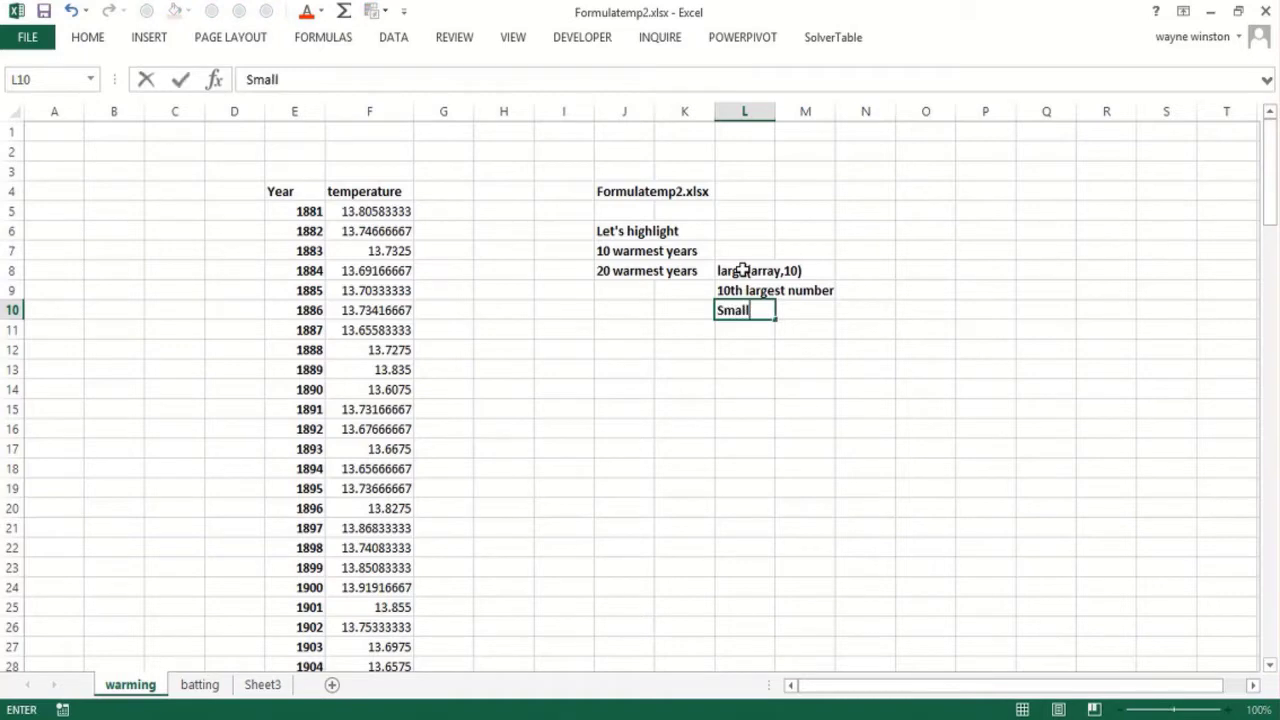
{"action": "type", "text": "(array,5"}
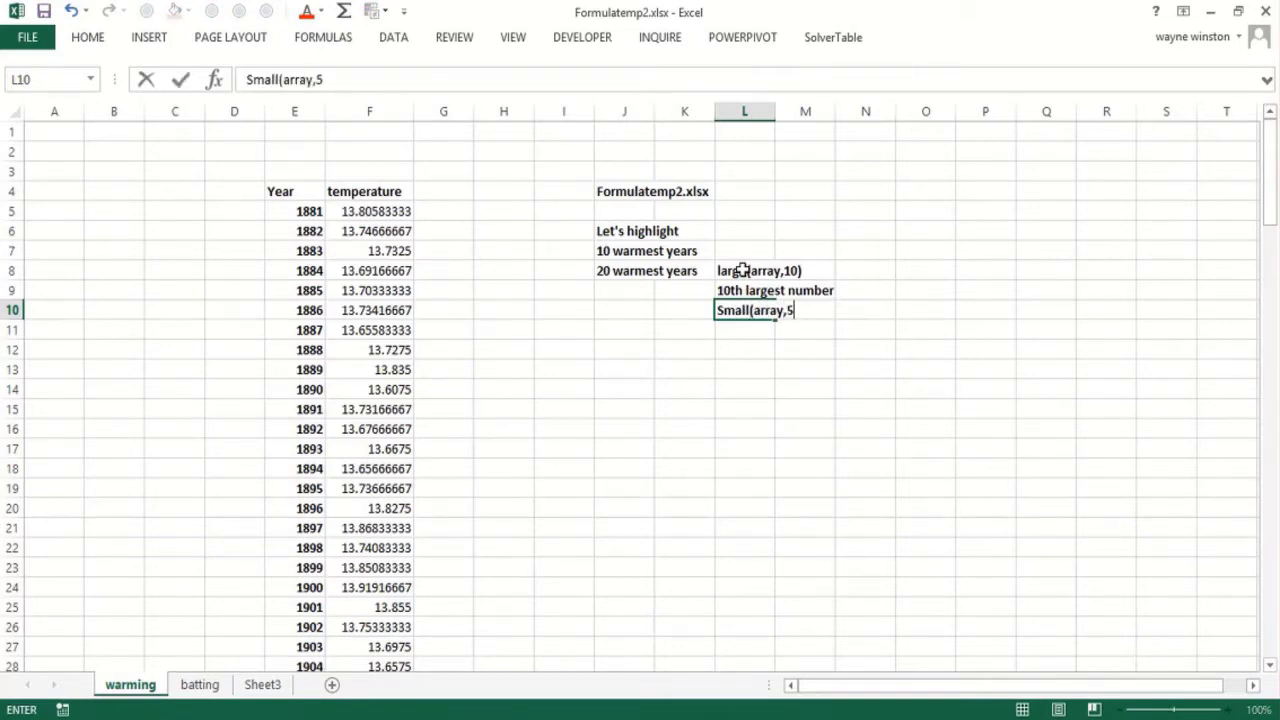
{"action": "key", "text": "Return"}
{"action": "type", "text": "5th smallest"}
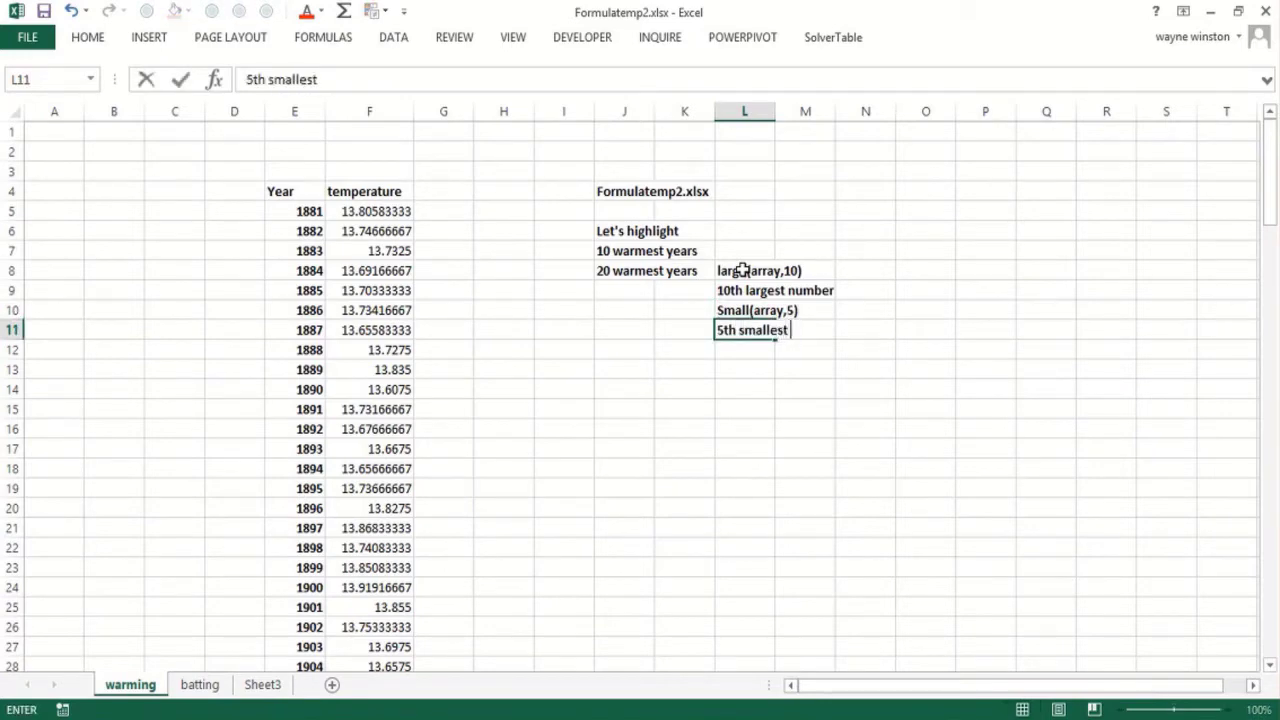
{"action": "type", "text": " number"}
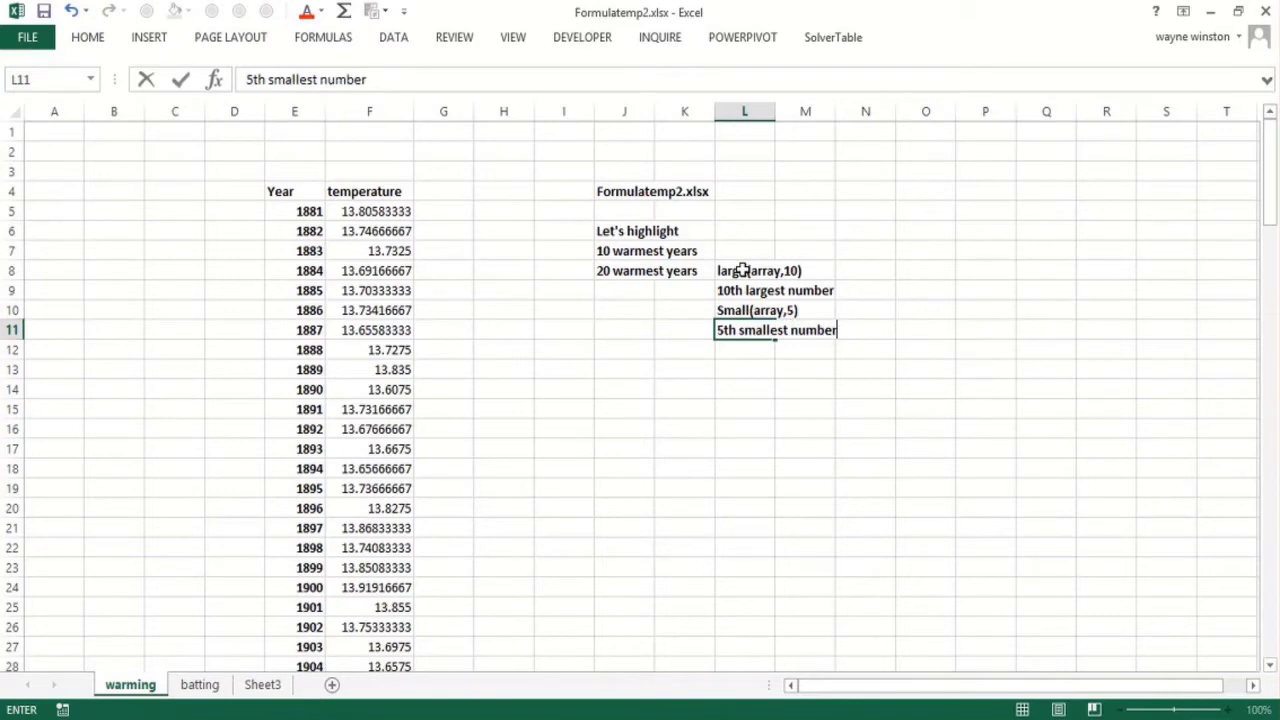
{"action": "key", "text": "Return"}
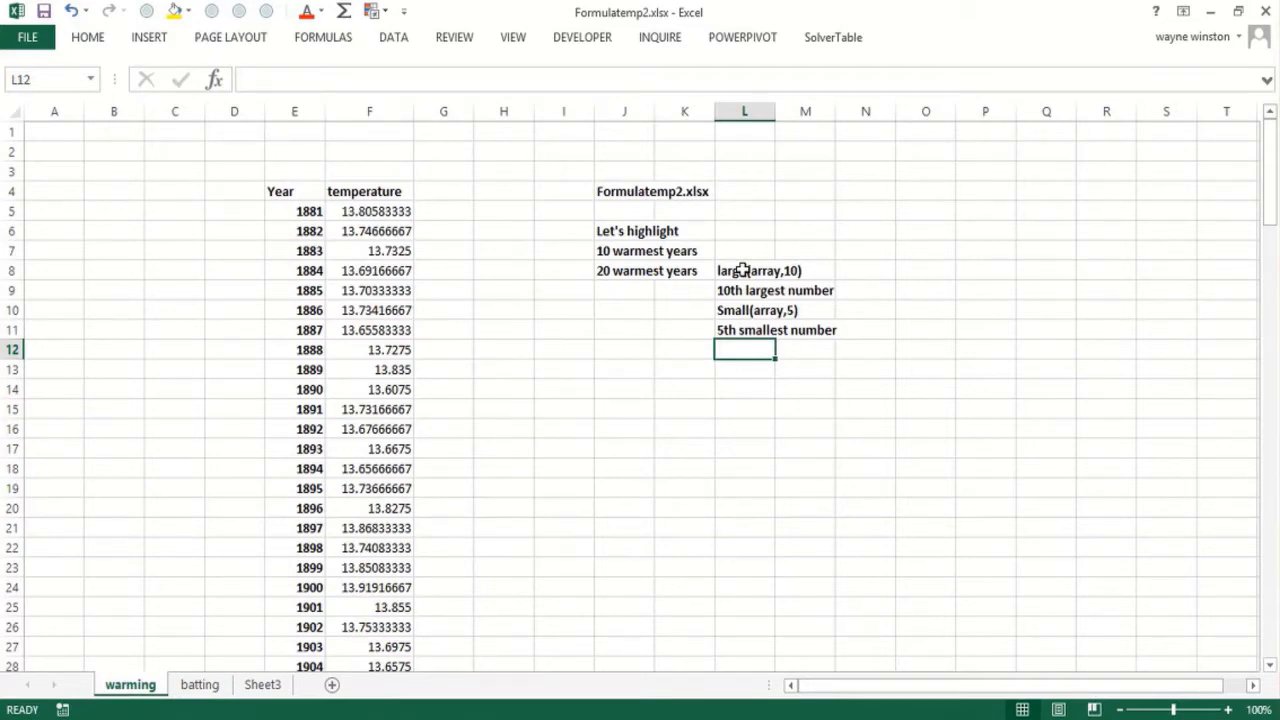
- Enter 10 in L13 with the label "how many" in K13, and widen column K to fit the label
{"action": "left_click", "coordinate": [741, 386]}
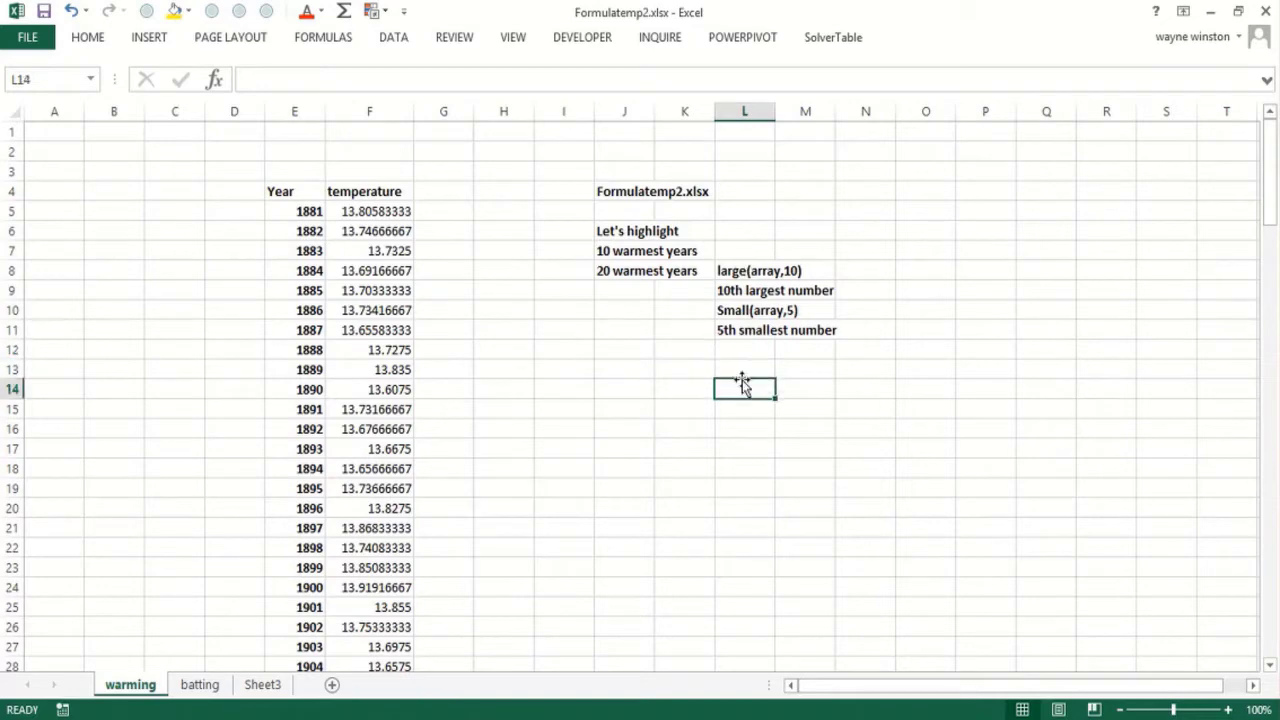
{"action": "left_click", "coordinate": [744, 372]}
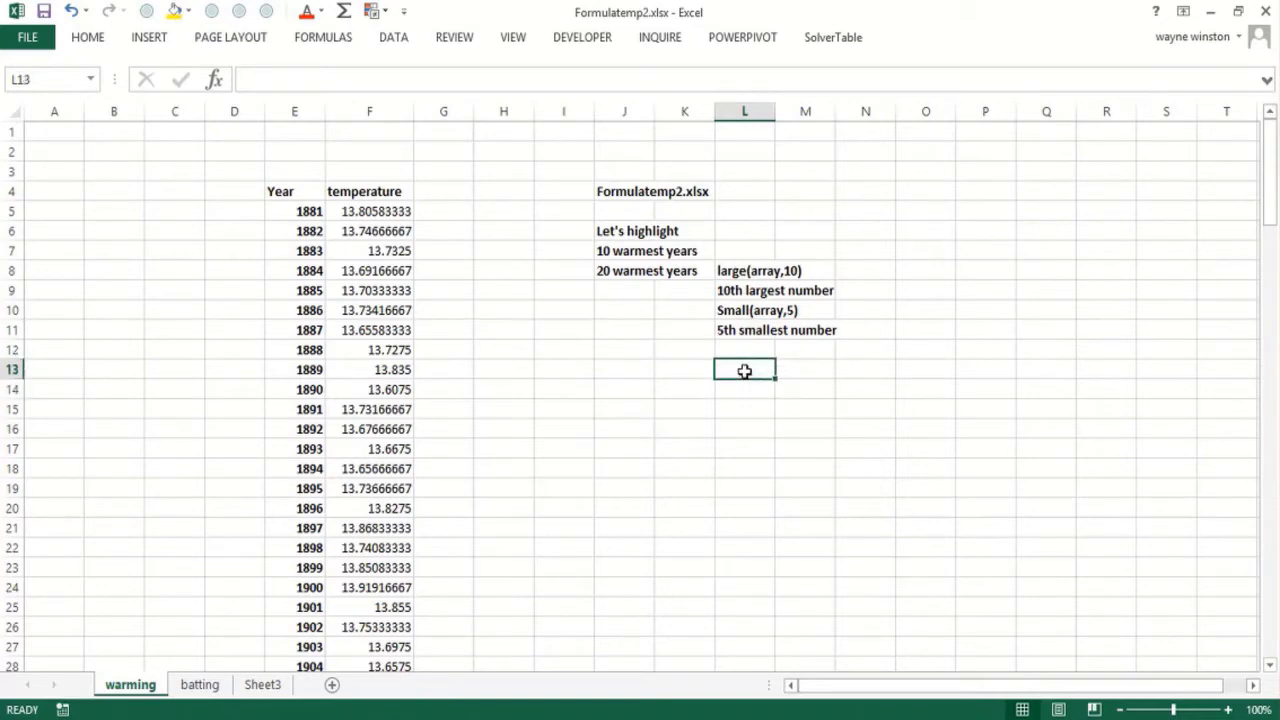
{"action": "type", "text": "10"}
{"action": "key", "text": "Return"}
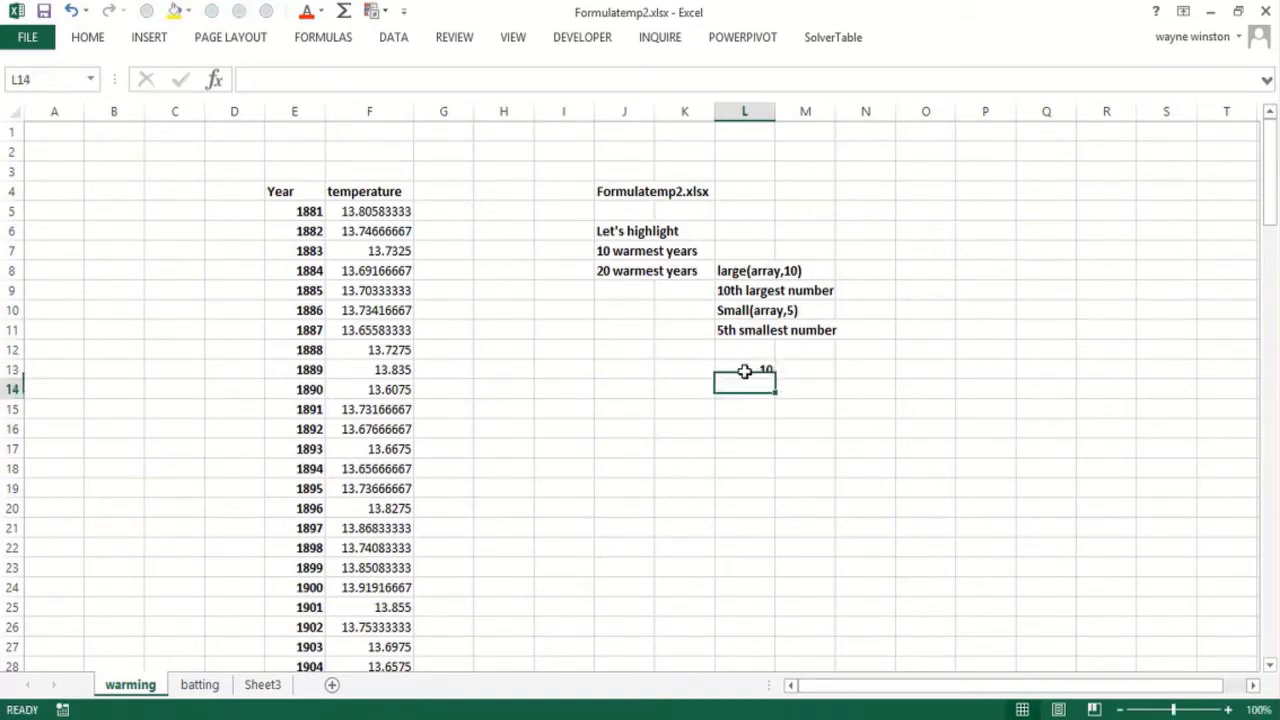
{"action": "key", "text": "Left"}
{"action": "key", "text": "Up"}
{"action": "type", "text": "how"}
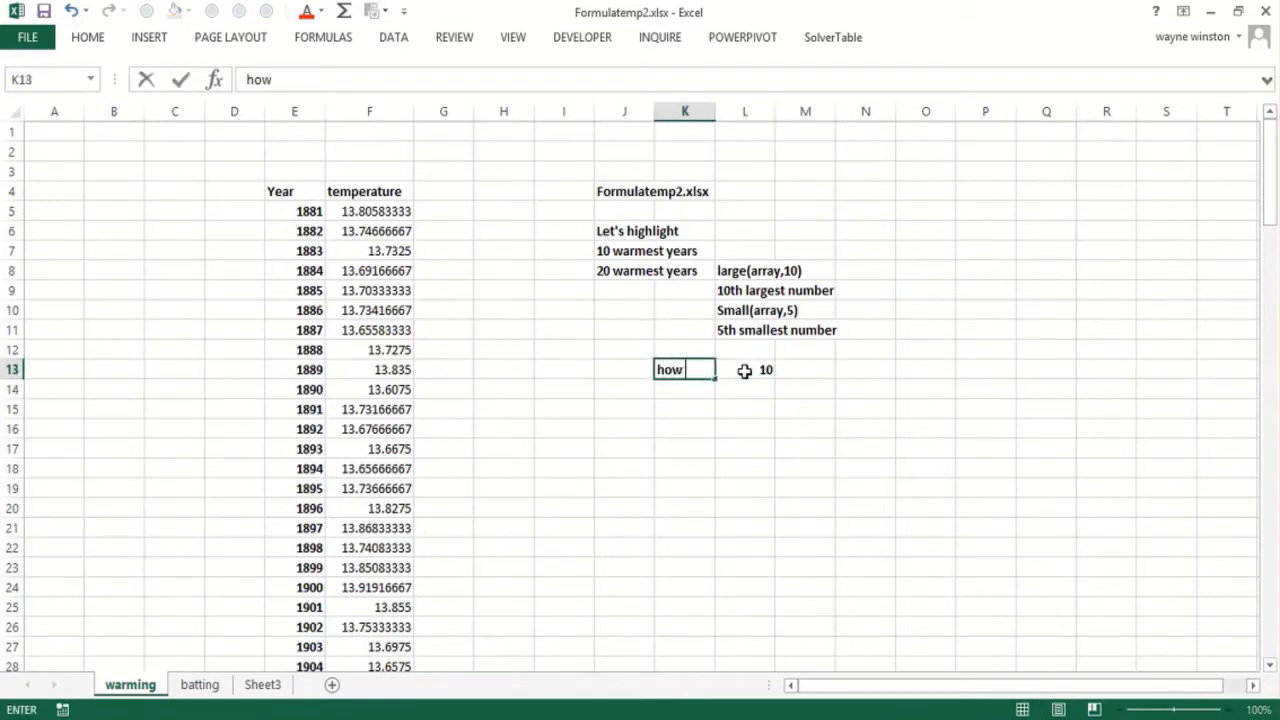
{"action": "type", "text": " many"}
{"action": "key", "text": "Return"}
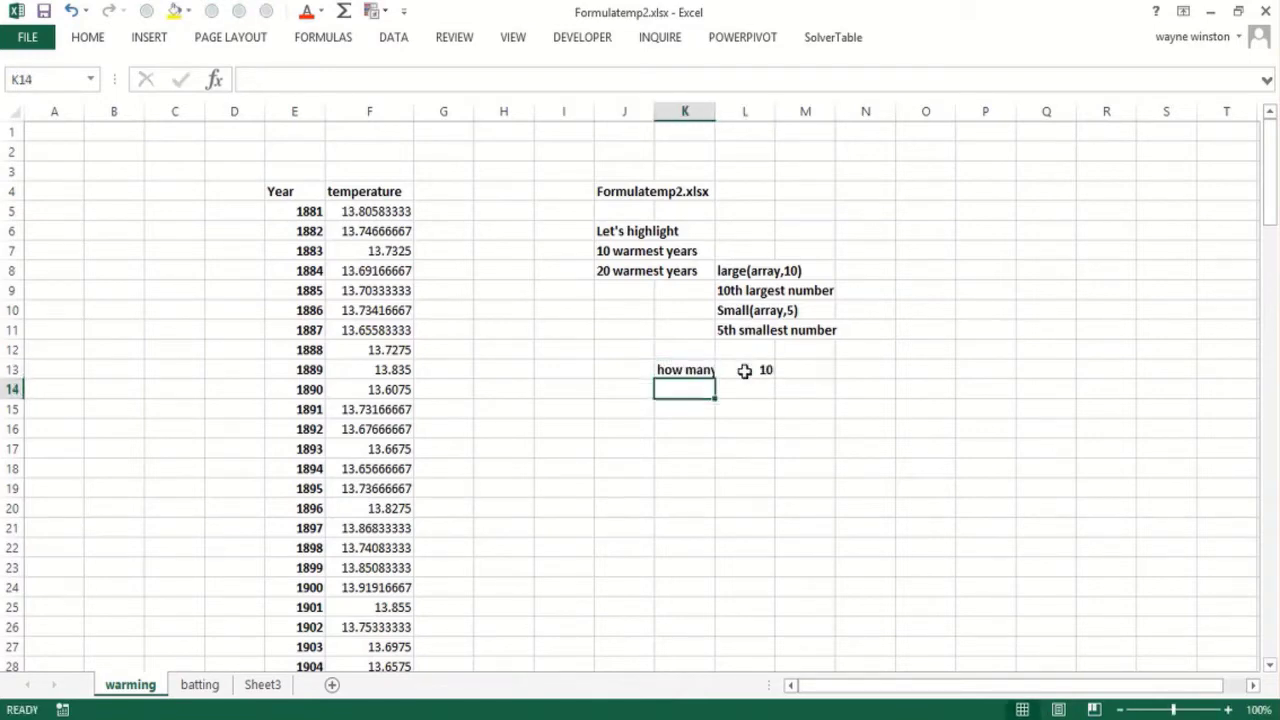
{"action": "left_click_drag", "start_coordinate": [712, 127], "coordinate": [758, 112]}
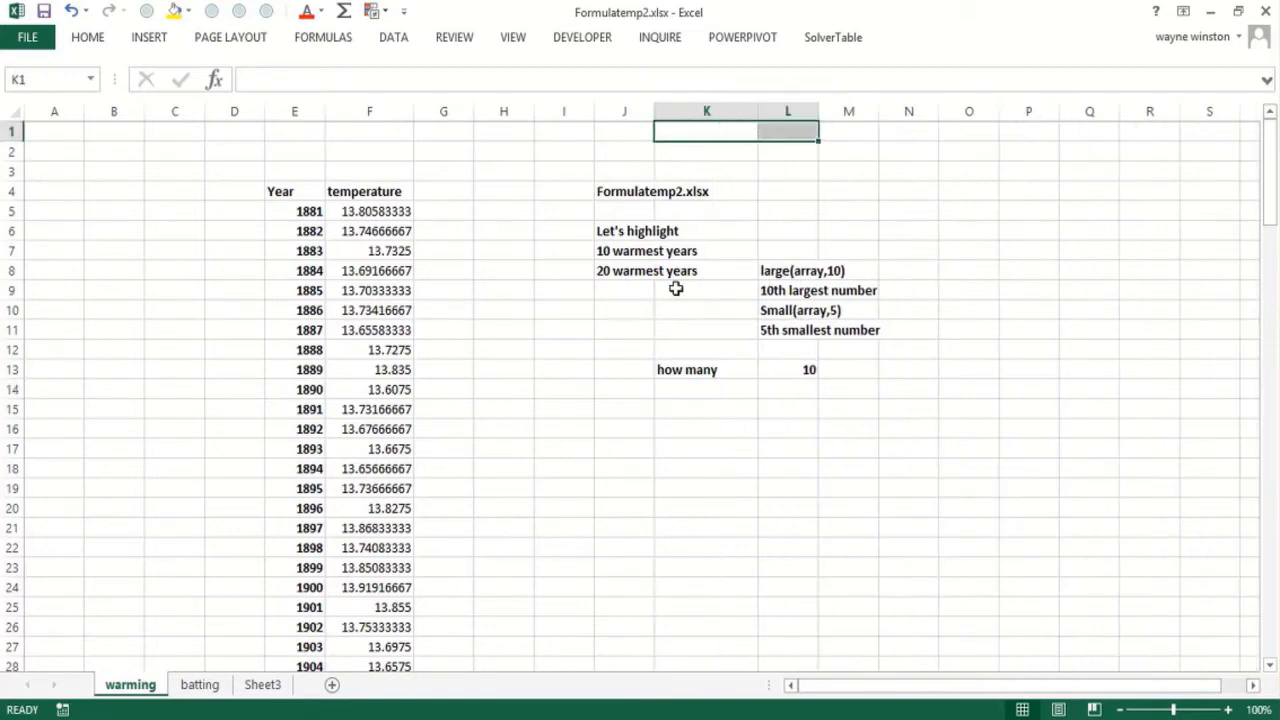
- Enter the label "cutoff" in K15
{"action": "left_click", "coordinate": [722, 412]}
{"action": "type", "text": "cu"}
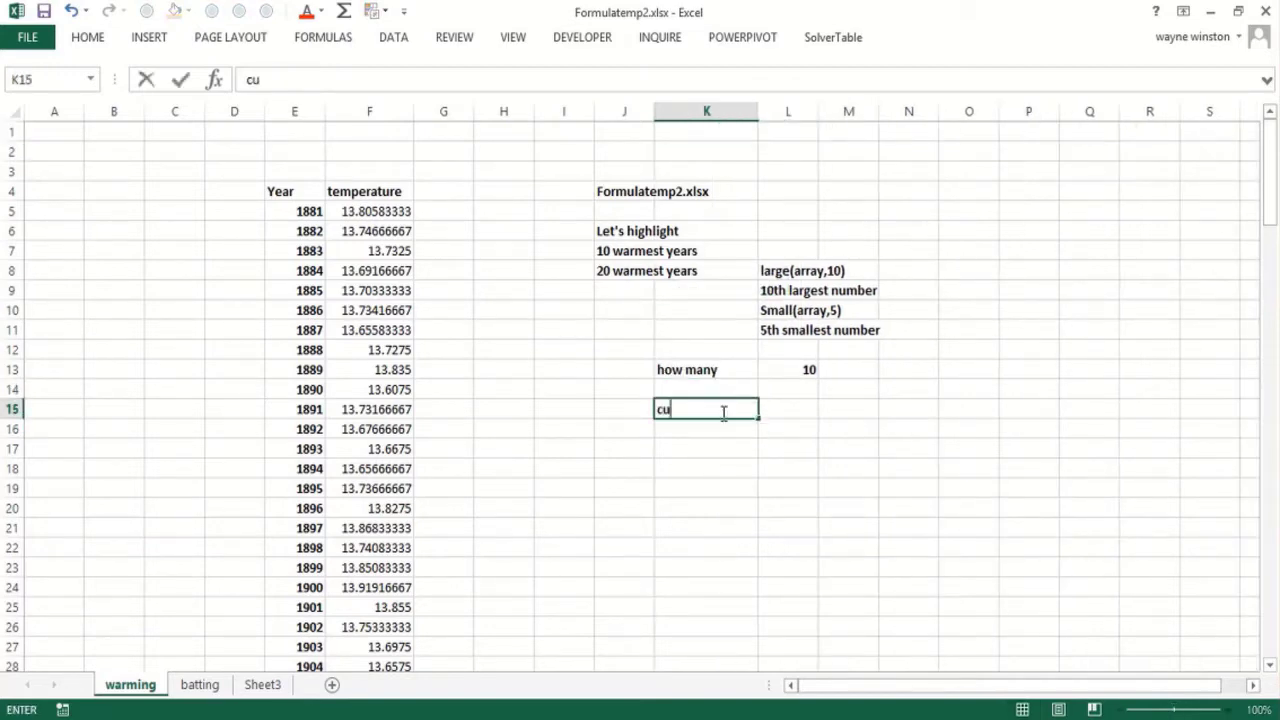
{"action": "type", "text": "toff"}
{"action": "key", "text": "Tab"}
- Enter =LARGE(F5:F135,L13) in L15 to compute the cutoff temperature from the "how many" value
{"action": "type", "text": "=l"}
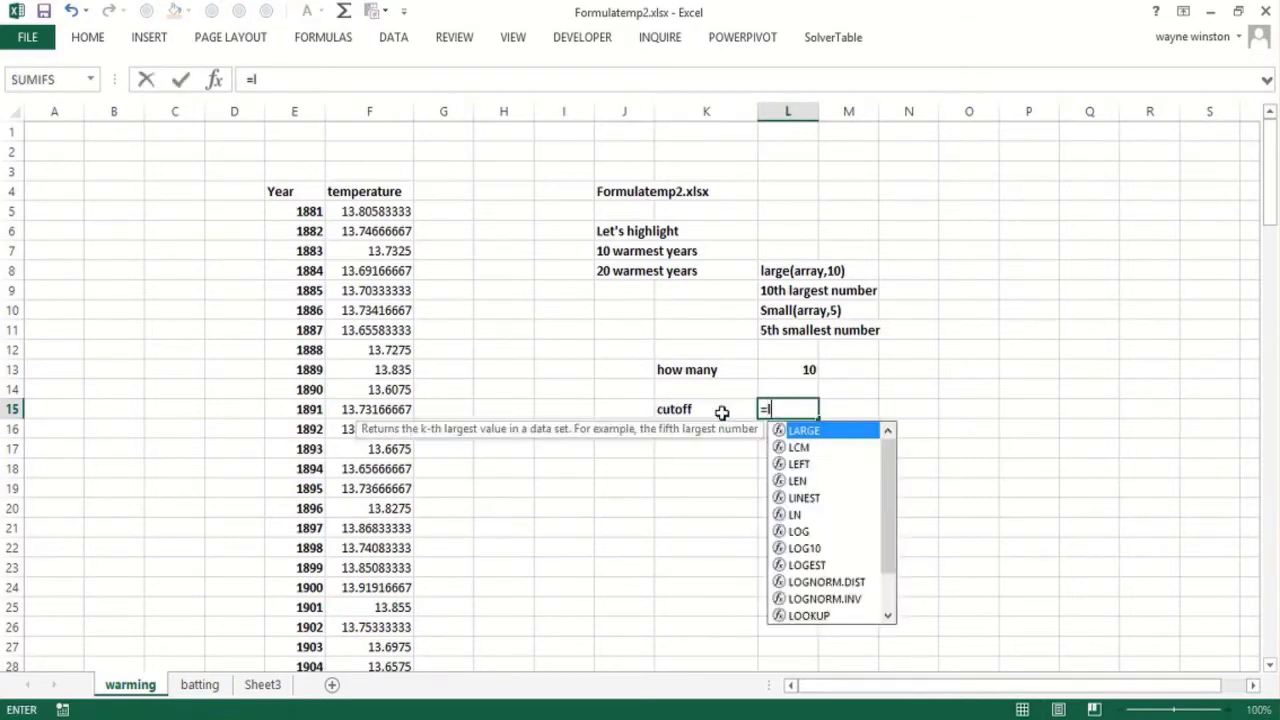
{"action": "type", "text": "arge("}
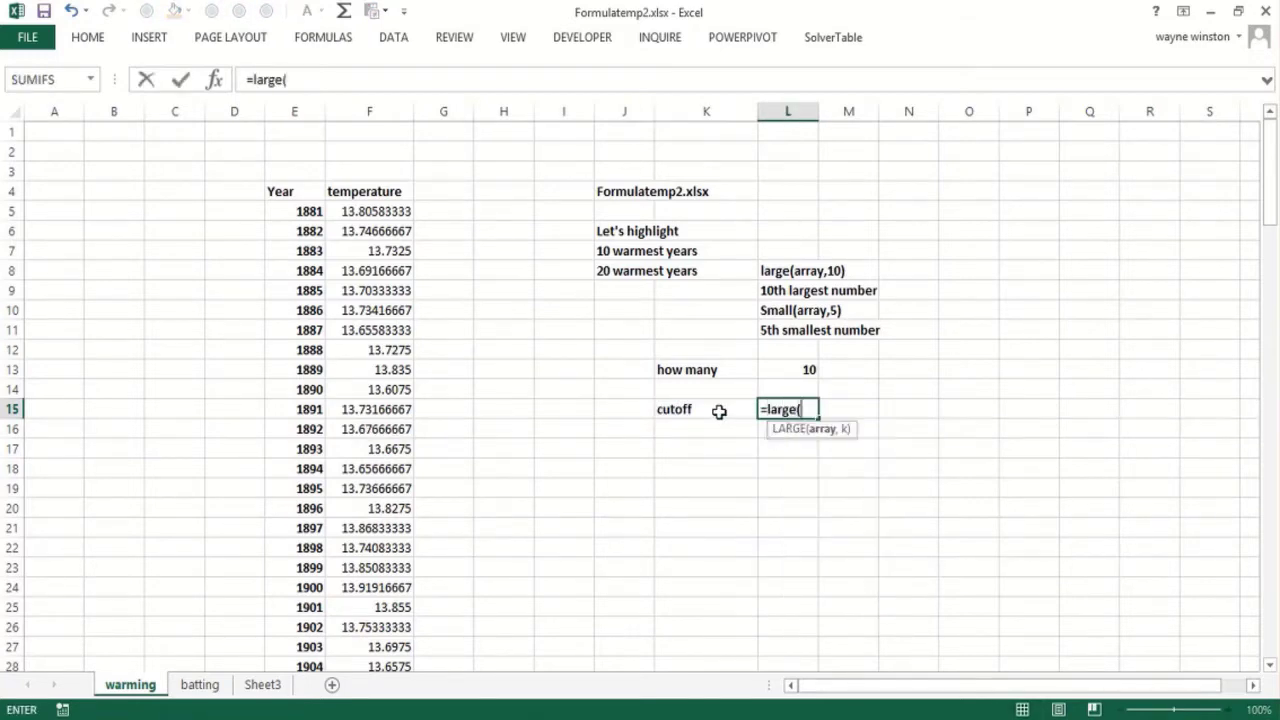
{"action": "left_click", "coordinate": [381, 212]}
{"action": "key", "text": "ctrl+shift+Down"}
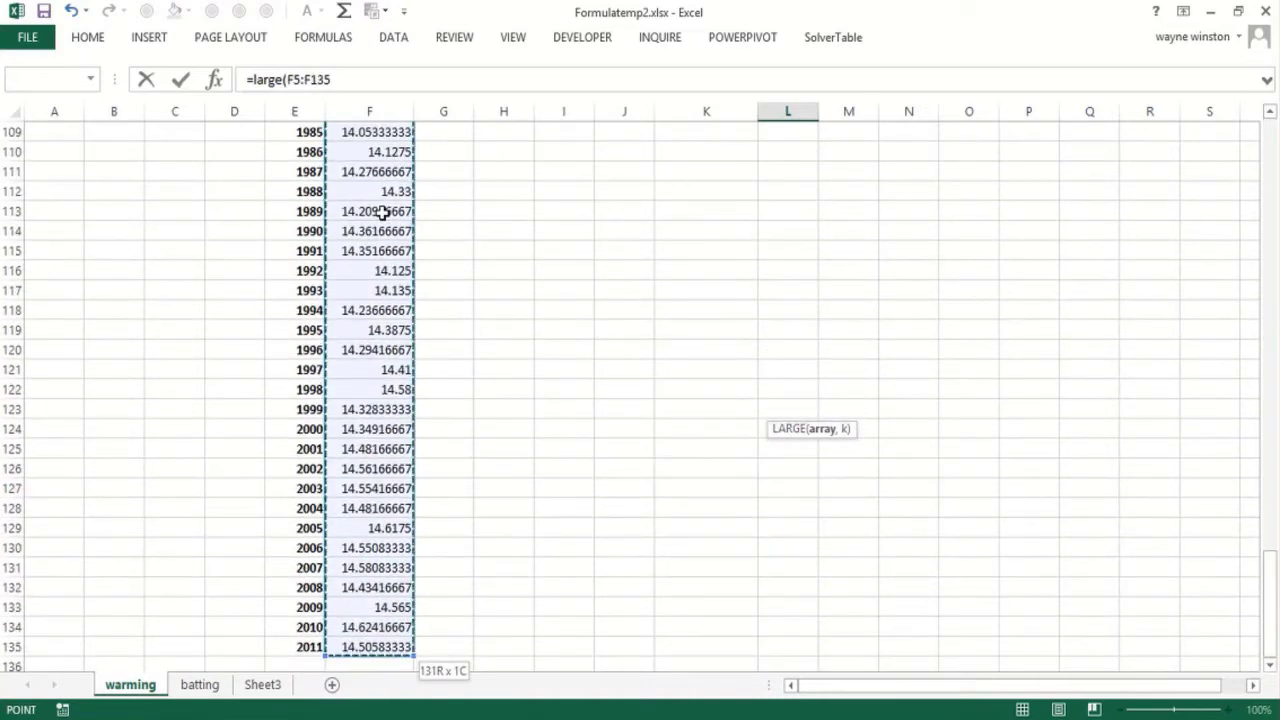
{"action": "type", "text": ","}
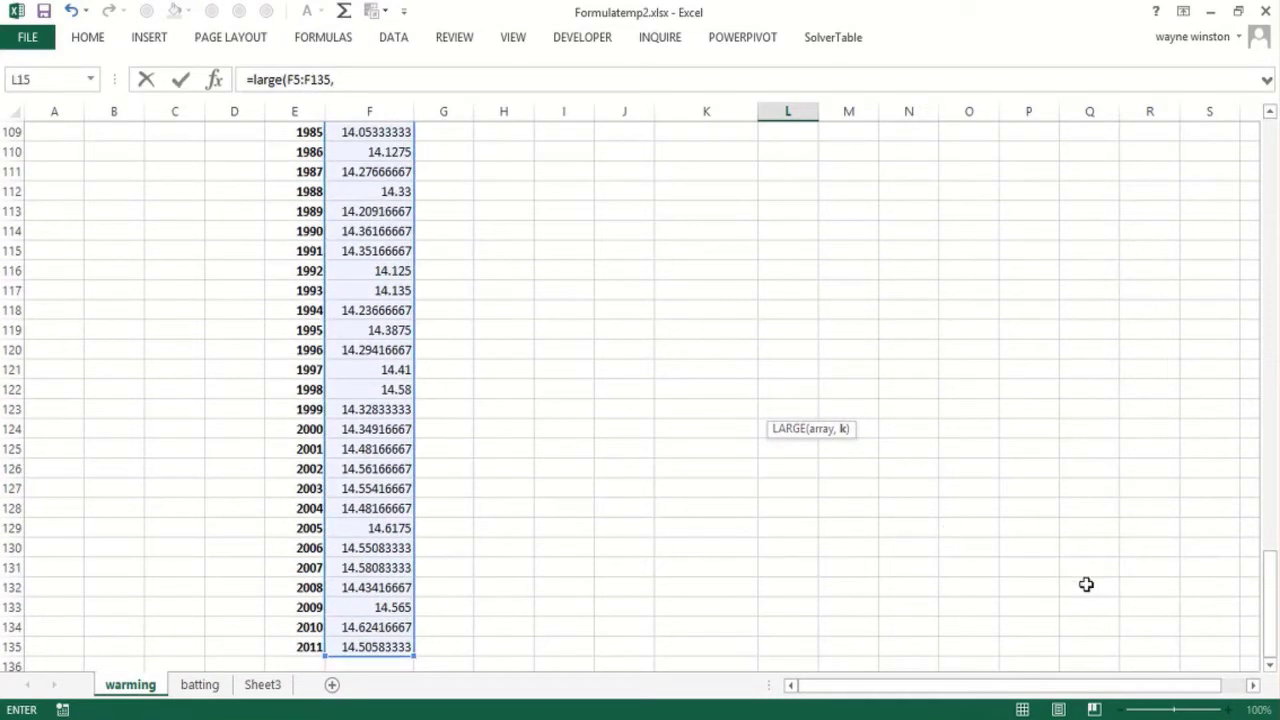
{"action": "left_click_drag", "start_coordinate": [1272, 606], "coordinate": [1095, 188]}
{"action": "left_click", "coordinate": [794, 370]}
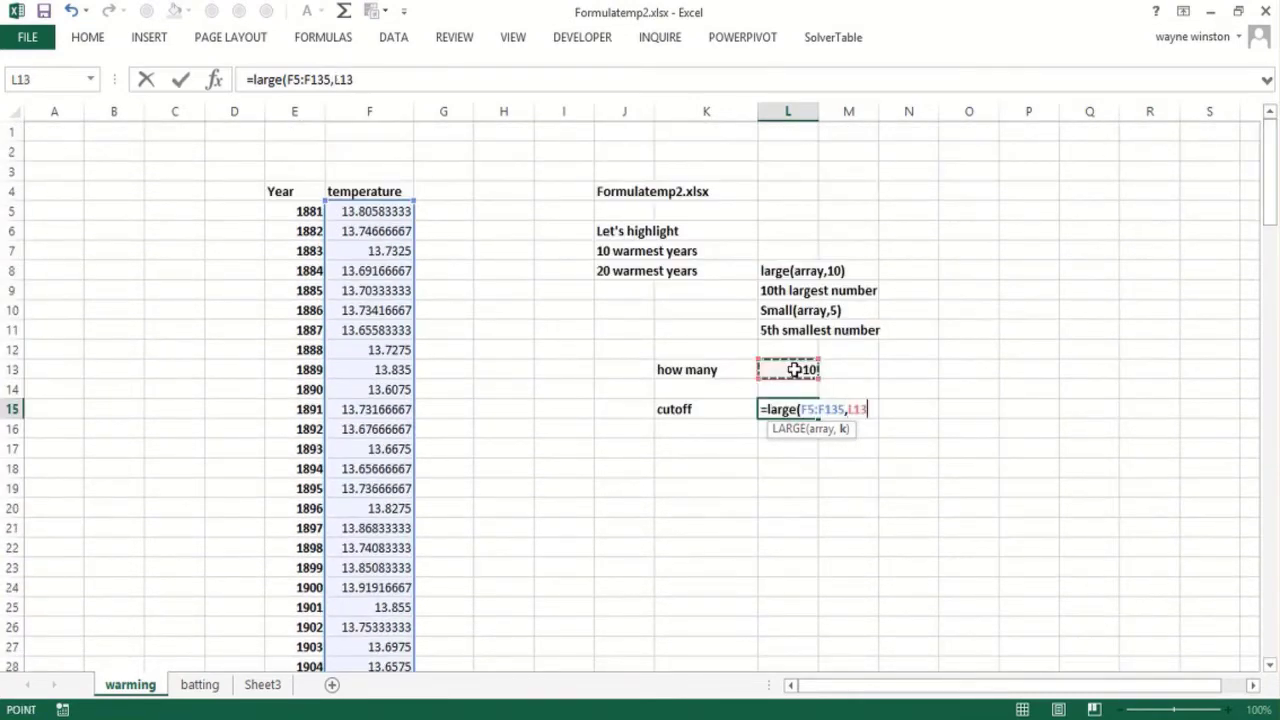
{"action": "type", "text": ")"}
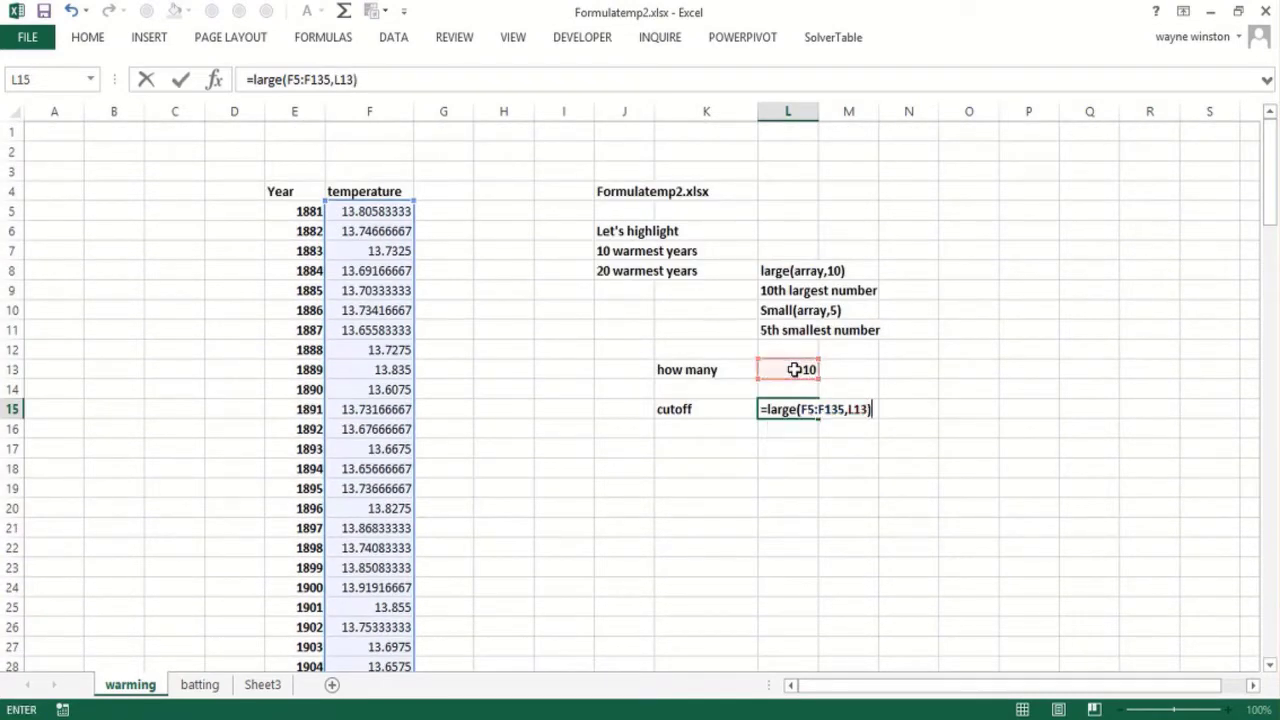
{"action": "key", "text": "Return"}
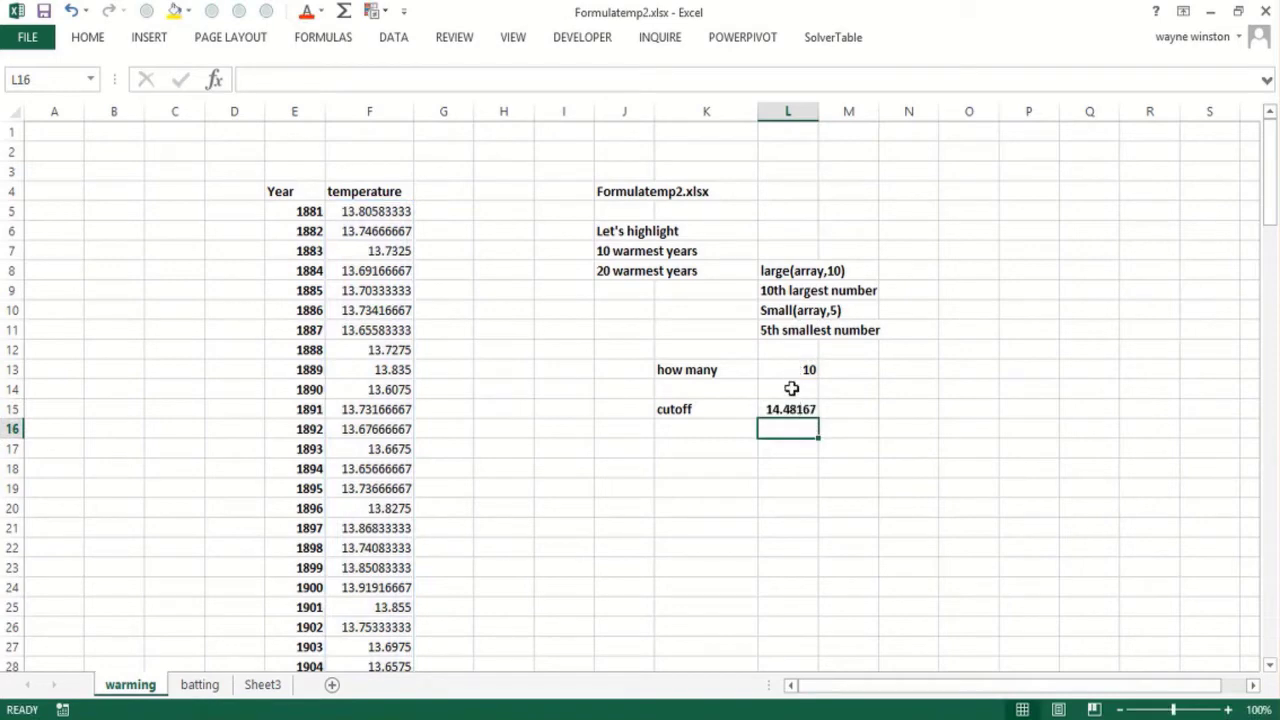
- Test the cutoff formula by setting the "how many" value in L13 to 20 and restoring it to 10
{"action": "left_click", "coordinate": [791, 379]}
{"action": "type", "text": "20"}
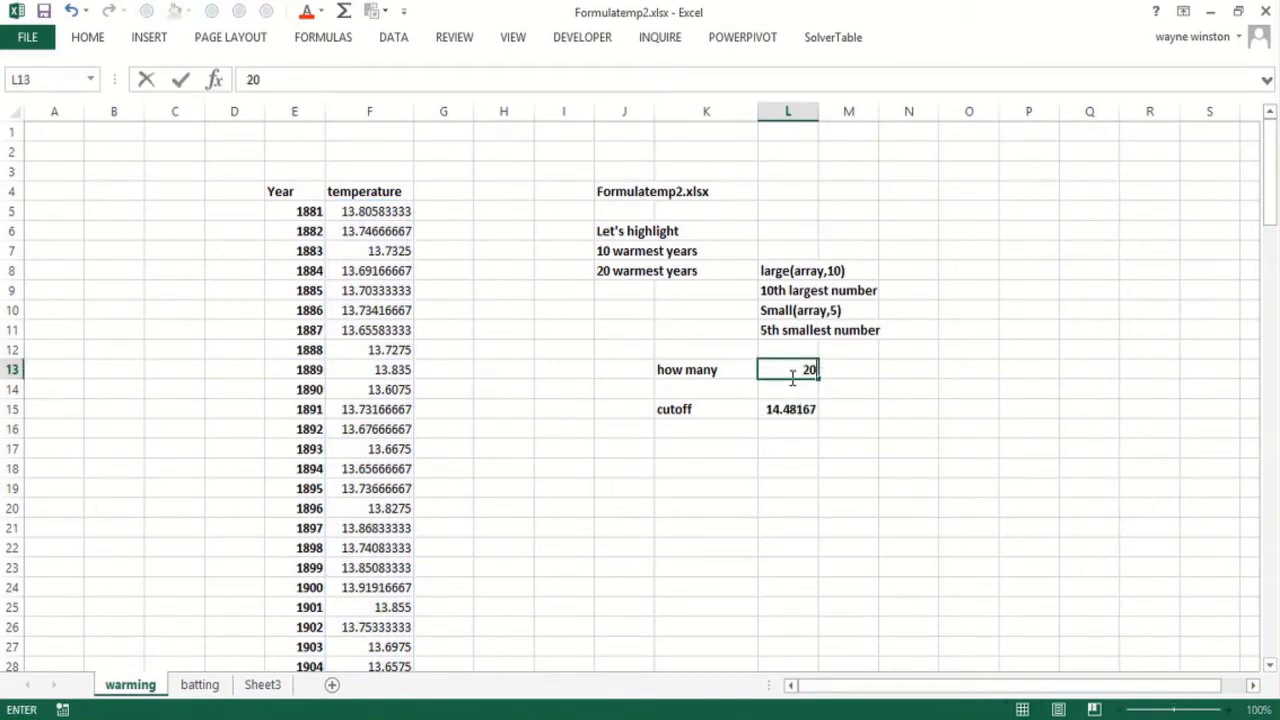
{"action": "key", "text": "Return"}
{"action": "left_click", "coordinate": [791, 374]}
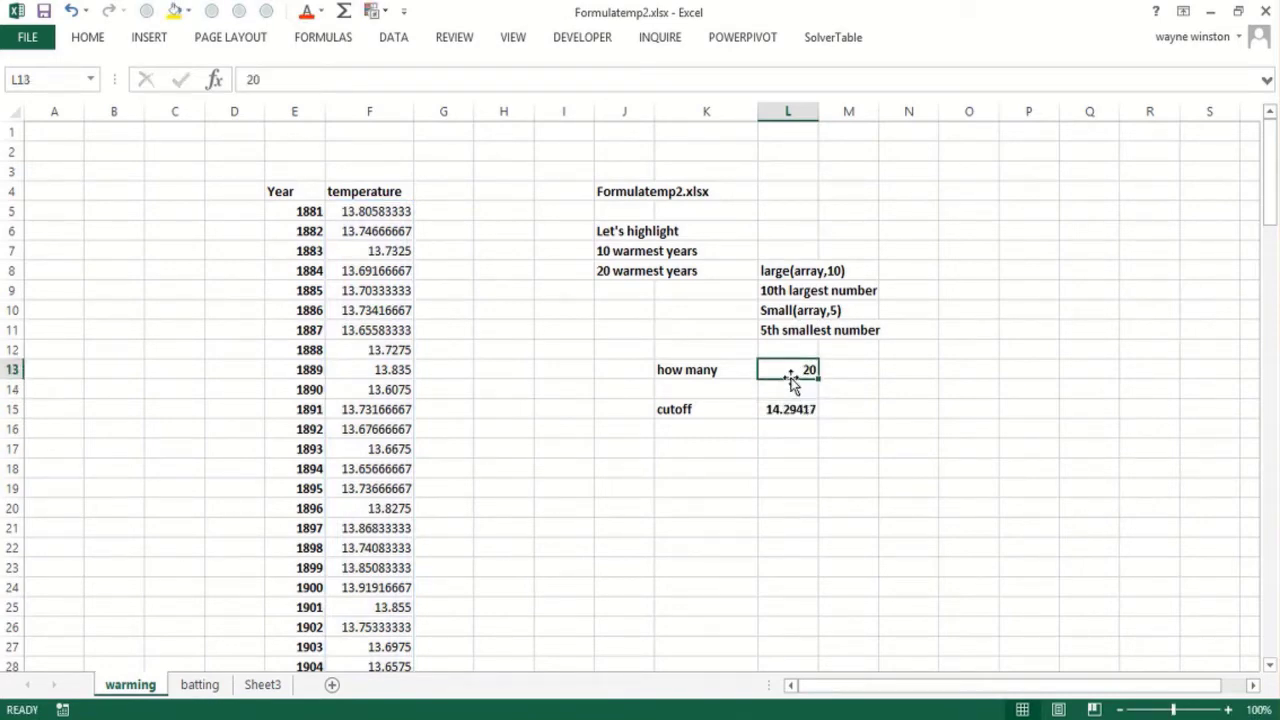
{"action": "type", "text": "10"}
{"action": "key", "text": "Return"}
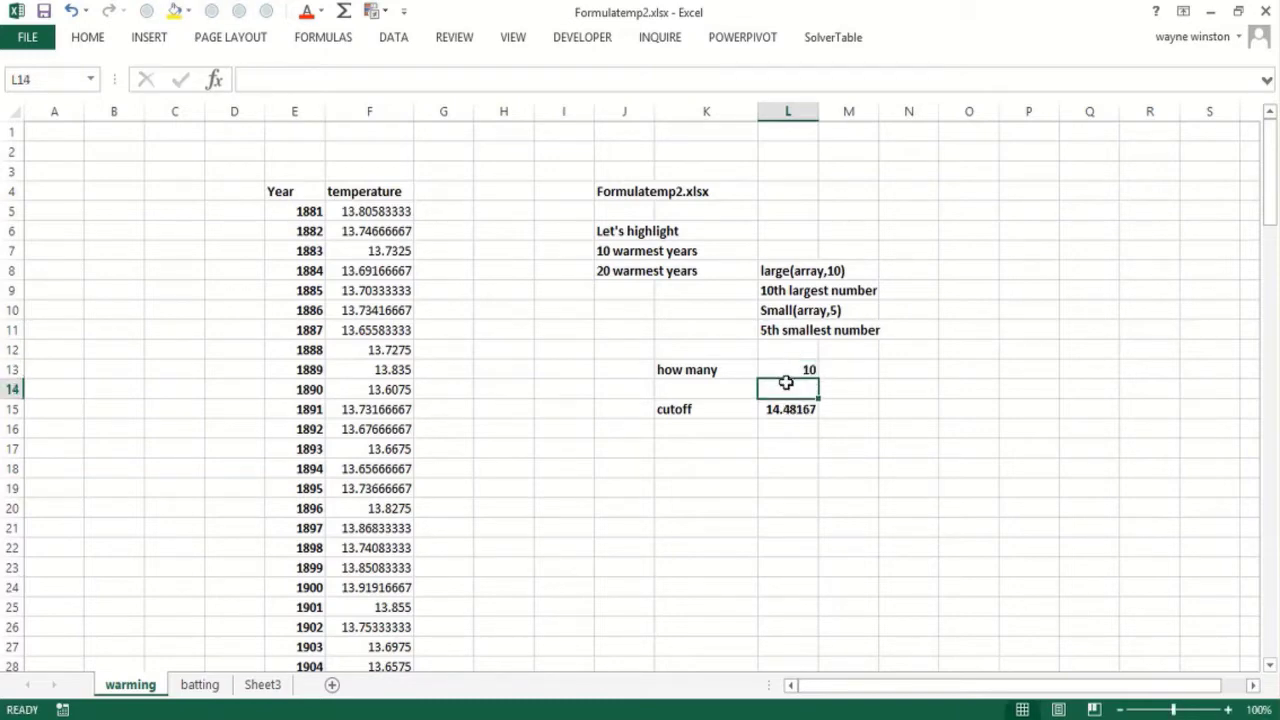
{"action": "left_click", "coordinate": [795, 413]}
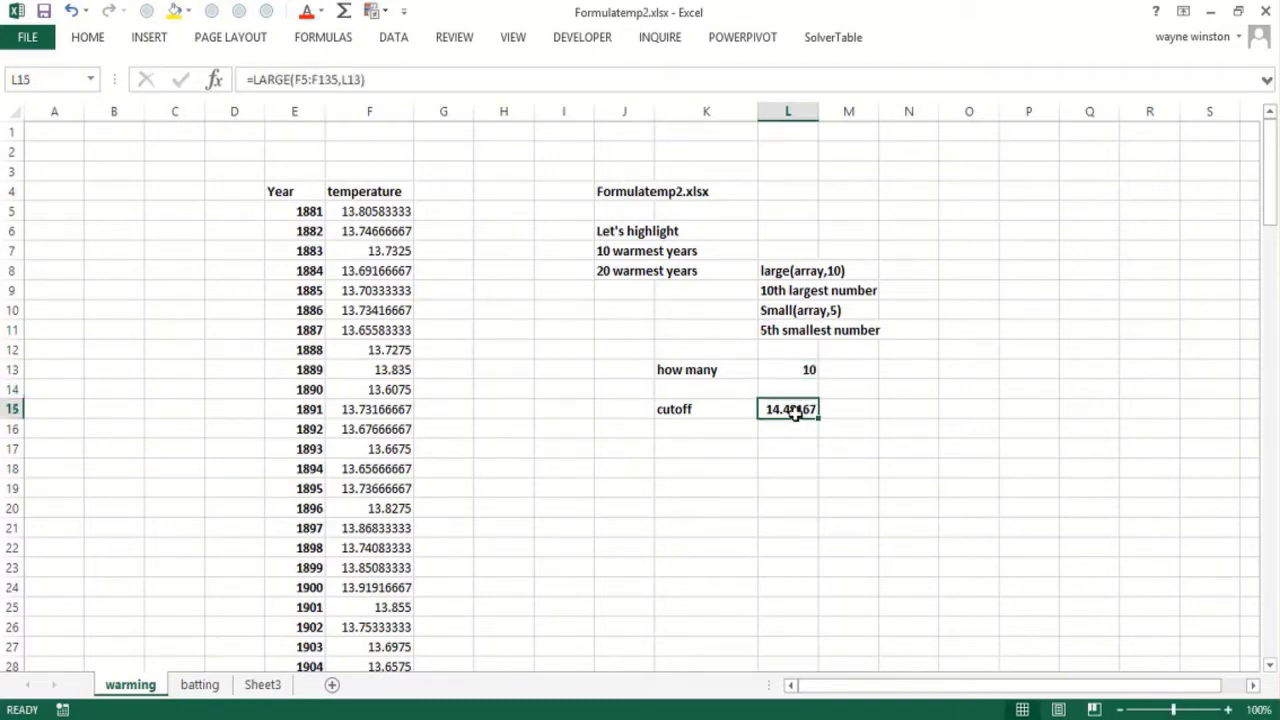
- Examine the year range E5:E135 and the first temperature in F5 beside it
{"action": "left_click", "coordinate": [626, 465]}
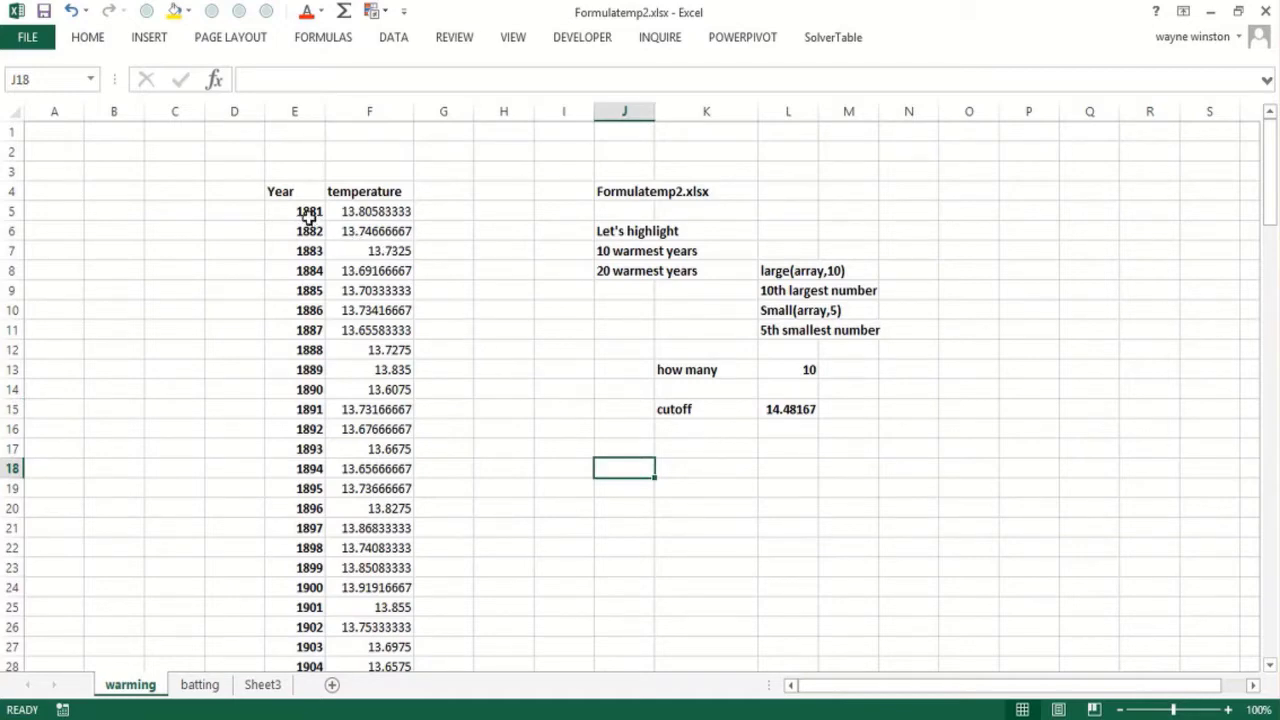
{"action": "left_click", "coordinate": [307, 212]}
{"action": "key", "text": "ctrl+shift+Down"}
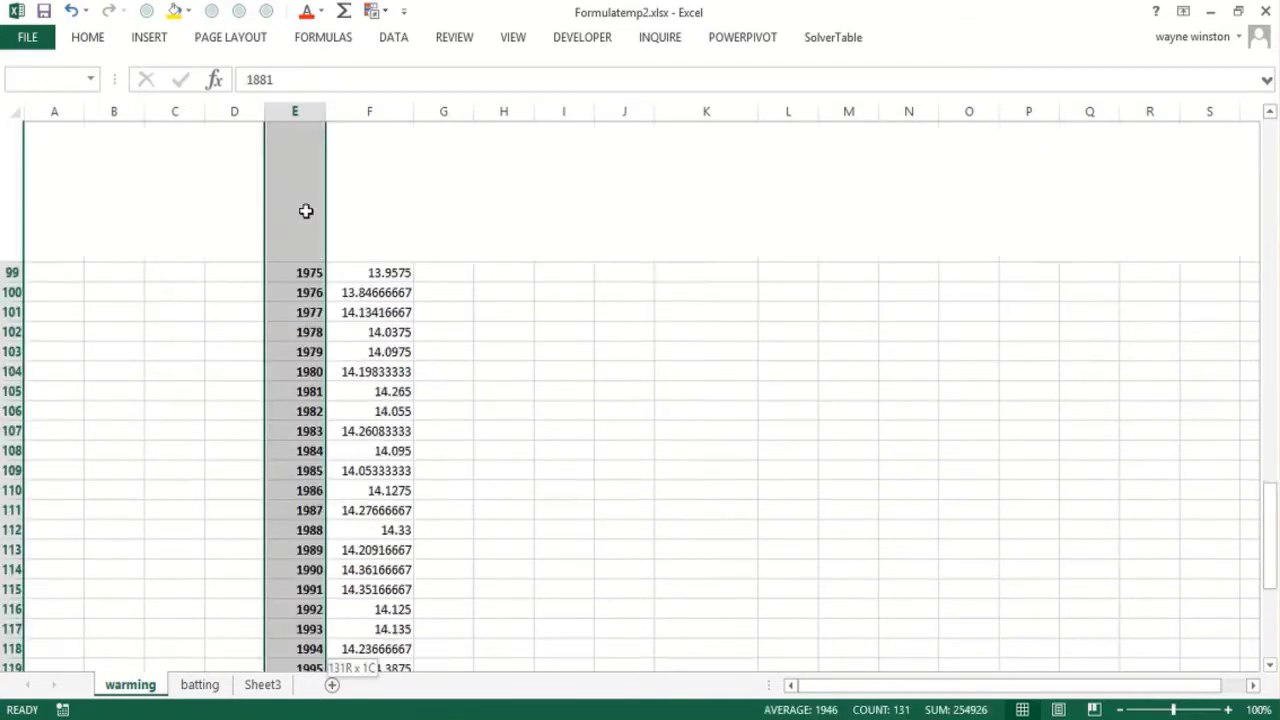
{"action": "key", "text": "ctrl+shift+Up"}
{"action": "key", "text": "Up"}
{"action": "key", "text": "Up"}
{"action": "key", "text": "Up"}
{"action": "key", "text": "Up"}
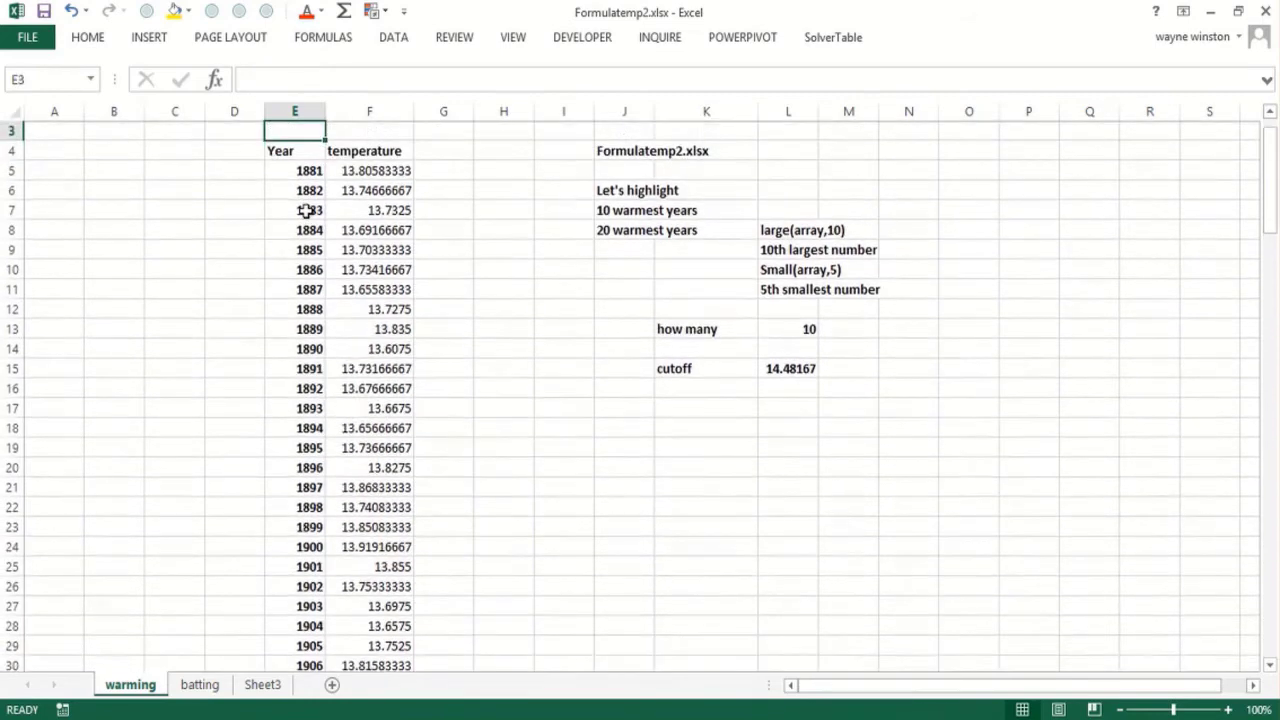
{"action": "key", "text": "Down"}
{"action": "key", "text": "Down"}
{"action": "key", "text": "Down"}
{"action": "key", "text": "Down"}
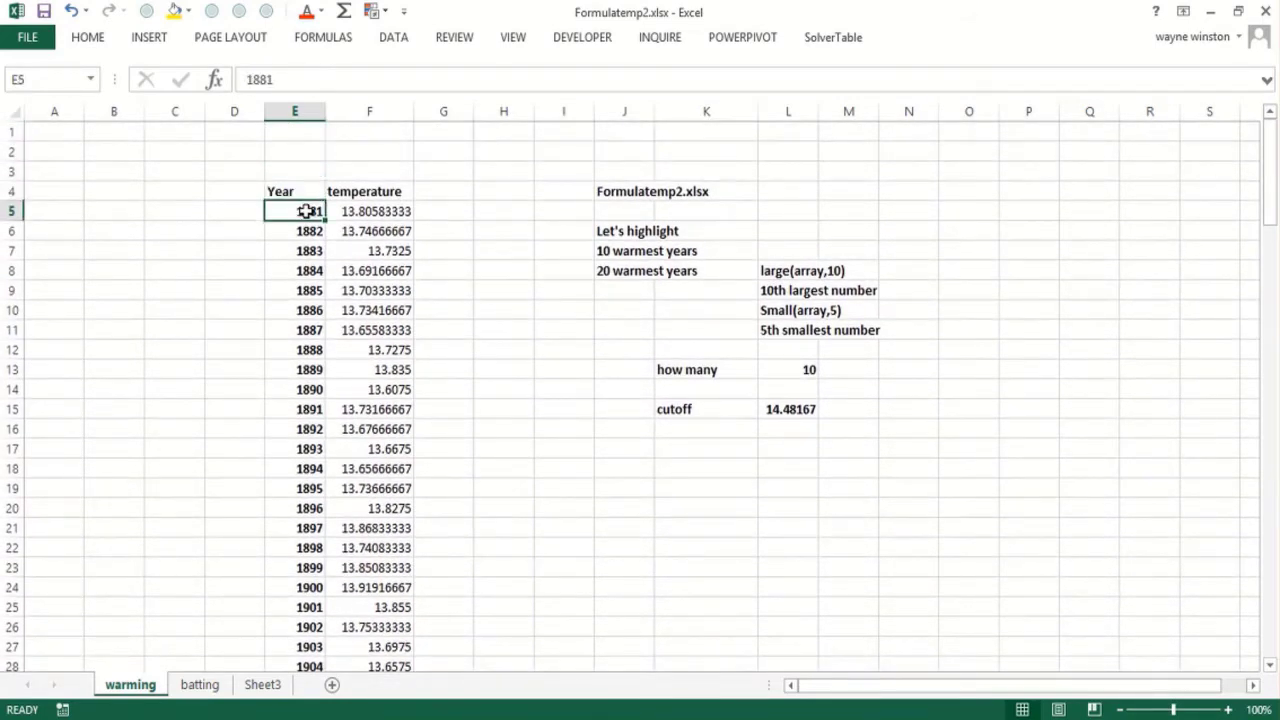
{"action": "key", "text": "Right"}
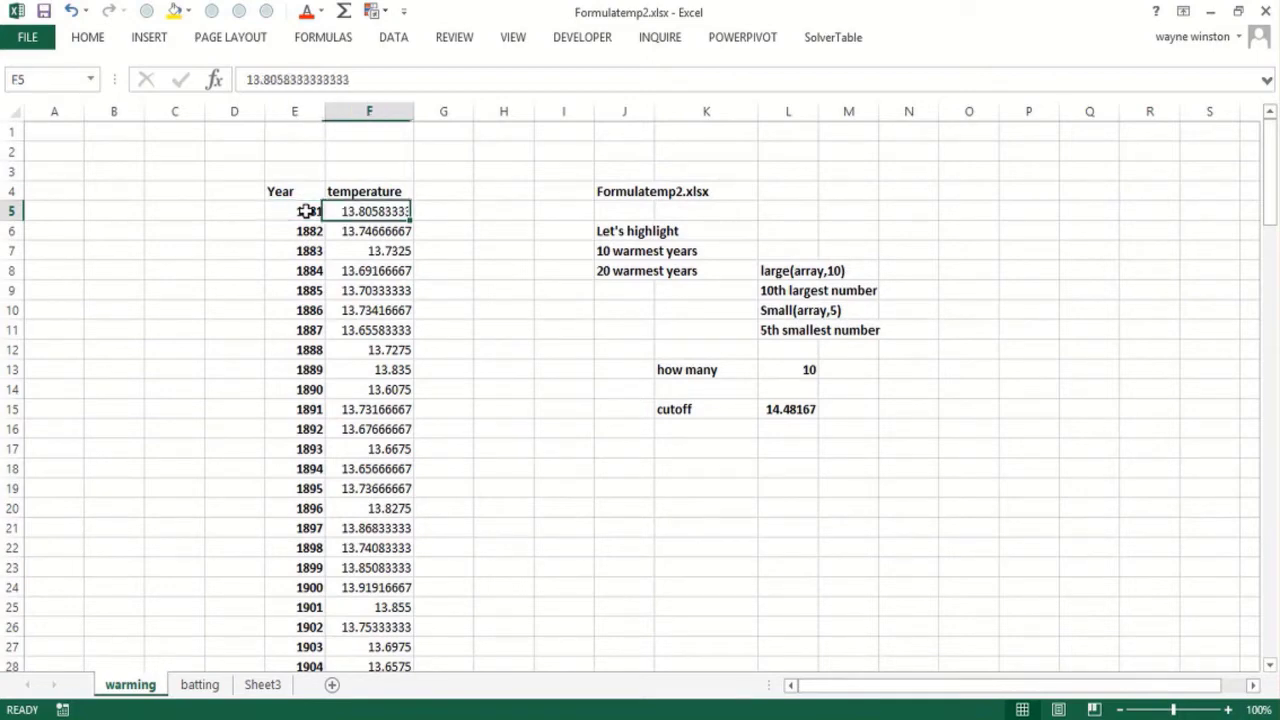
- Enter the formatting condition =F5>=$L$15 as a text note in E2, with an absolute reference to the cutoff cell
{"action": "key", "text": "Up"}
{"action": "key", "text": "Up"}
{"action": "key", "text": "Up"}
{"action": "key", "text": "Left"}
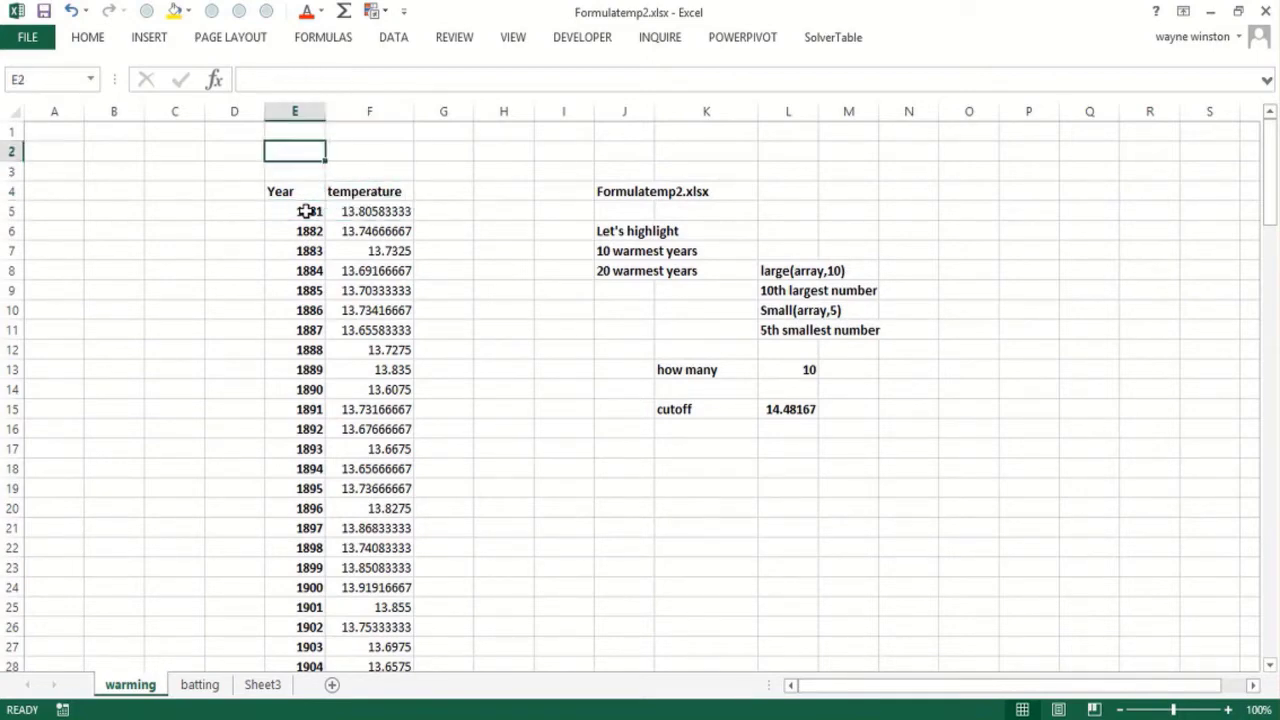
{"action": "type", "text": "'=F"}
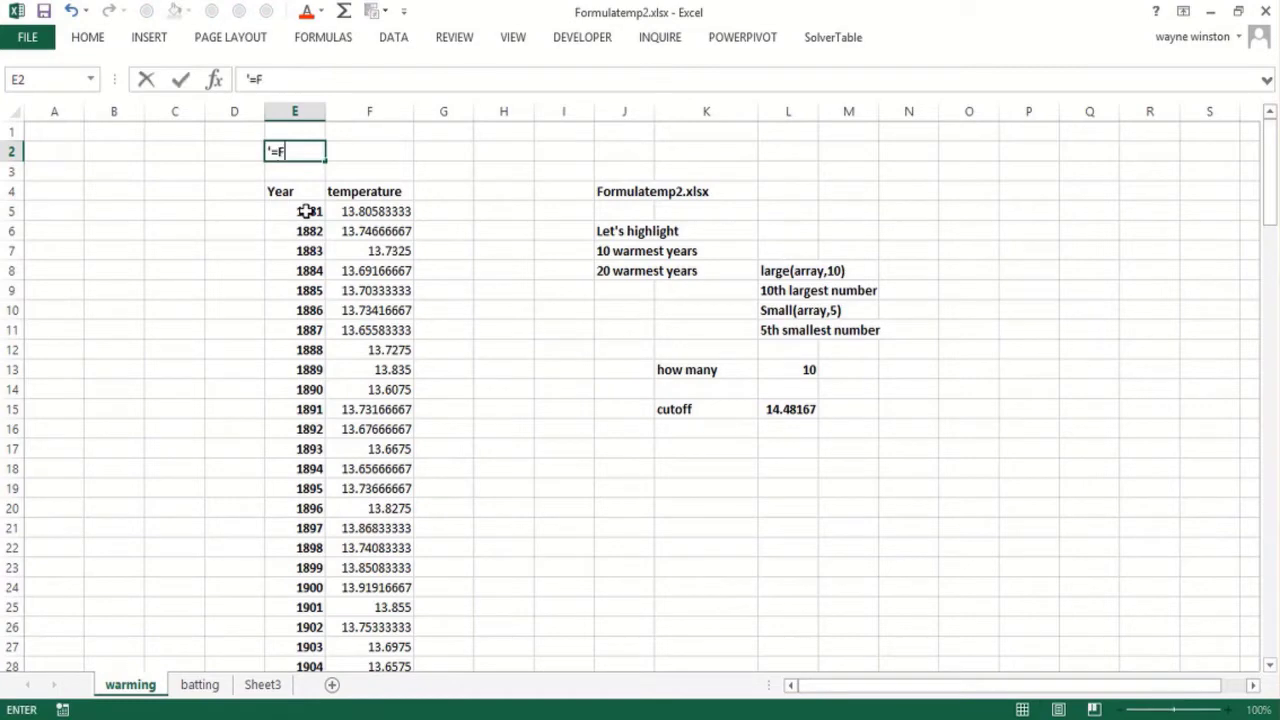
{"action": "type", "text": "%"}
{"action": "key", "text": "BackSpace"}
{"action": "type", "text": "$"}
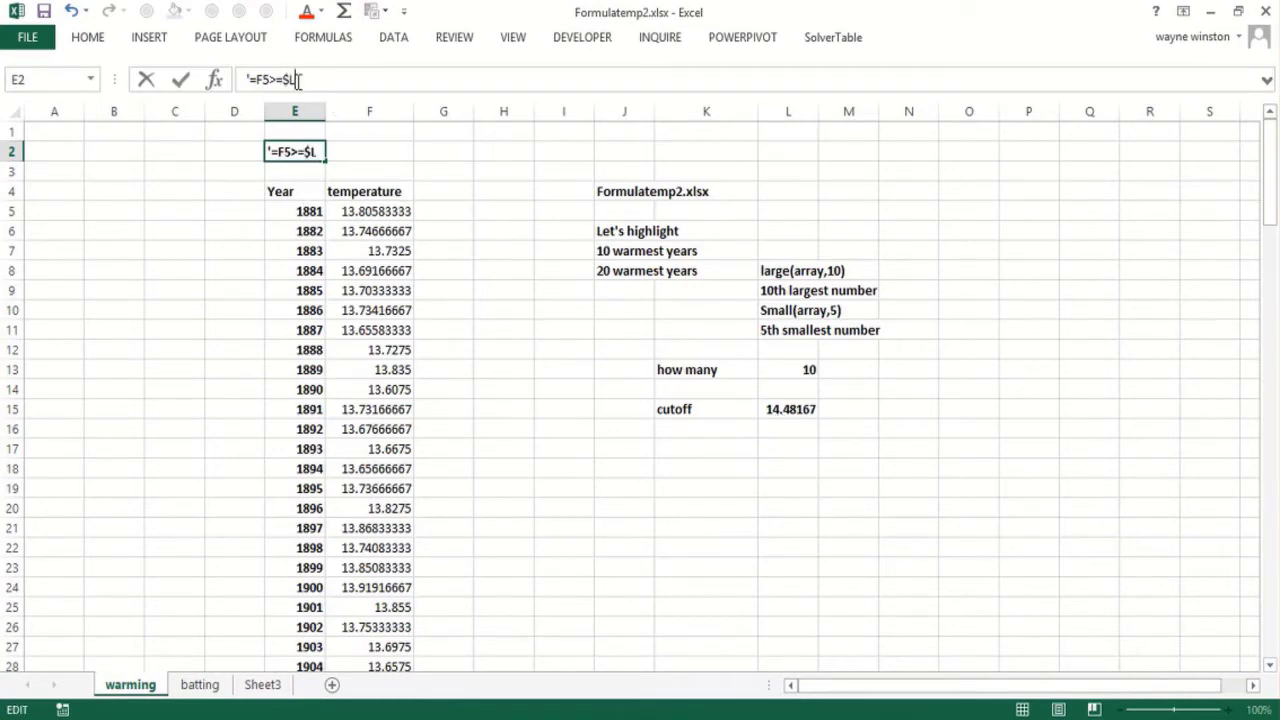
{"action": "type", "text": "L$15"}
{"action": "key", "text": "Return"}
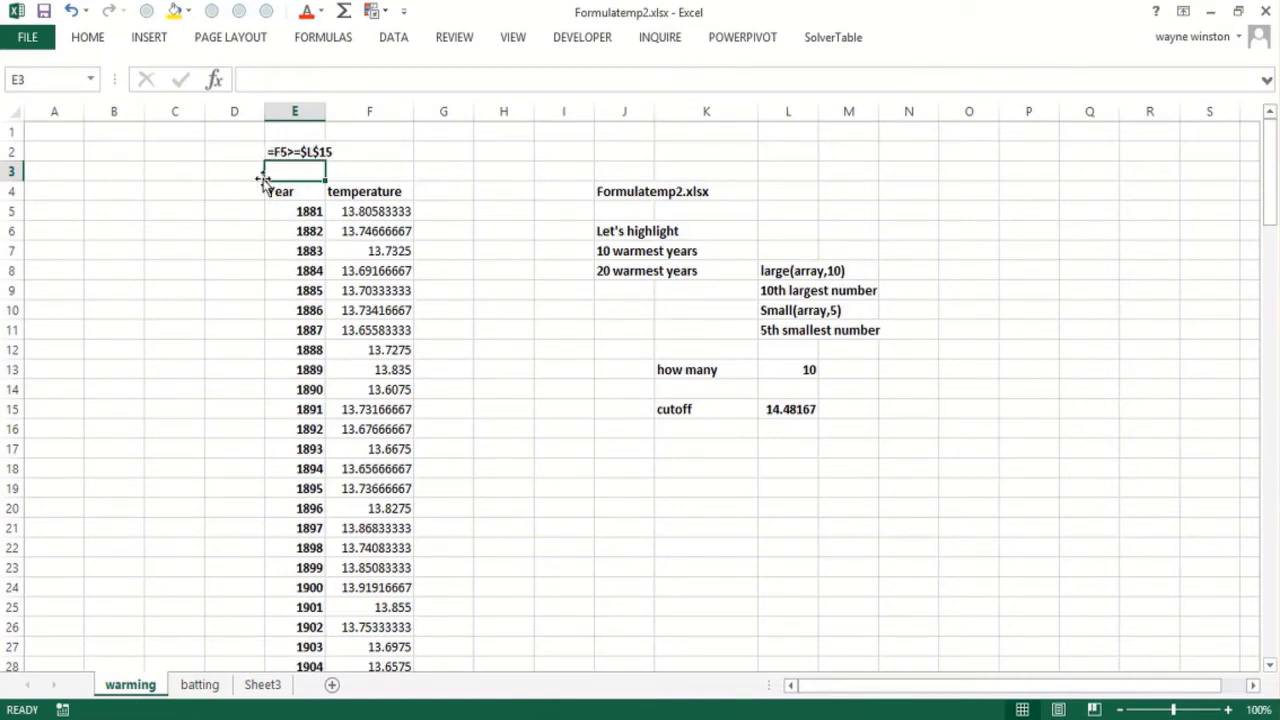
- Enter =F5>=$L$15 in G5 and fill it down alongside all the temperatures to row 135
{"action": "left_click", "coordinate": [437, 212]}
{"action": "type", "text": "="}
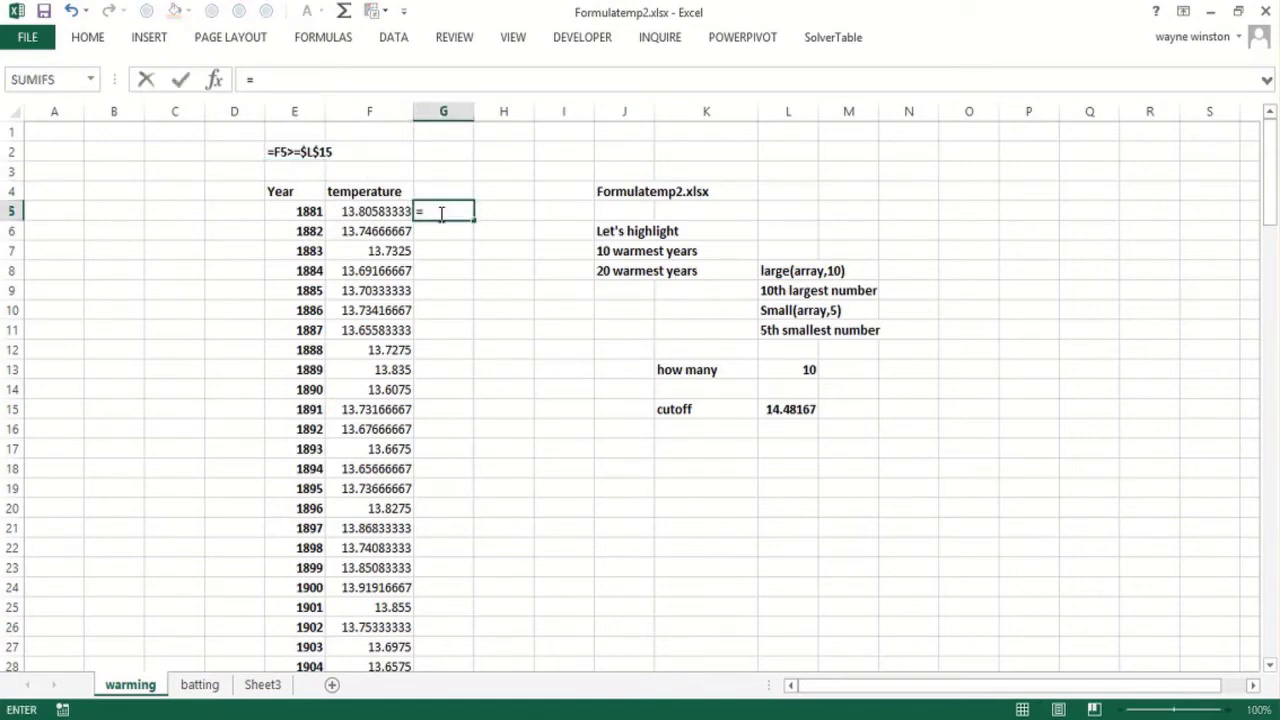
{"action": "type", "text": "F5"}
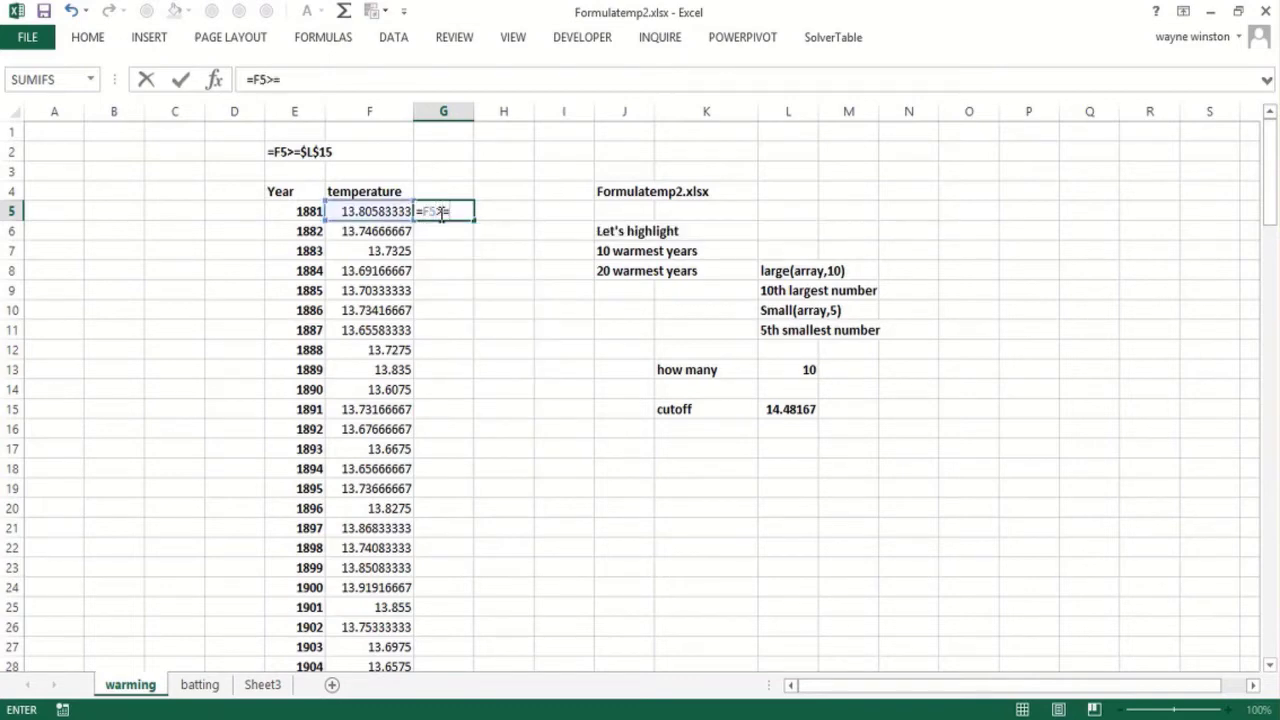
{"action": "type", "text": ">="}
{"action": "left_click", "coordinate": [784, 410]}
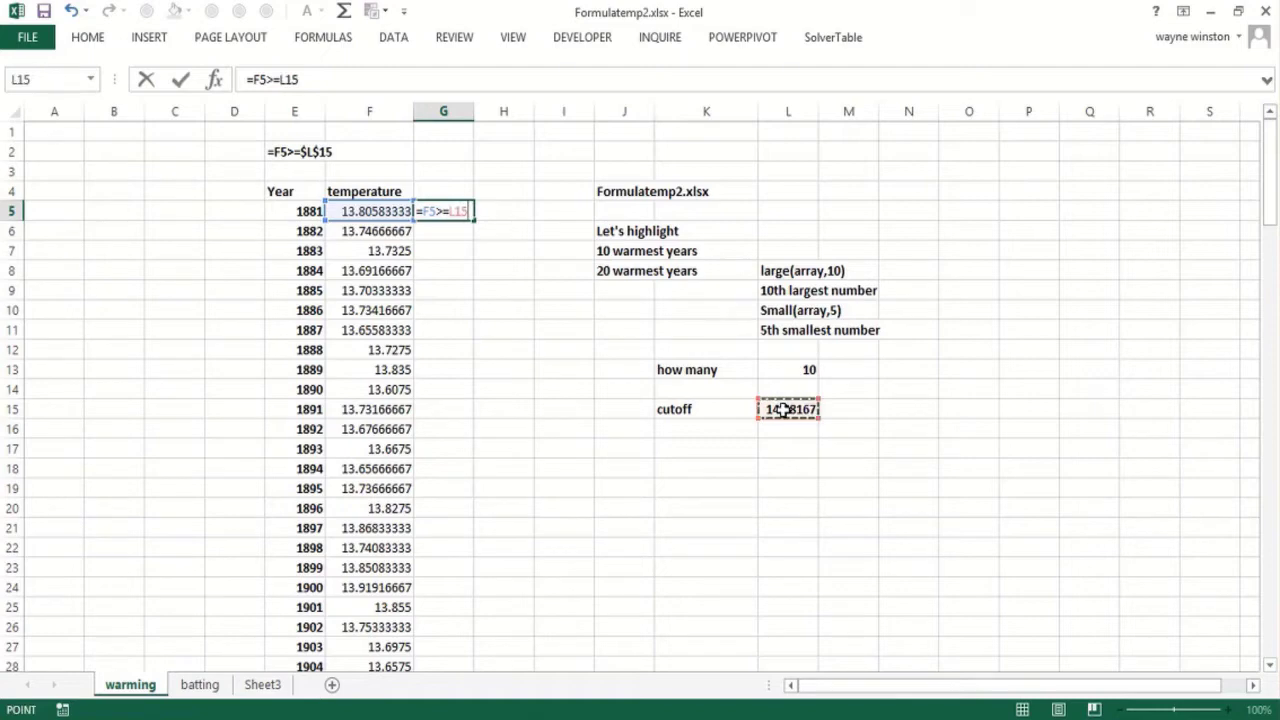
{"action": "key", "text": "F4"}
{"action": "key", "text": "Return"}
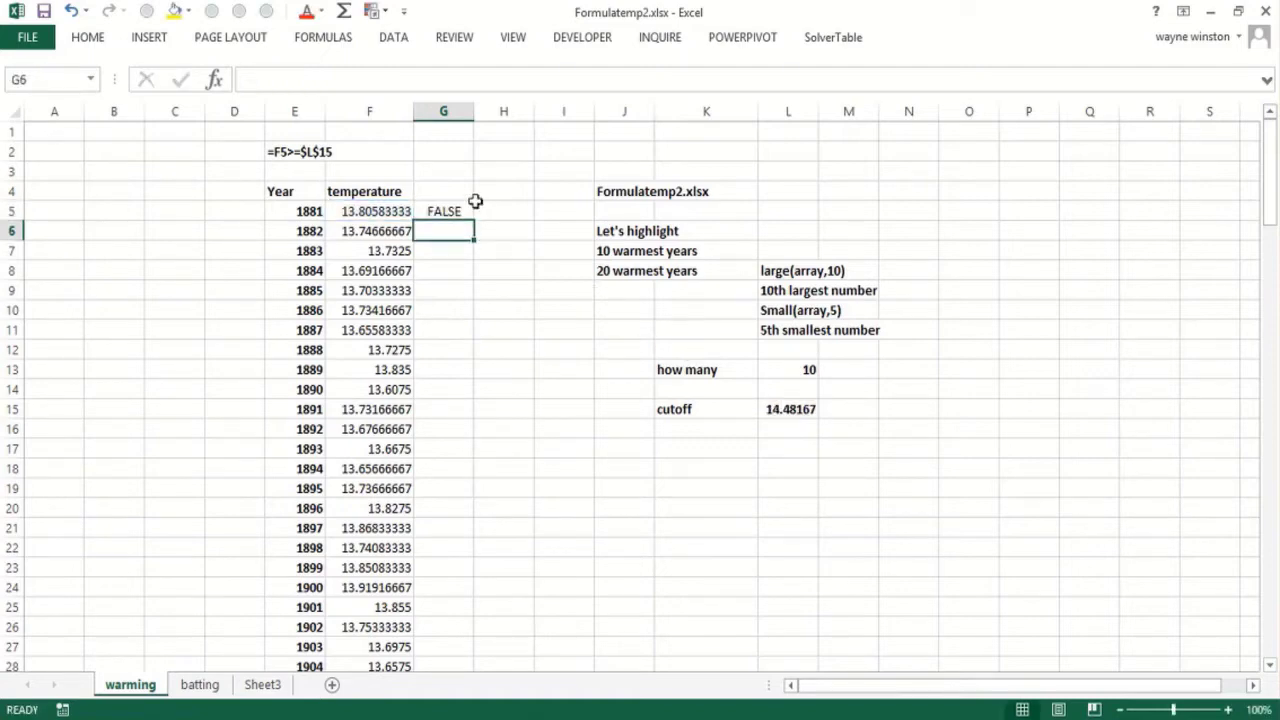
{"action": "left_click", "coordinate": [468, 214]}
{"action": "double_click", "coordinate": [473, 218]}
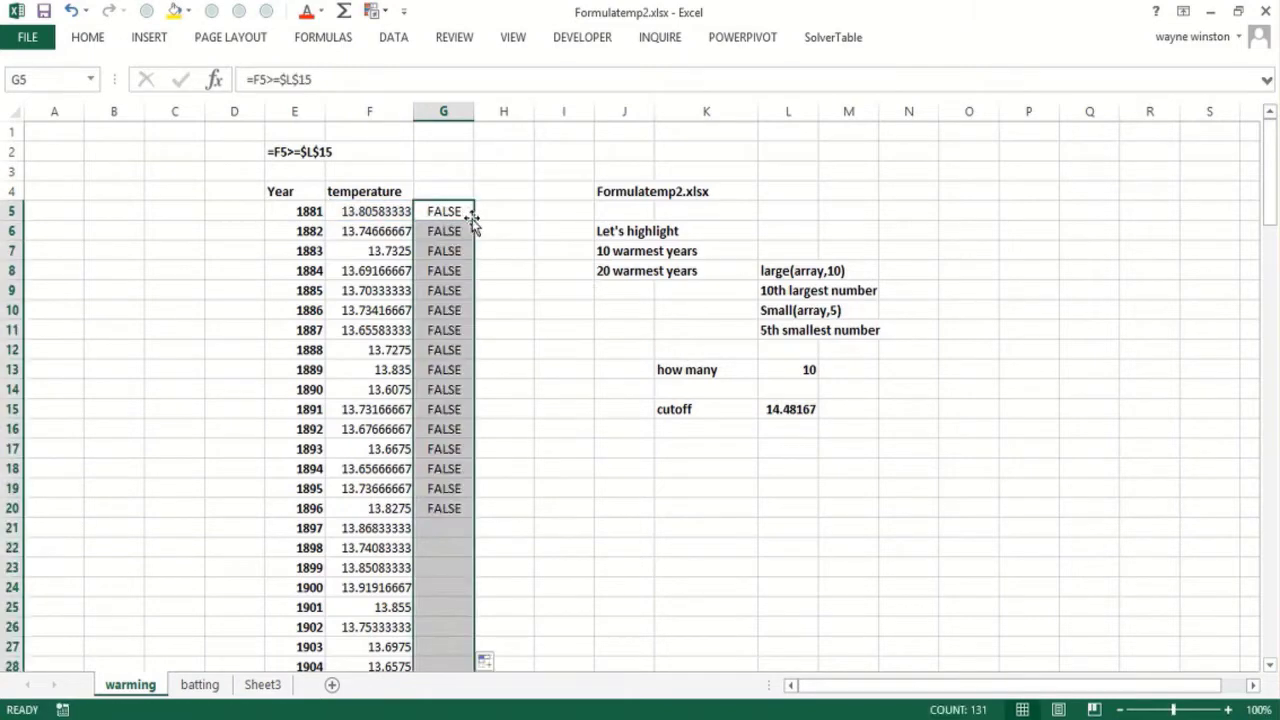
- Examine the TRUE and FALSE results in column G for all years down to 2011
{"action": "left_click", "coordinate": [430, 266]}
{"action": "key", "text": "Page_Down"}
{"action": "key", "text": "Page_Down"}
{"action": "key", "text": "Page_Down"}
{"action": "key", "text": "Page_Down"}
{"action": "key", "text": "Page_Down"}
{"action": "key", "text": "Page_Down"}
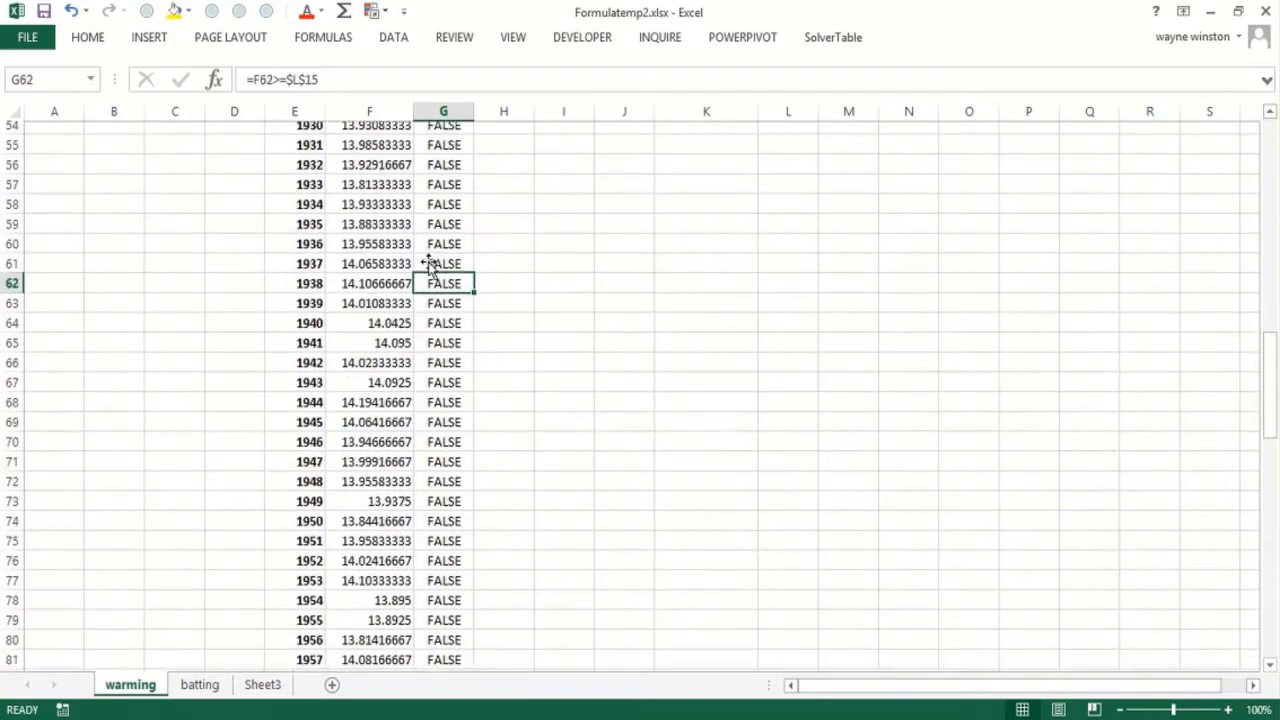
{"action": "key", "text": "Page_Up"}
{"action": "key", "text": "Page_Up"}
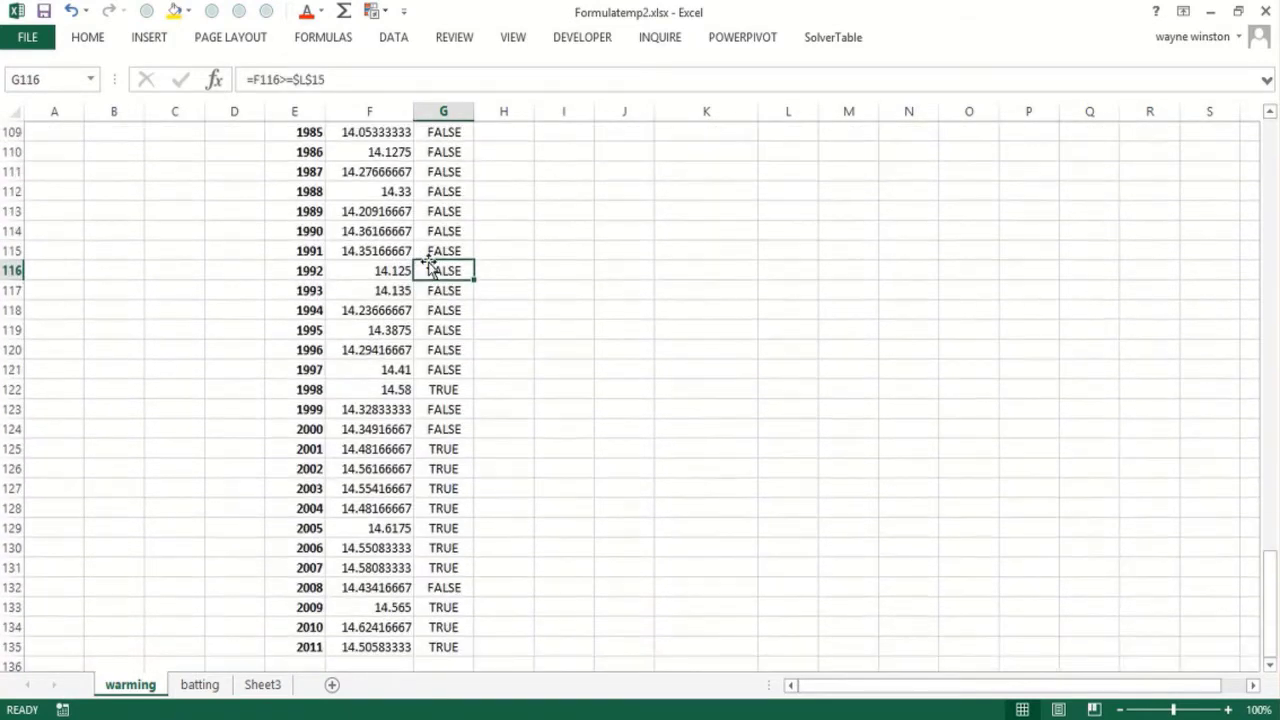
{"action": "key", "text": "Page_Up"}
{"action": "key", "text": "Page_Up"}
{"action": "key", "text": "Page_Up"}
{"action": "key", "text": "Page_Up"}
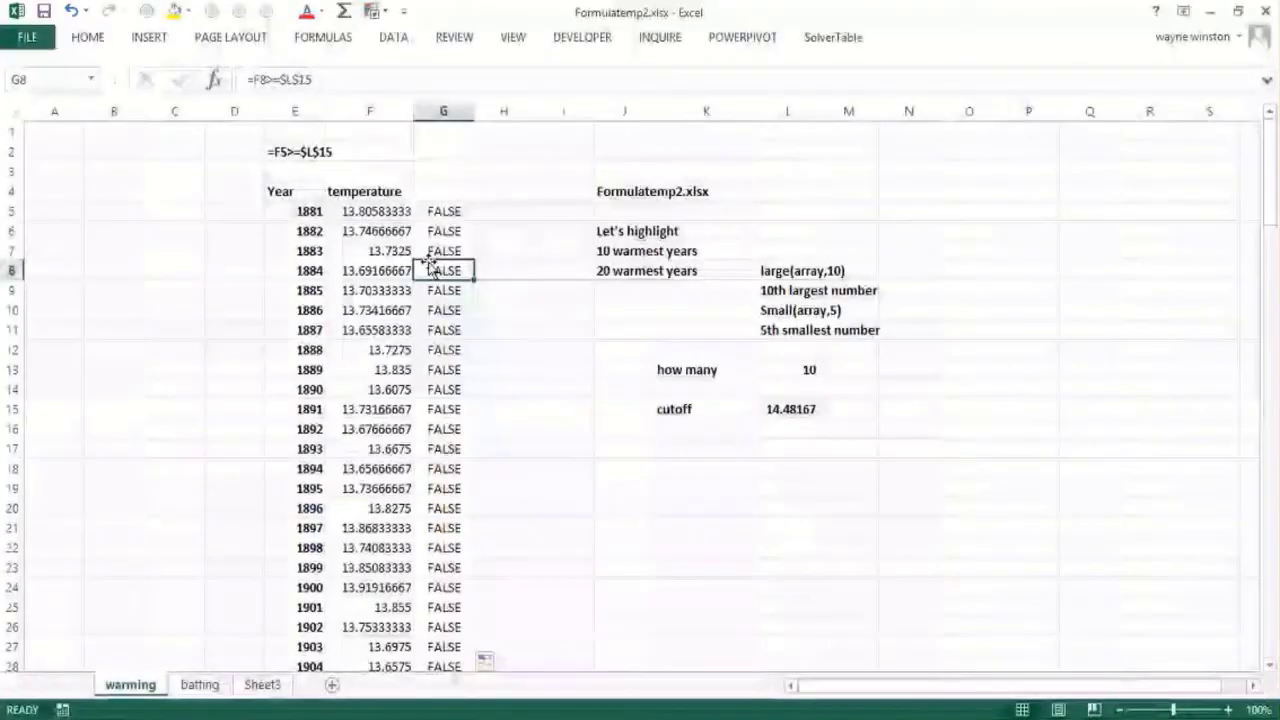
- Start a new formula-based conditional formatting rule for the years in E5:E135
{"action": "key", "text": "Left"}
{"action": "key", "text": "Left"}
{"action": "key", "text": "Up"}
{"action": "key", "text": "Up"}
{"action": "key", "text": "Up"}
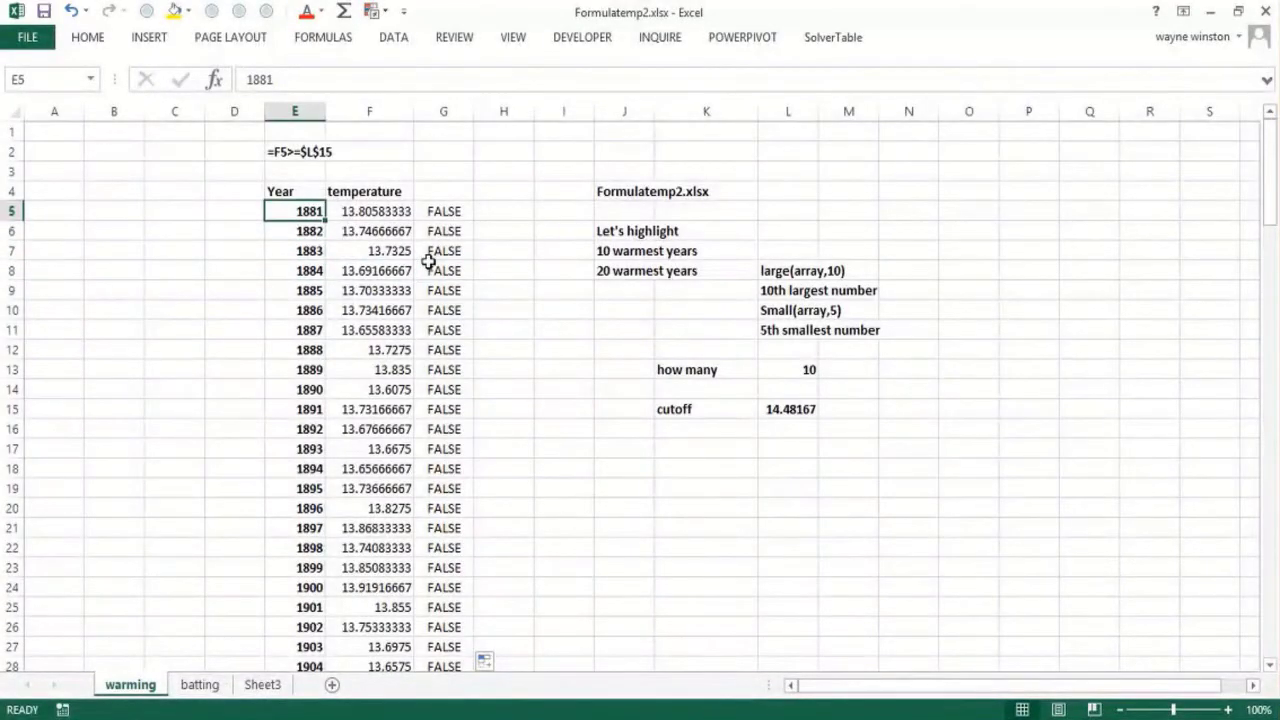
{"action": "key", "text": "ctrl+shift+Down"}
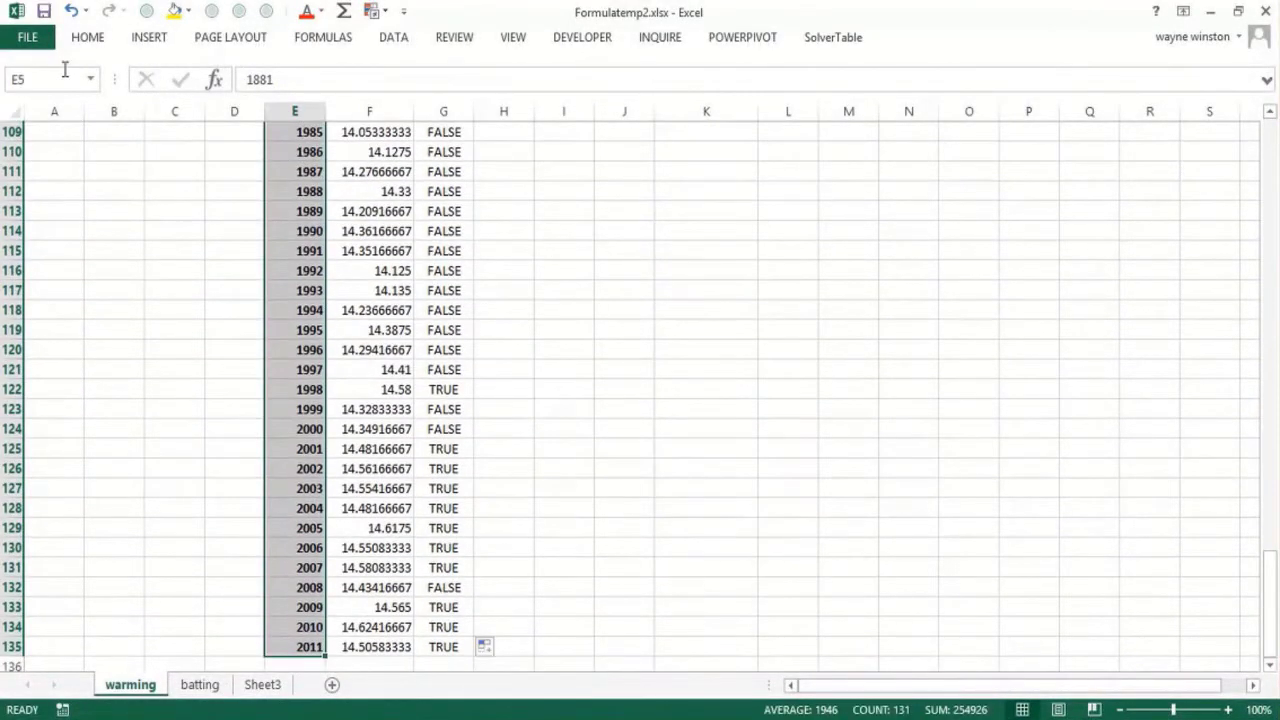
{"action": "left_click", "coordinate": [384, 12]}
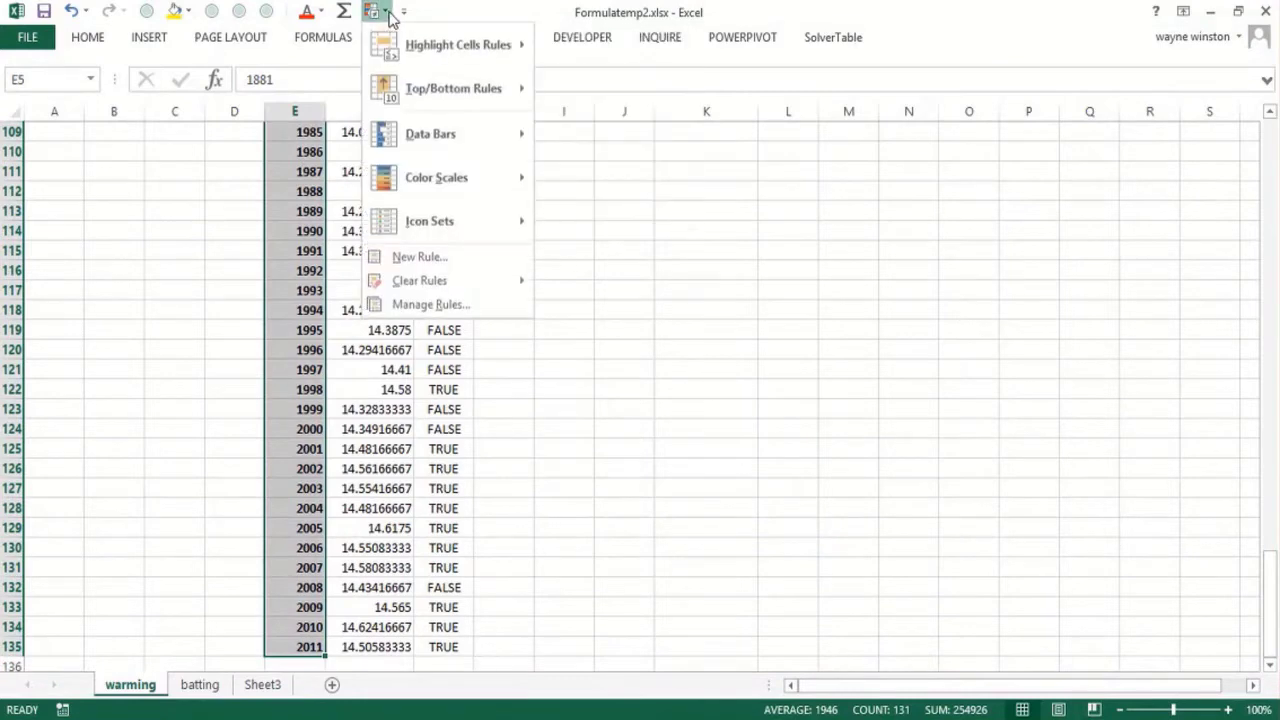
{"action": "left_click", "coordinate": [420, 258]}
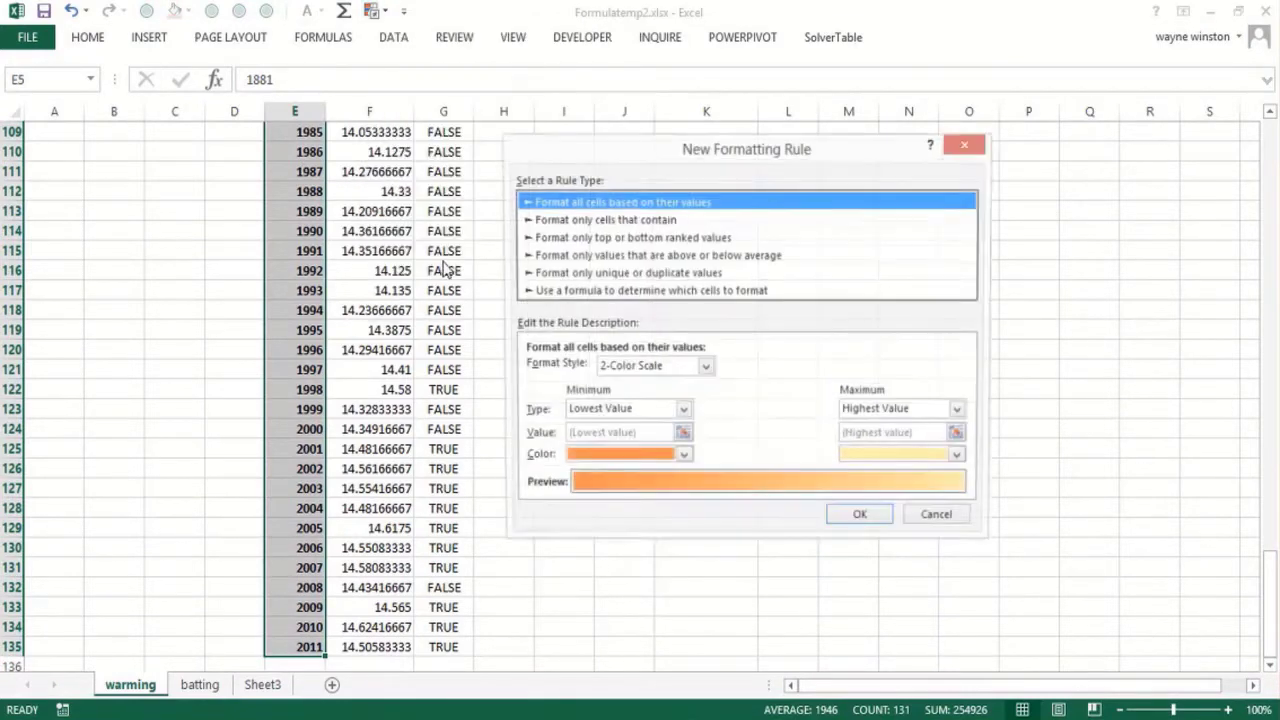
{"action": "left_click", "coordinate": [579, 291]}
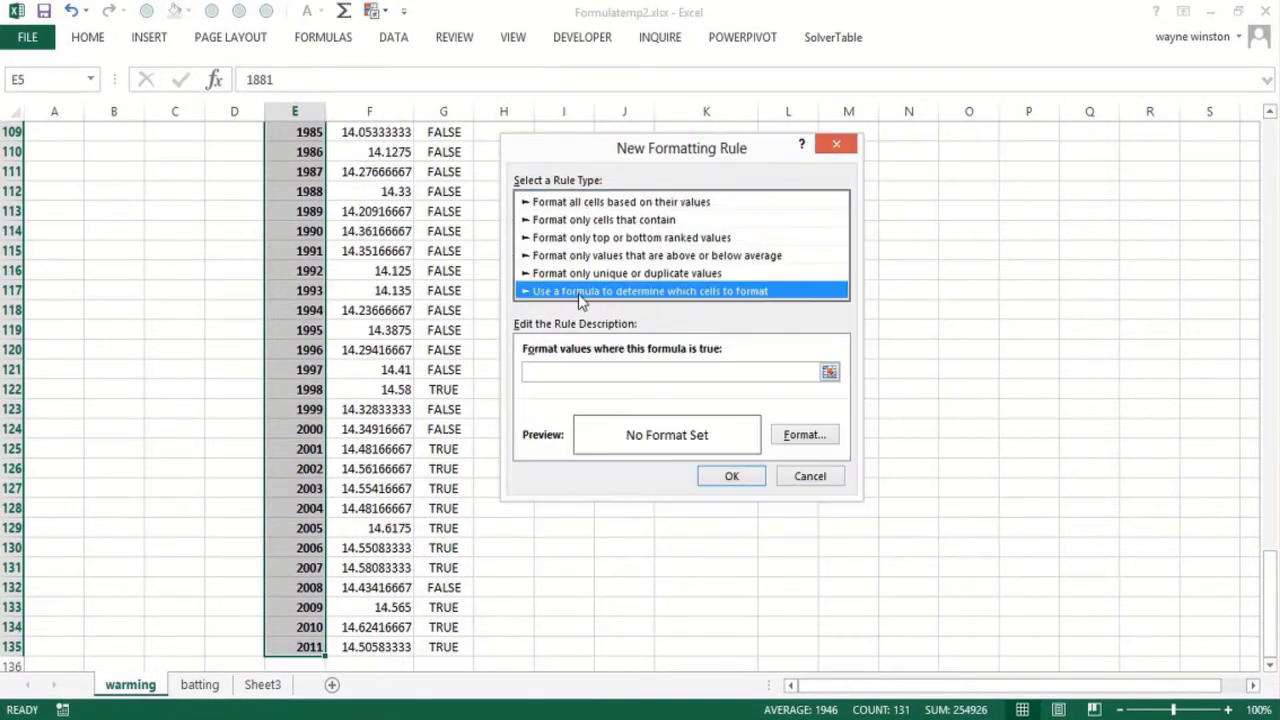
- Enter =F5>=$L$15 as the rule formula, with a relative temperature reference and an absolute cutoff reference
{"action": "left_click", "coordinate": [557, 373]}
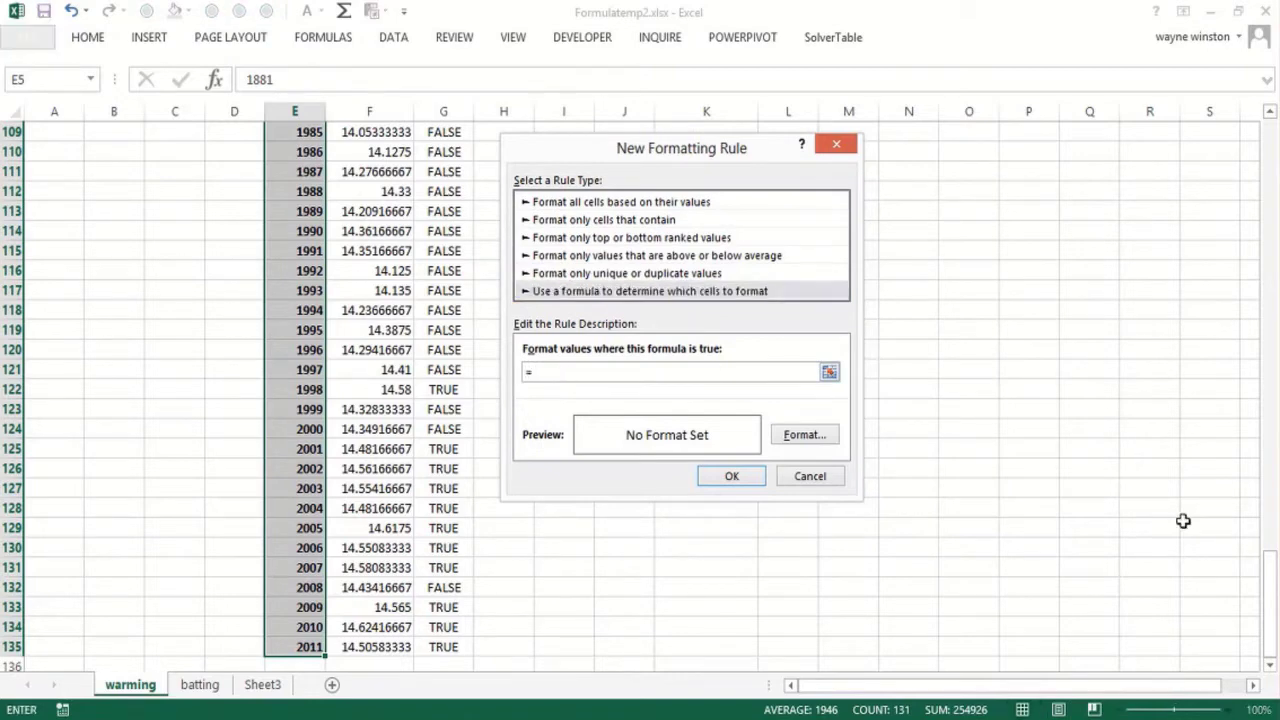
{"action": "left_click_drag", "start_coordinate": [1268, 600], "coordinate": [1271, 51]}
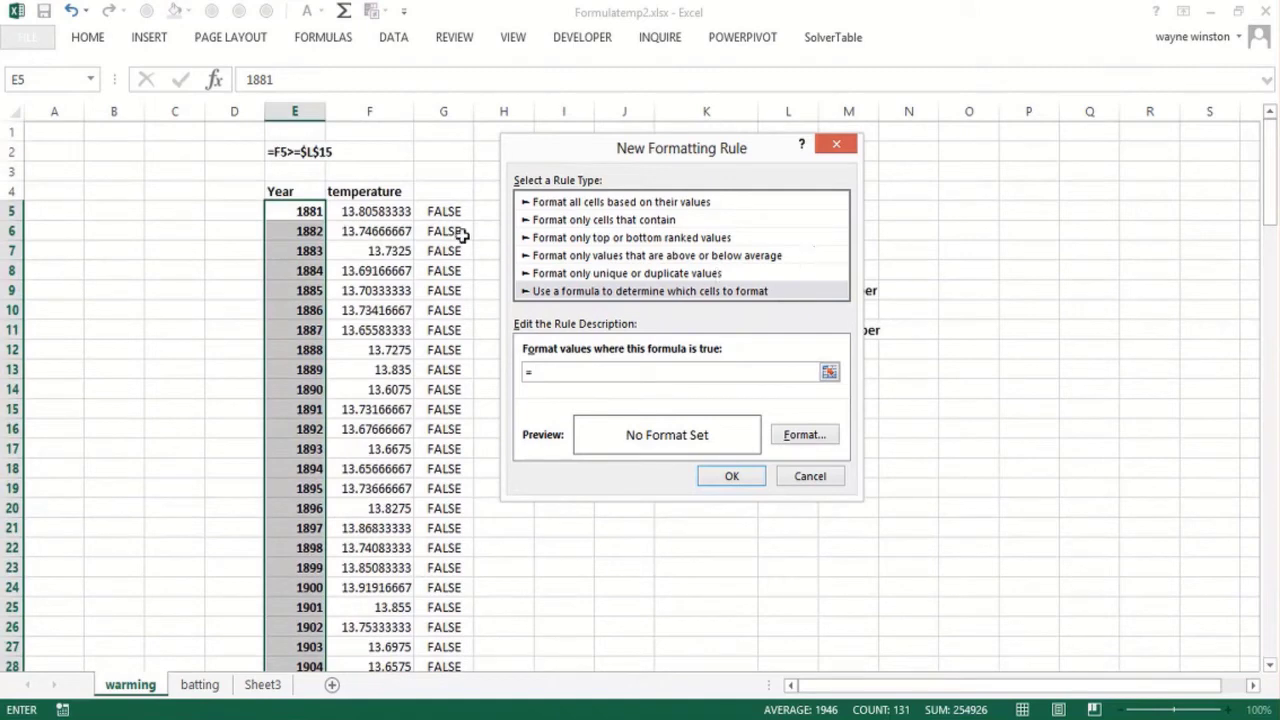
{"action": "left_click", "coordinate": [390, 213]}
{"action": "key", "text": "F4"}
{"action": "key", "text": "F4"}
{"action": "key", "text": "F4"}
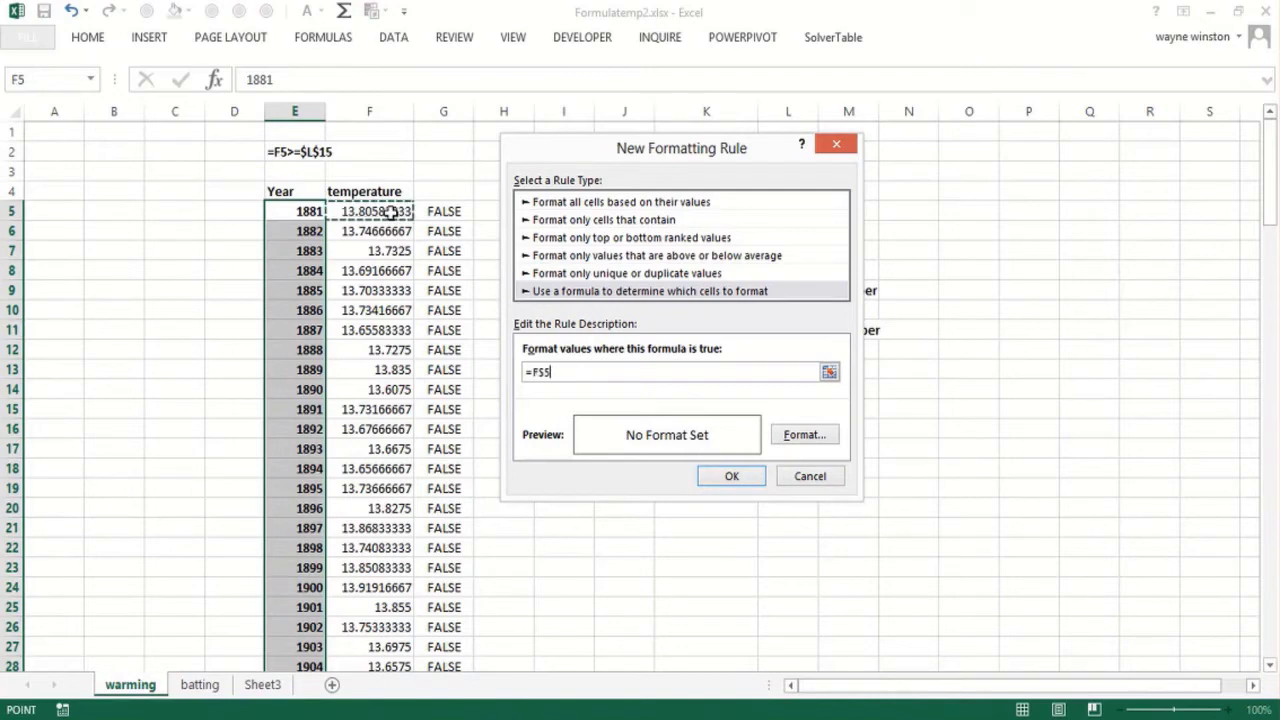
{"action": "type", "text": ">="}
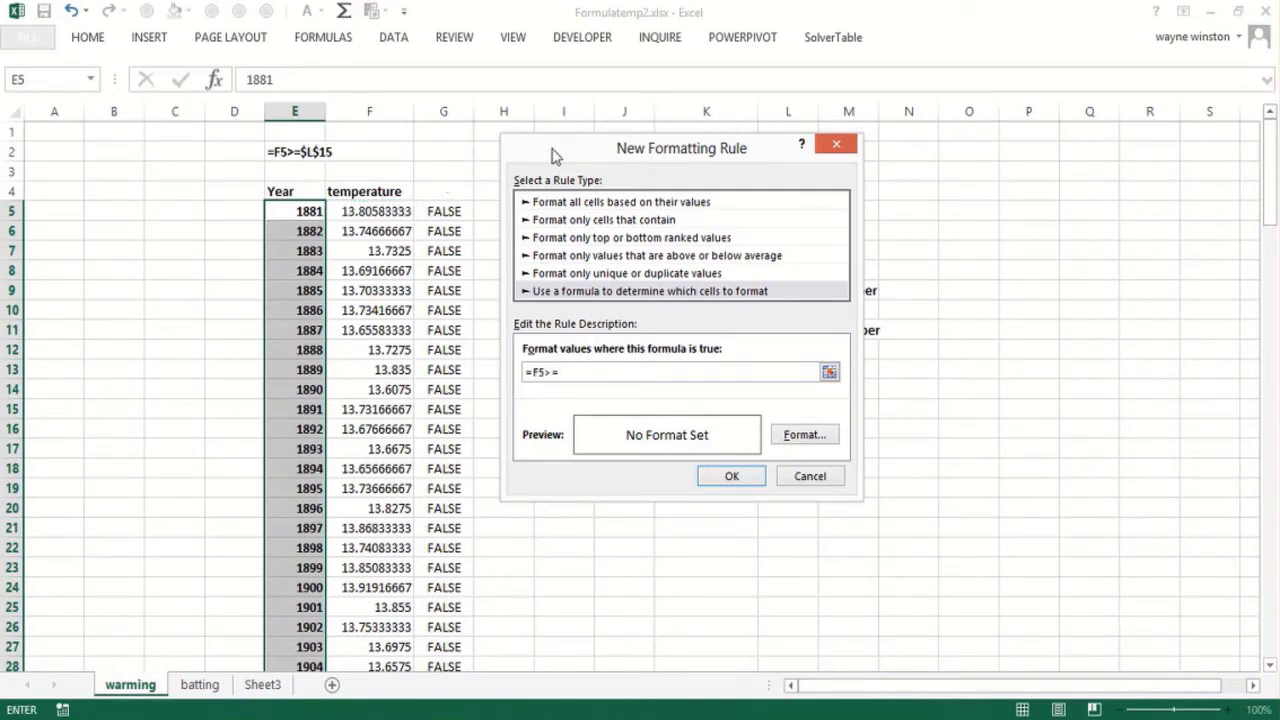
{"action": "left_click_drag", "start_coordinate": [555, 154], "coordinate": [938, 199]}
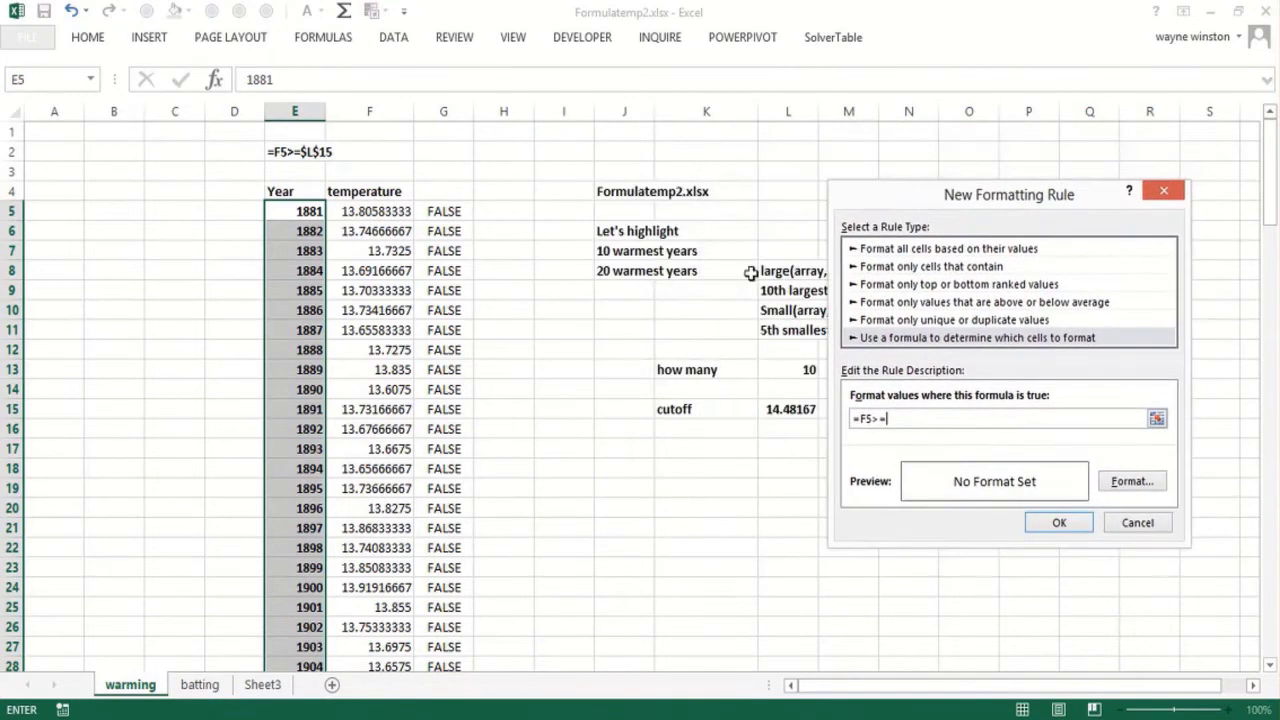
{"action": "left_click", "coordinate": [770, 408]}
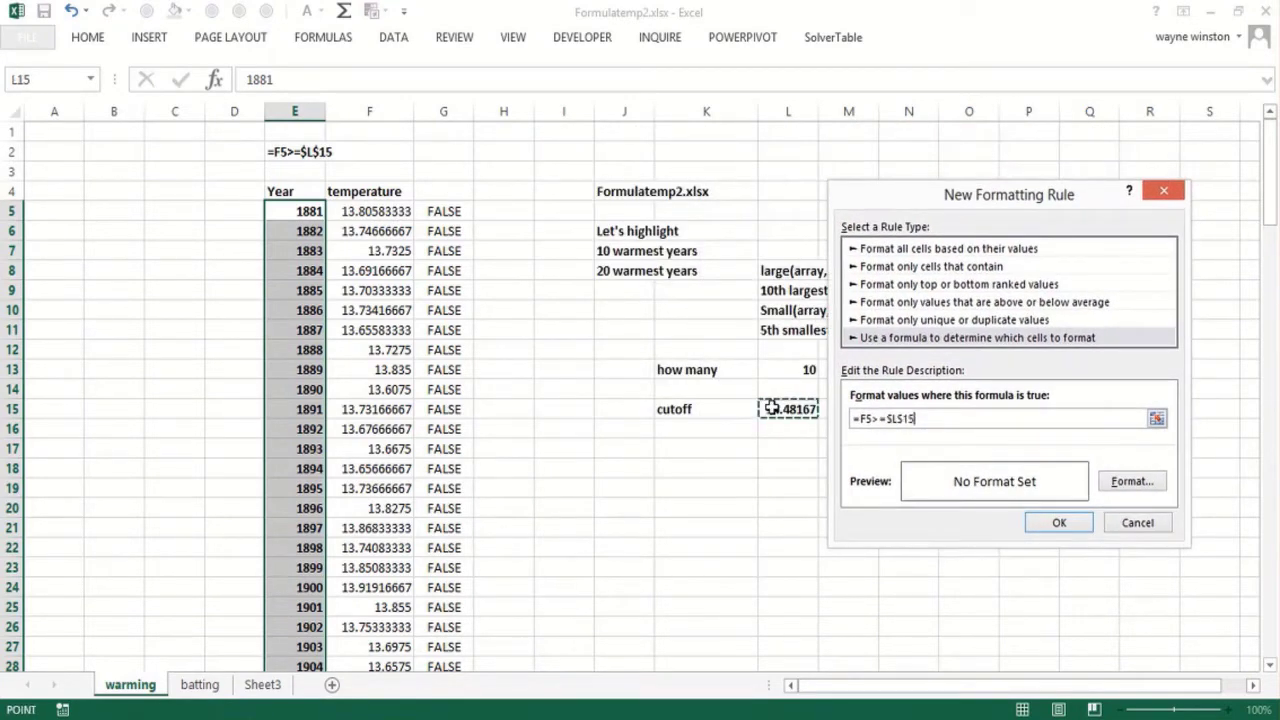
- Give the rule a yellow fill and apply it to the selected years
{"action": "left_click", "coordinate": [1125, 481]}
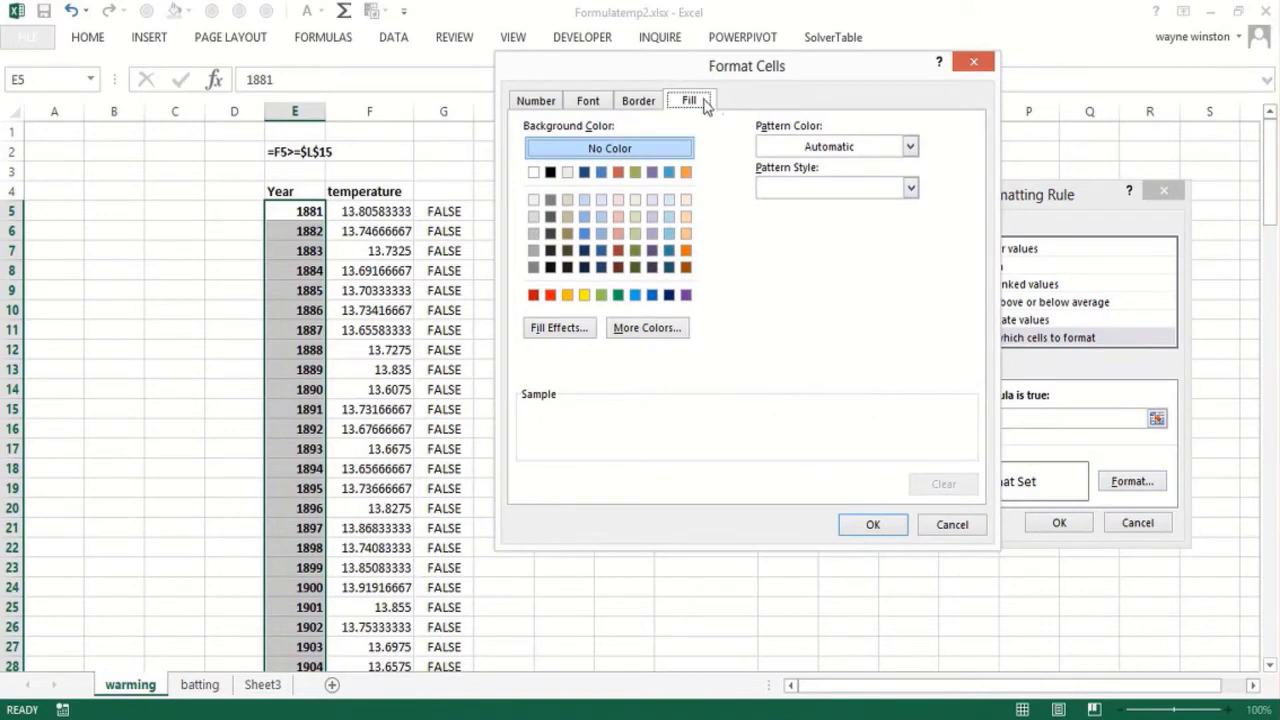
{"action": "left_click", "coordinate": [584, 294]}
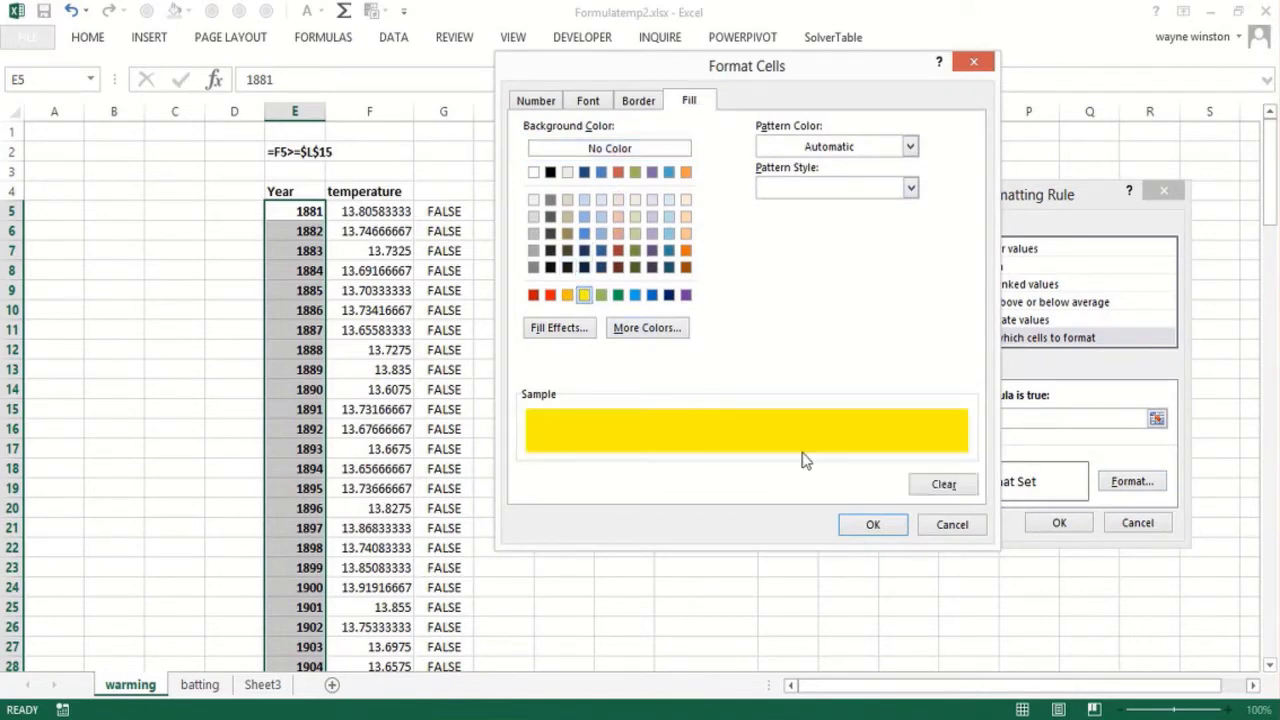
{"action": "left_click", "coordinate": [873, 525]}
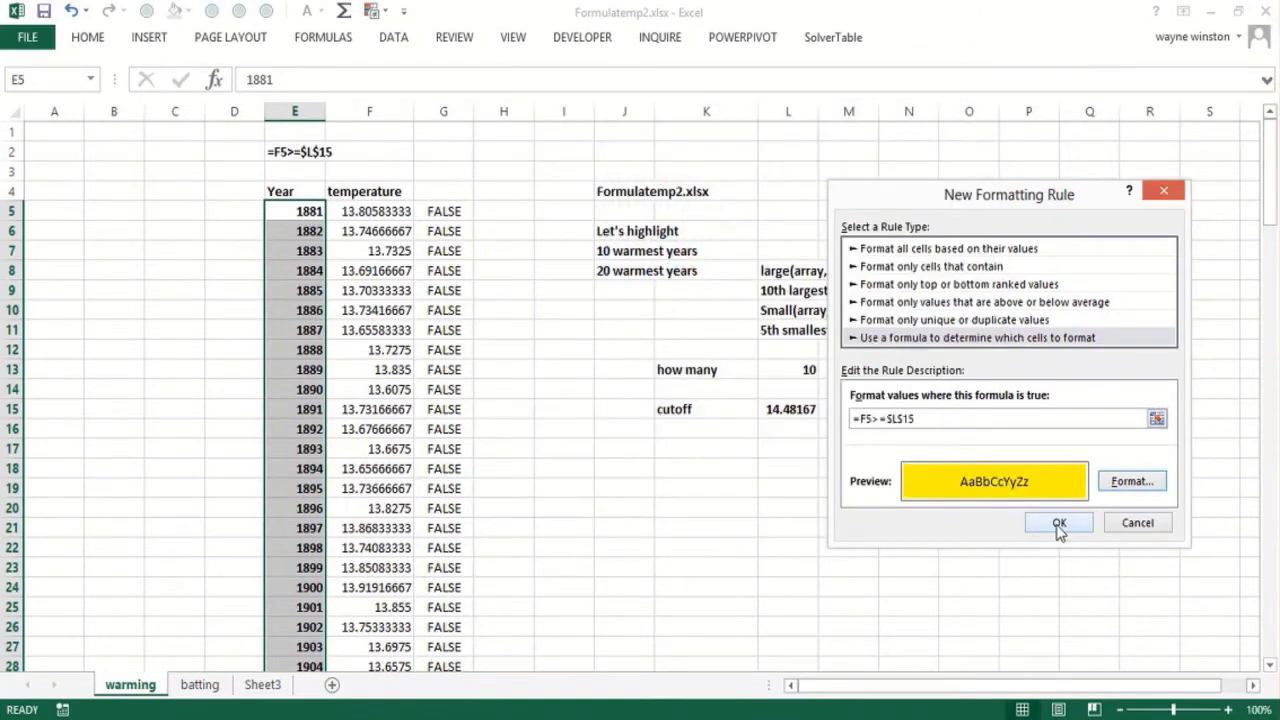
{"action": "left_click", "coordinate": [1059, 524]}
- Examine which years are highlighted throughout the year column down to 2011
{"action": "left_click", "coordinate": [500, 514]}
{"action": "key", "text": "Page_Down"}
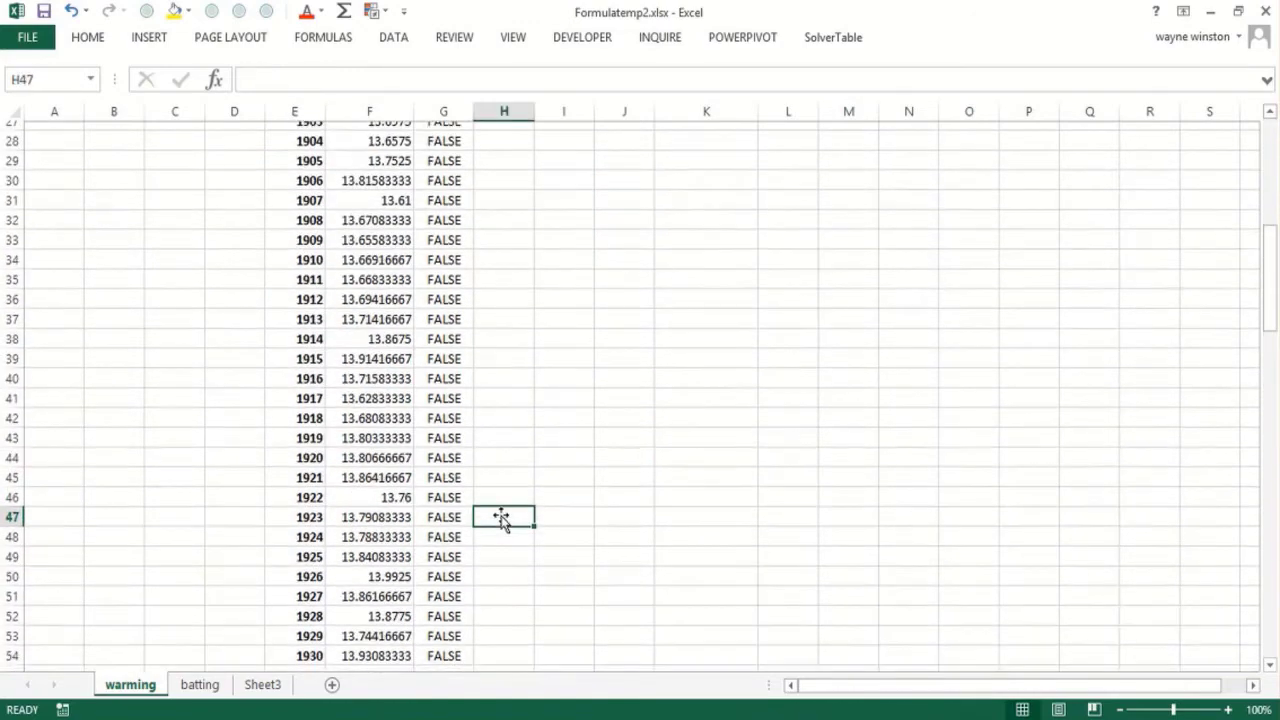
{"action": "key", "text": "Page_Down"}
{"action": "key", "text": "Page_Down"}
{"action": "key", "text": "Page_Down"}
{"action": "key", "text": "Page_Up"}
{"action": "key", "text": "Page_Up"}
{"action": "key", "text": "Page_Up"}
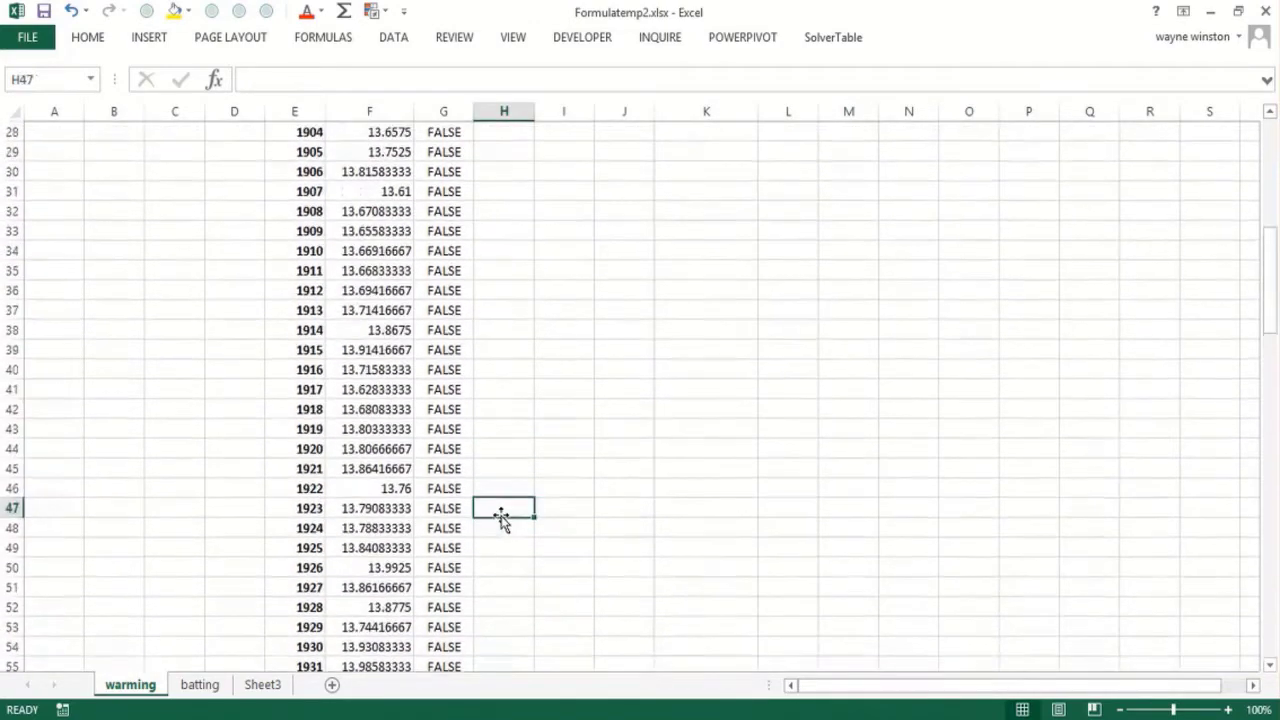
{"action": "key", "text": "Page_Up"}
- Set the how many value in L13 to 20
{"action": "left_click", "coordinate": [800, 366]}
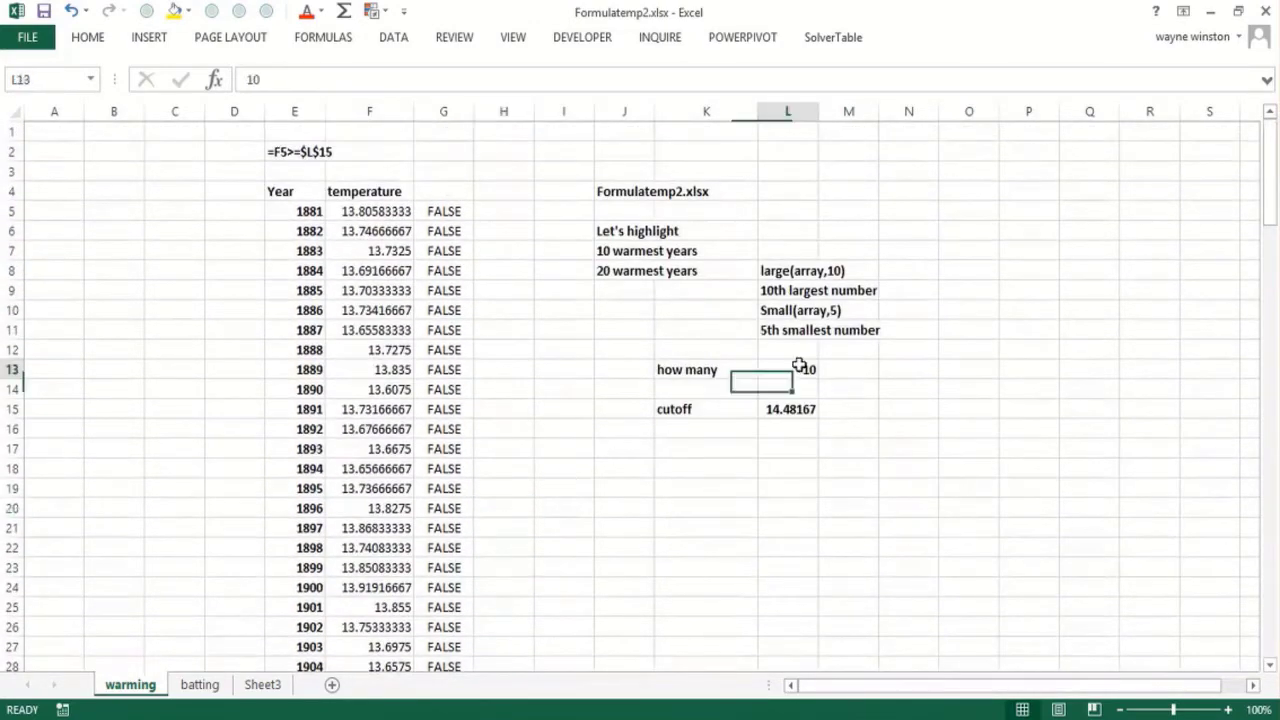
{"action": "type", "text": "2"}
{"action": "key", "text": "Return"}
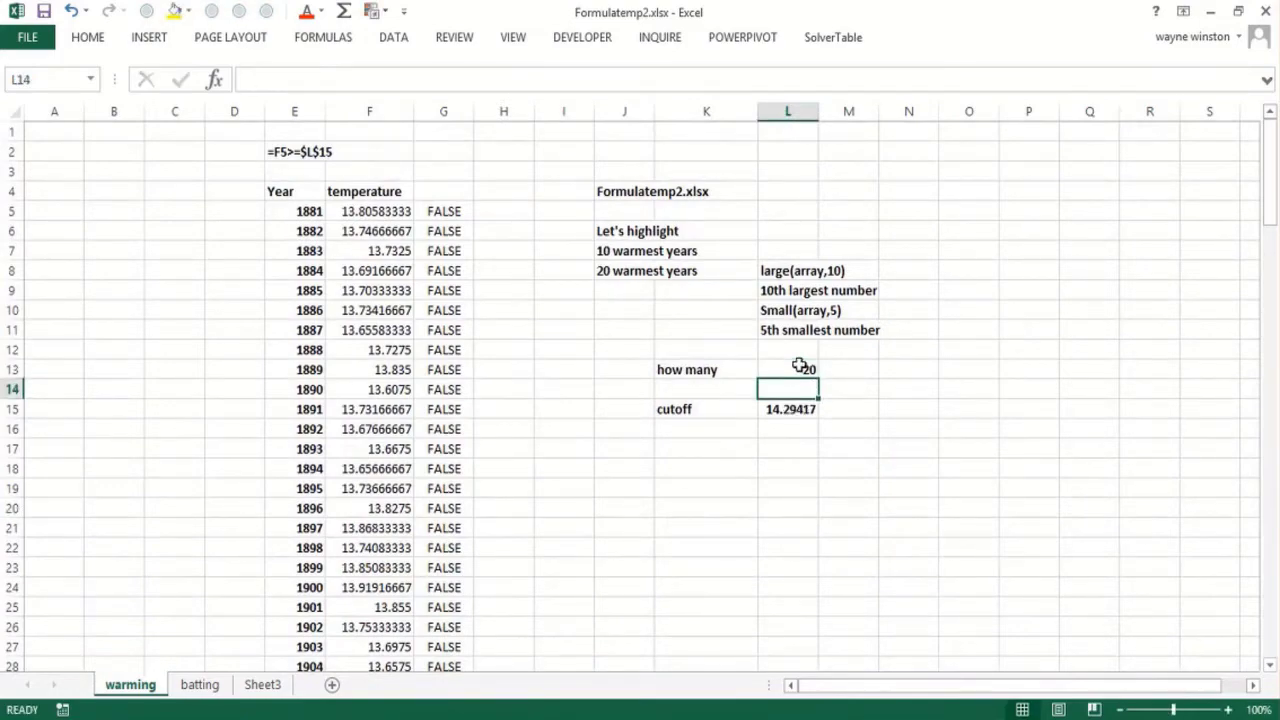
- Examine the highlighted years and the TRUE and FALSE results beside them for the 20 warmest years
{"action": "key", "text": "Page_Down"}
{"action": "key", "text": "Page_Down"}
{"action": "key", "text": "Page_Down"}
{"action": "key", "text": "Page_Down"}
{"action": "key", "text": "Page_Down"}
{"action": "key", "text": "Page_Up"}
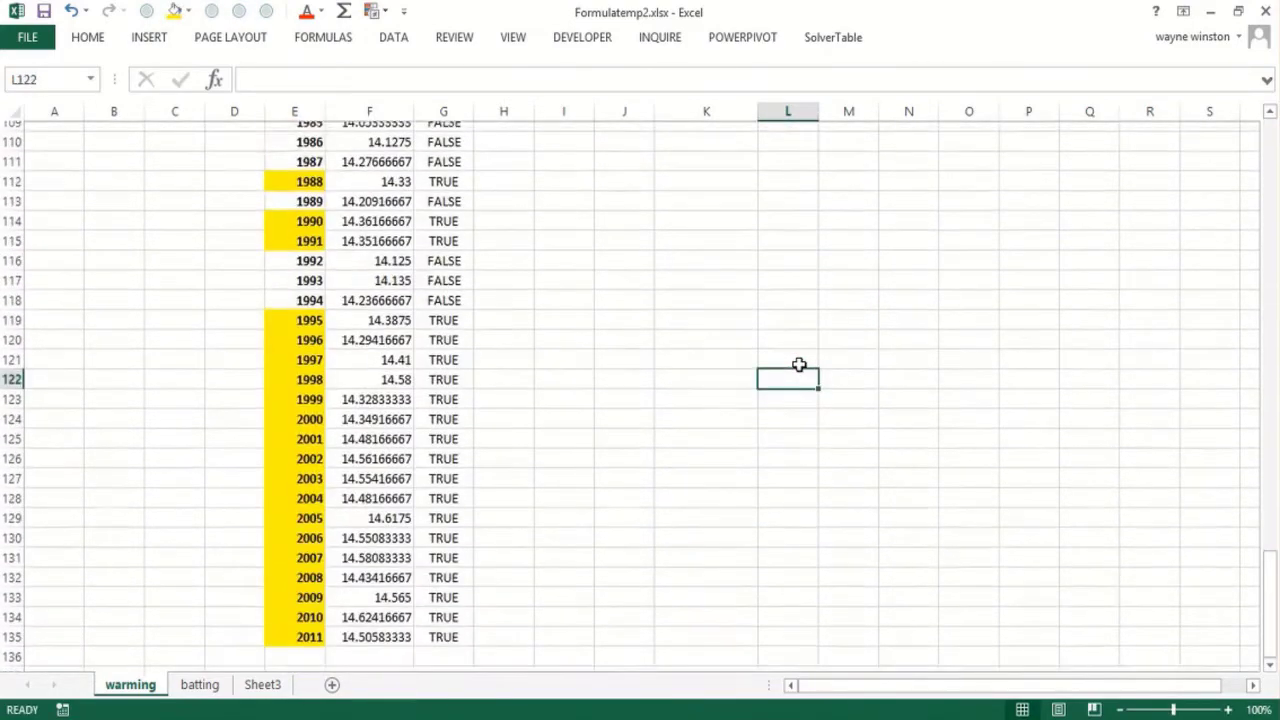
{"action": "key", "text": "Page_Up"}
{"action": "key", "text": "Page_Down"}
{"action": "key", "text": "Page_Up"}
{"action": "key", "text": "Page_Up"}
{"action": "key", "text": "Page_Up"}
{"action": "key", "text": "Page_Up"}
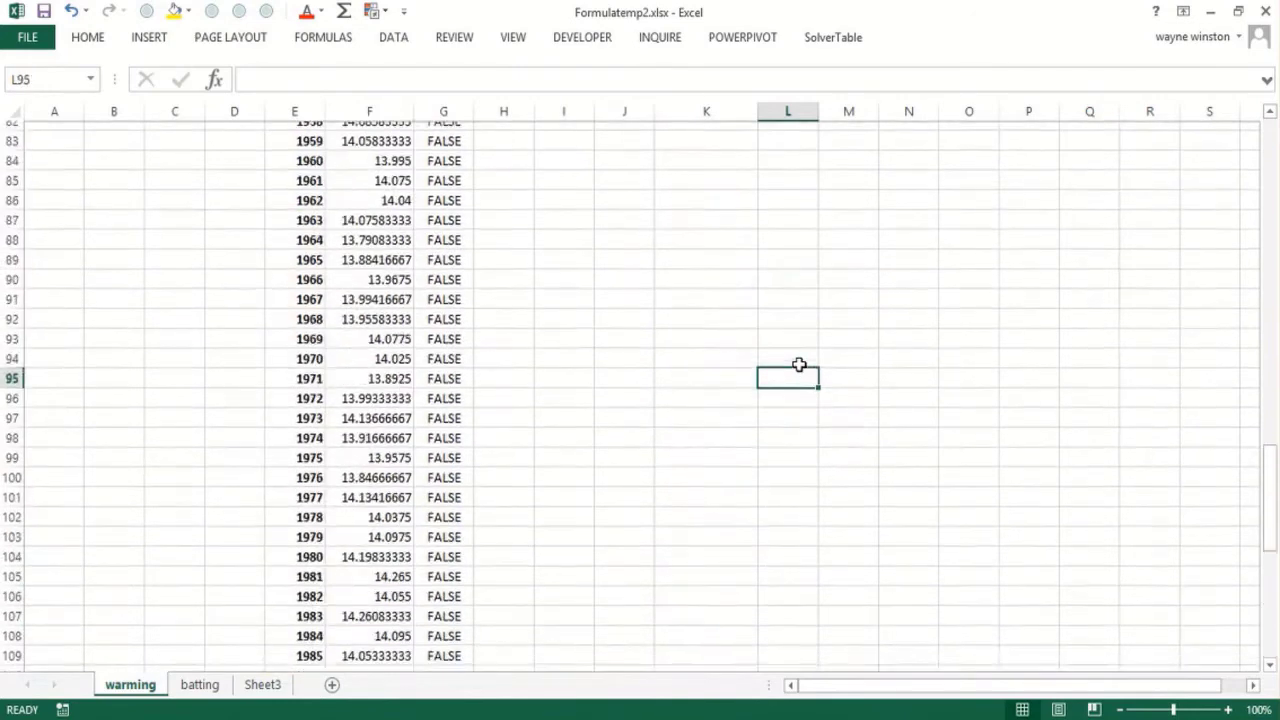
{"action": "left_click", "coordinate": [707, 515]}
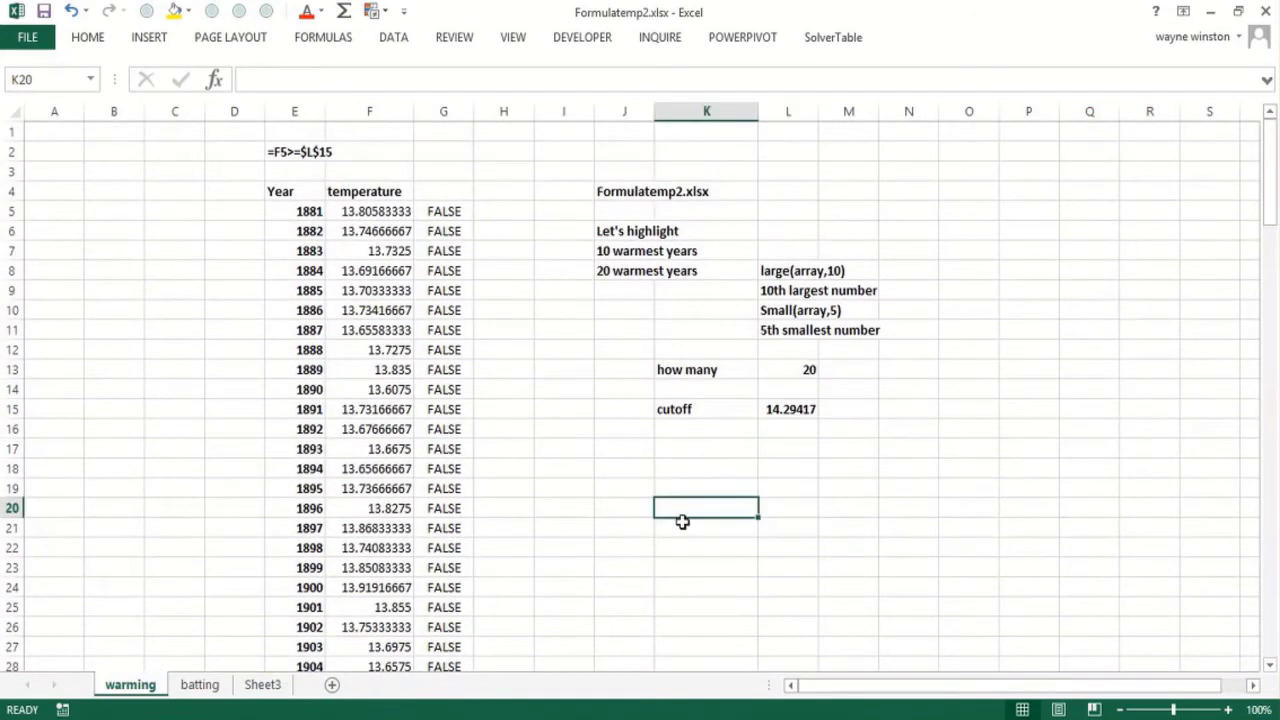
- Make all cells on the batting sheet bold
{"action": "left_click", "coordinate": [199, 685]}
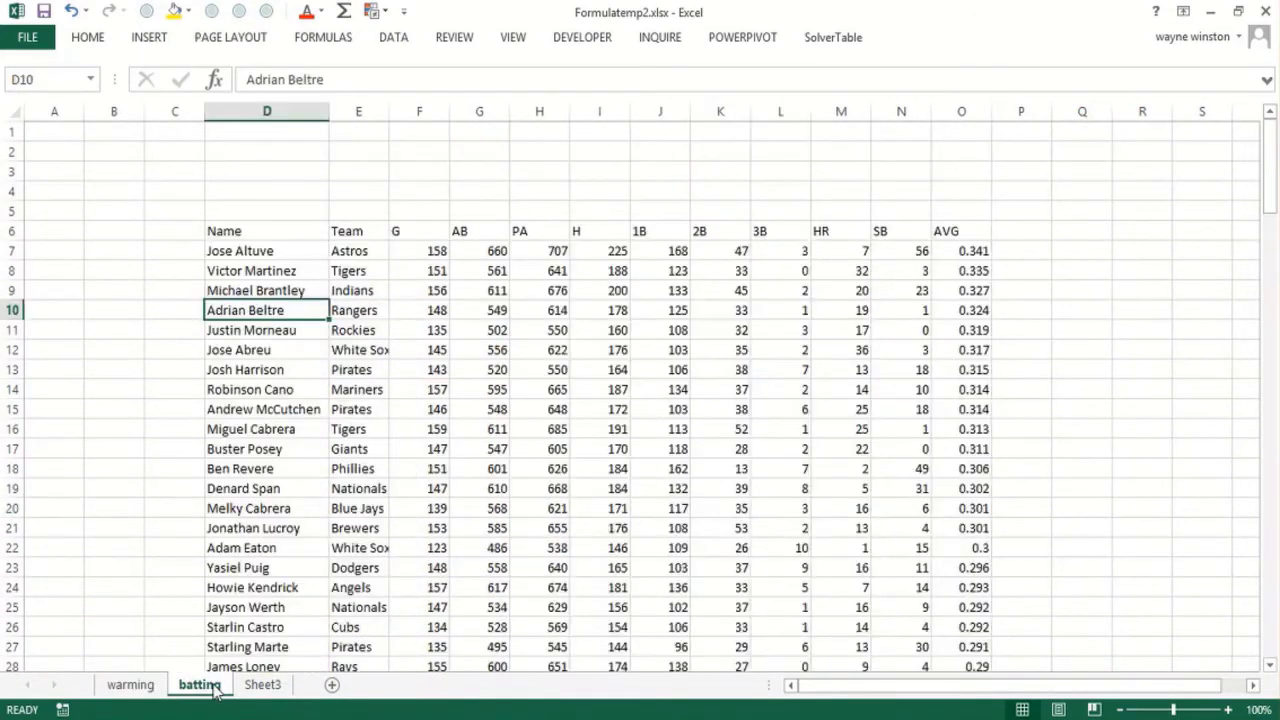
{"action": "left_click", "coordinate": [16, 104]}
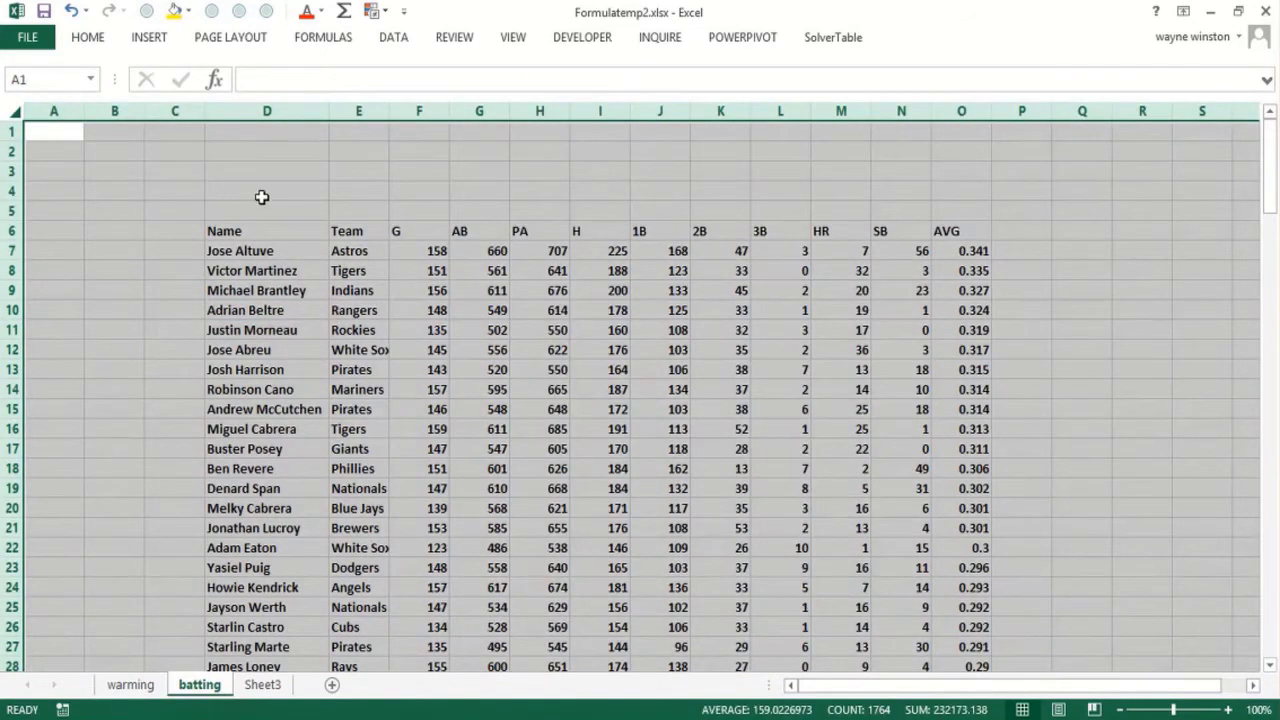
{"action": "left_click", "coordinate": [261, 197]}
{"action": "left_click", "coordinate": [334, 249]}
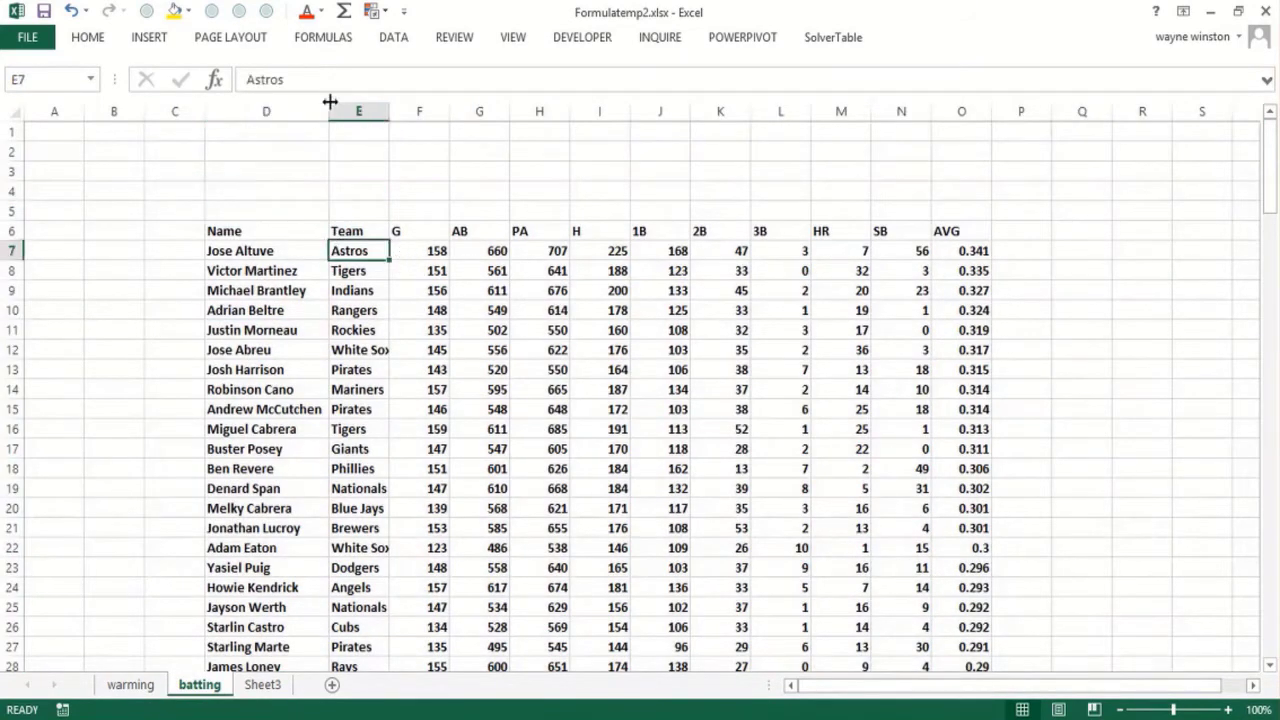
- Enter the title "2014 MLB Hitting stats" in E2
{"action": "left_click", "coordinate": [349, 144]}
{"action": "type", "text": "2014"}
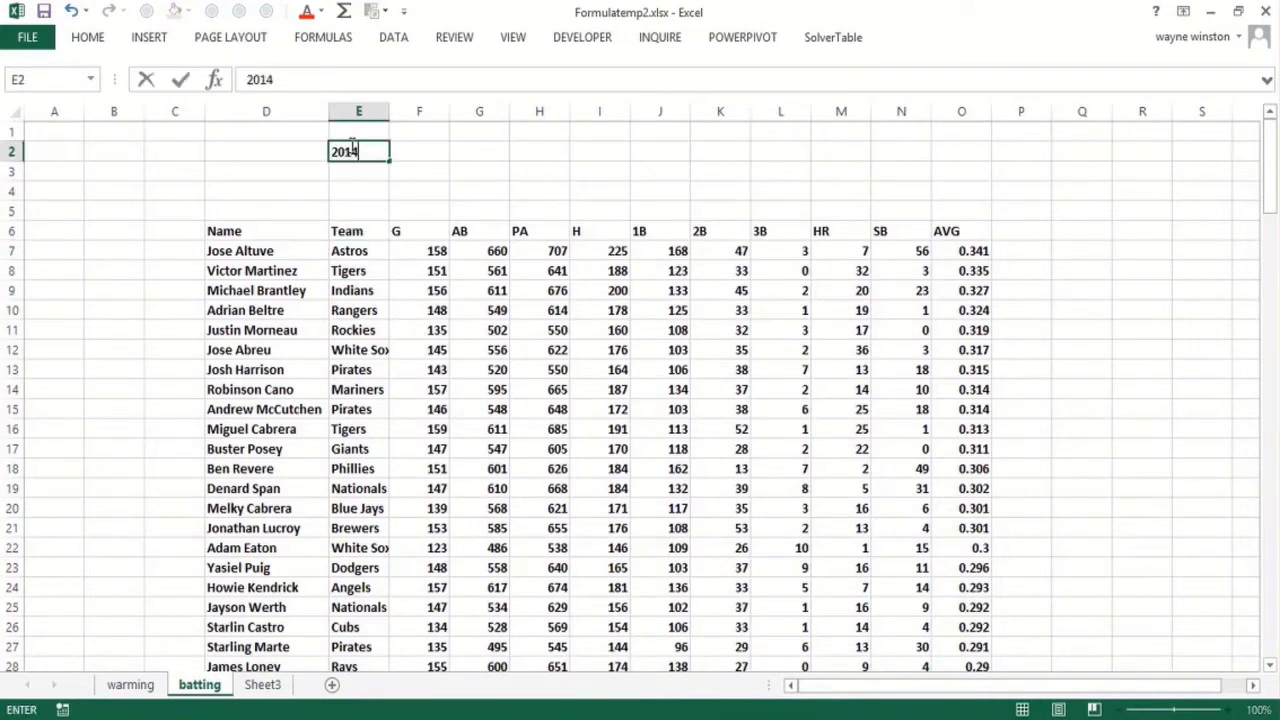
{"action": "type", "text": " ML"}
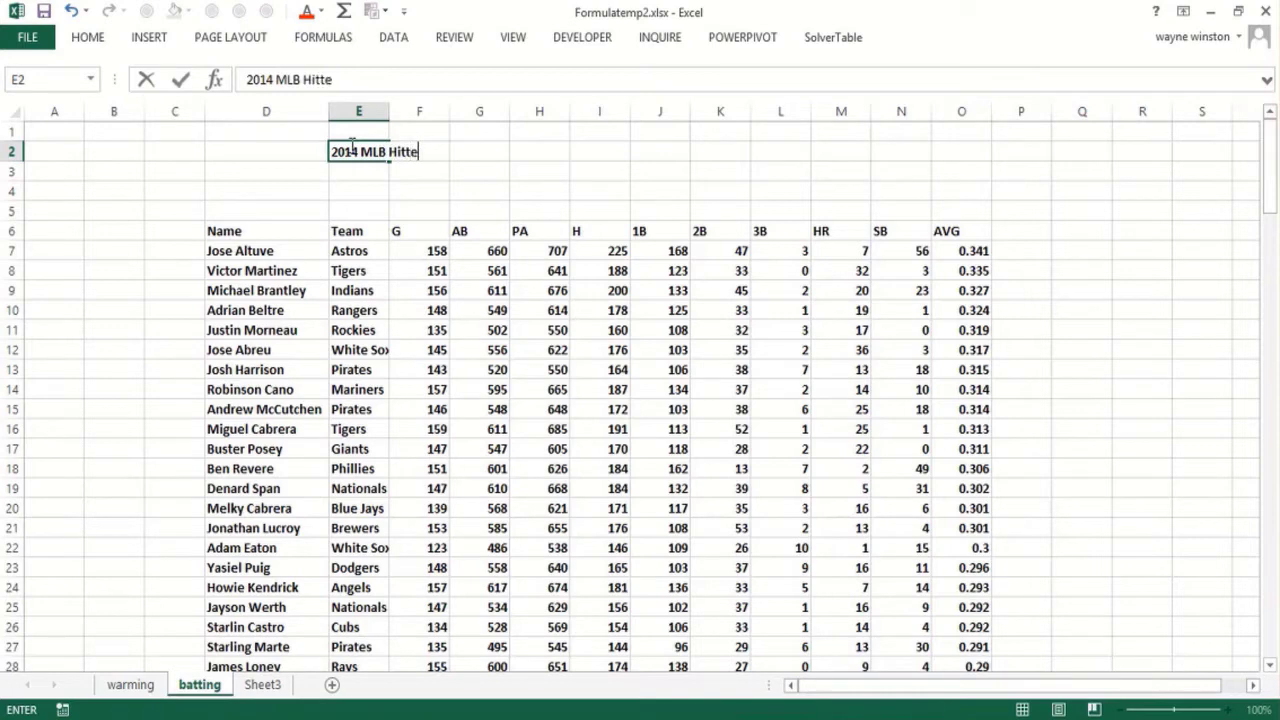
{"action": "type", "text": "B Hitting"}
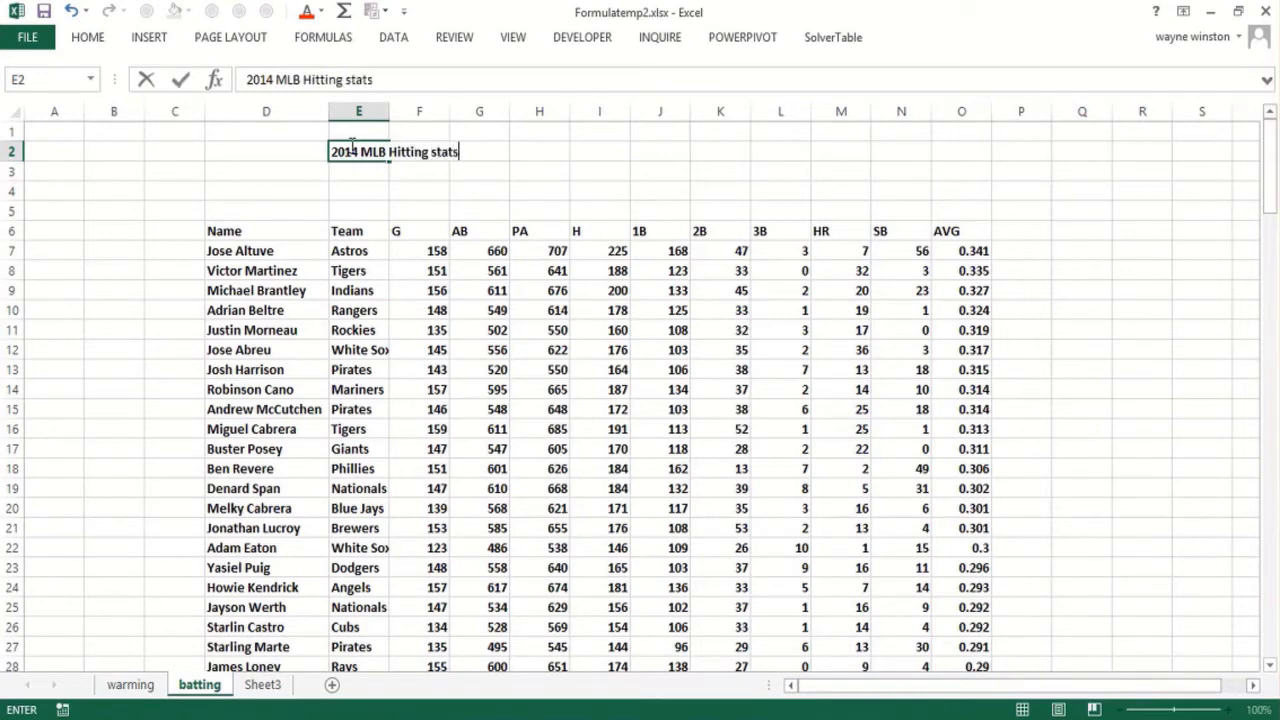
{"action": "type", "text": " stats"}
{"action": "key", "text": "Return"}
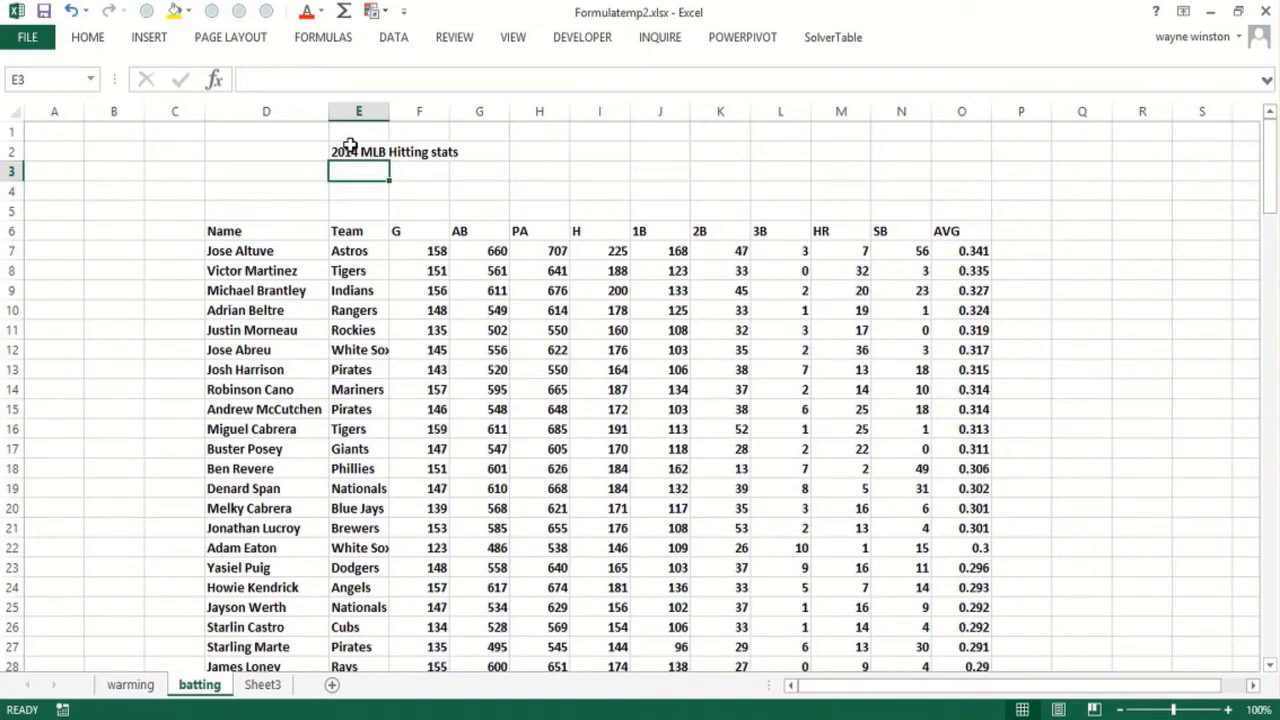
- Enter the criterion heading AVG in H2 with the threshold .280 below it in H3
{"action": "key", "text": "Right"}
{"action": "key", "text": "Right"}
{"action": "key", "text": "Right"}
{"action": "key", "text": "Up"}
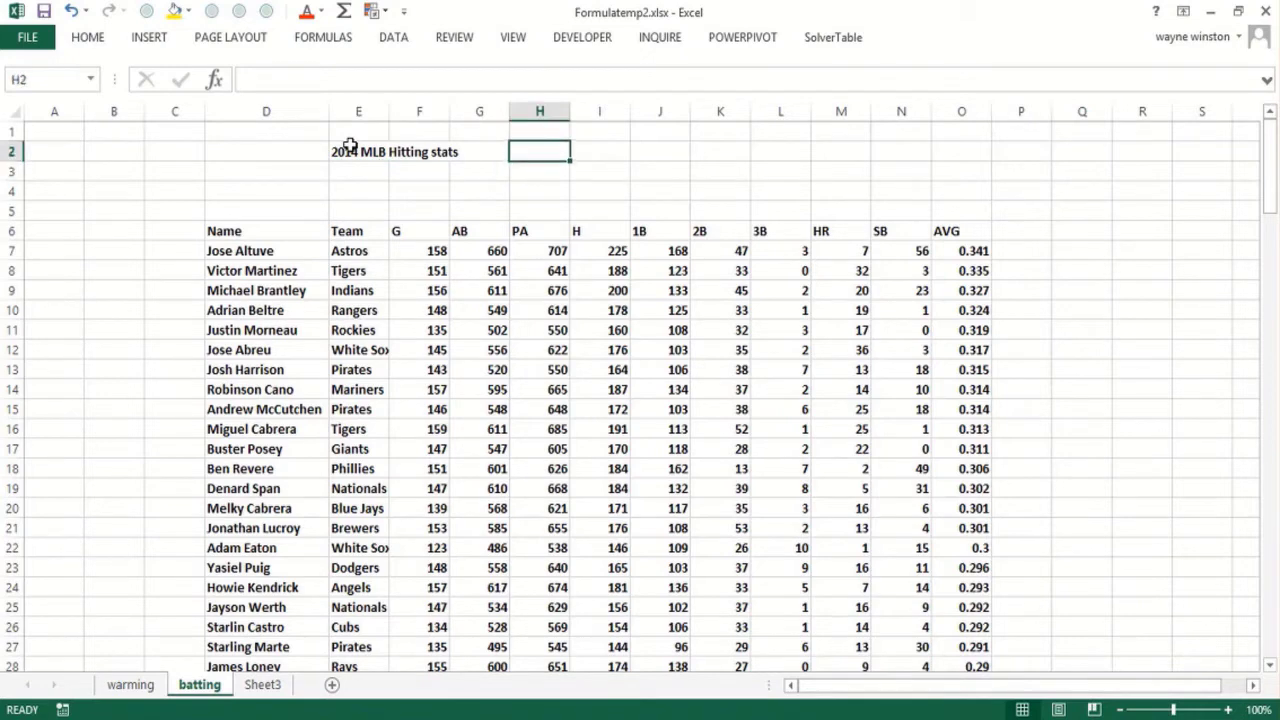
{"action": "type", "text": "AVG"}
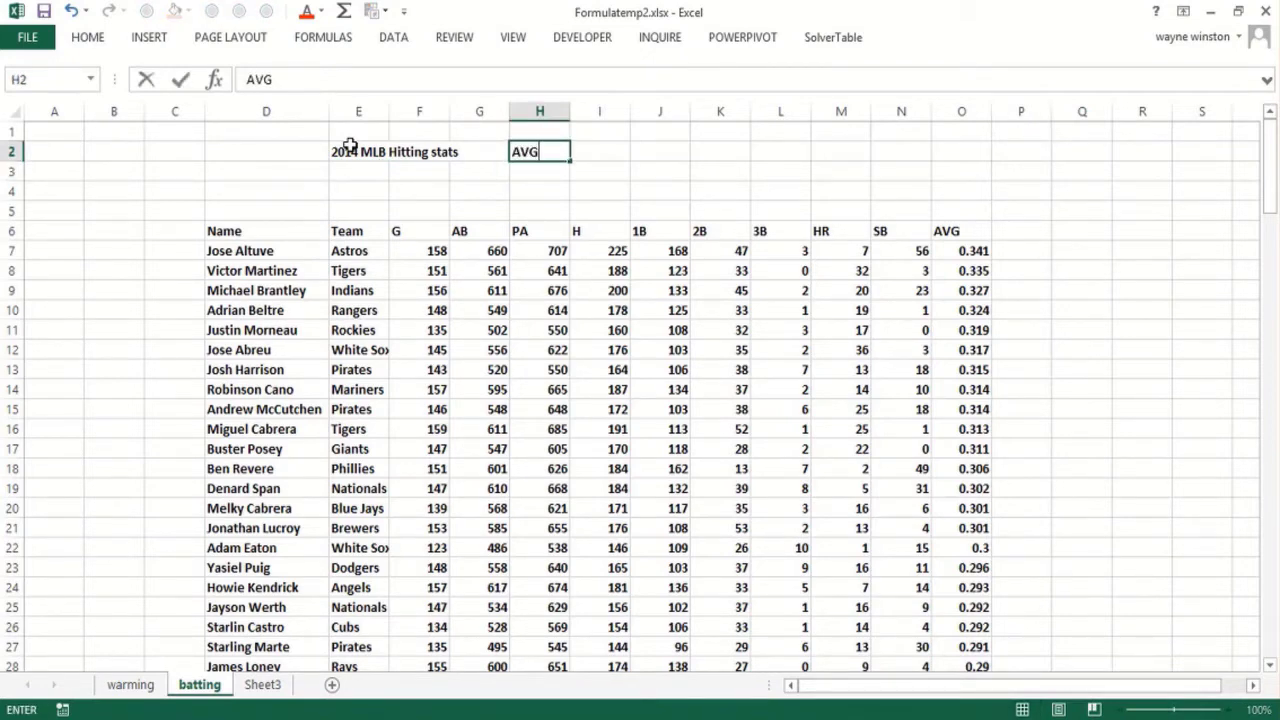
{"action": "key", "text": "Return"}
{"action": "type", "text": ".2"}
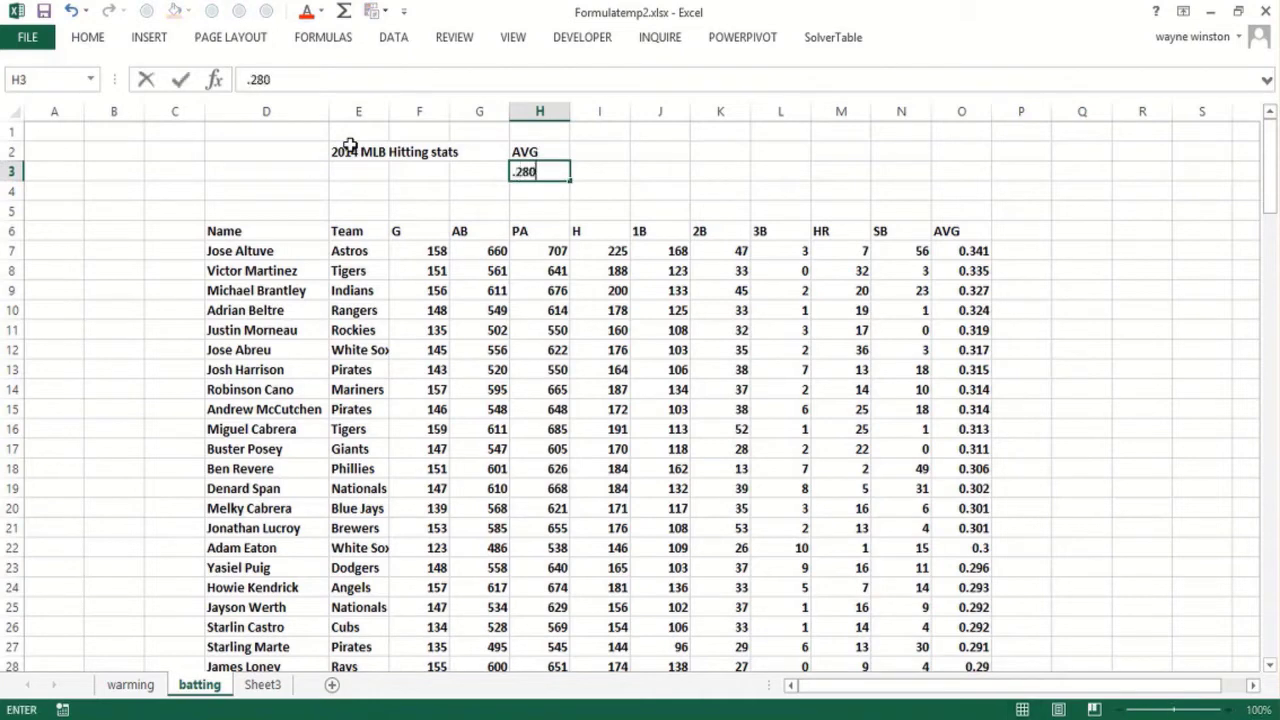
{"action": "type", "text": "80"}
{"action": "key", "text": "ctrl+Return"}
- Enter the criterion heading HR in I2 with the threshold 20 below it in I3
{"action": "key", "text": "Right"}
{"action": "key", "text": "Up"}
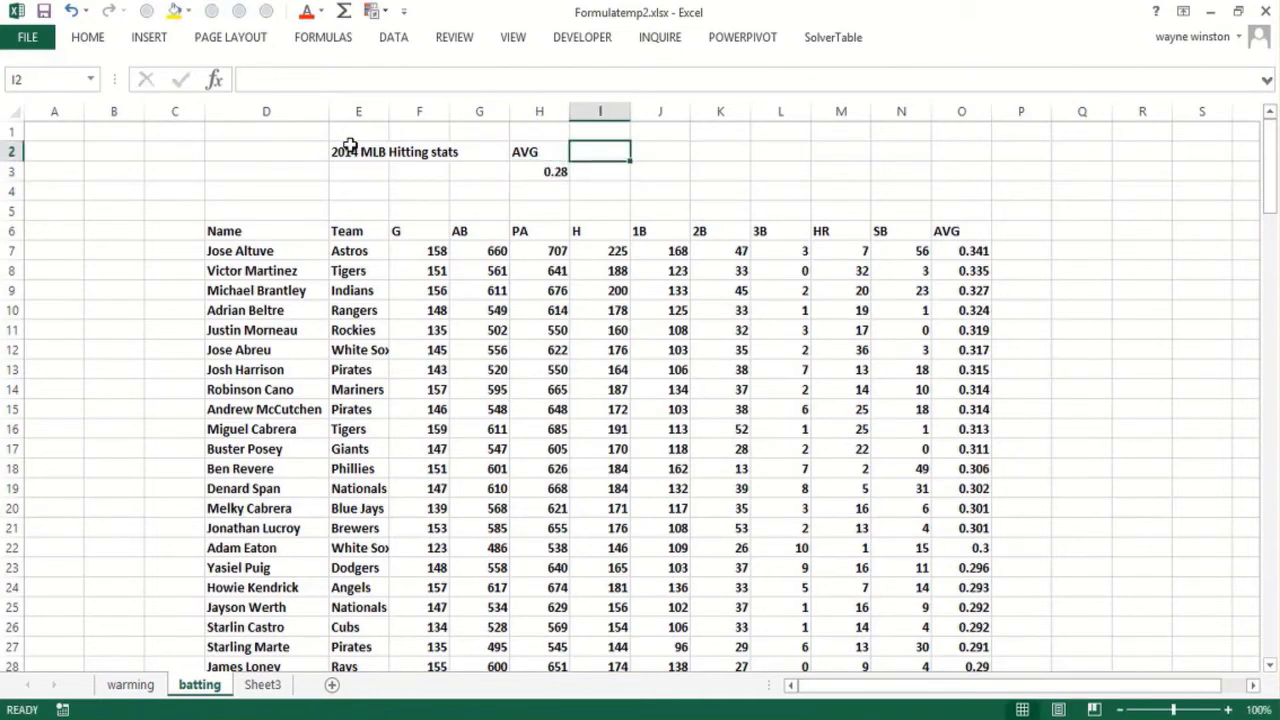
{"action": "type", "text": "HR"}
{"action": "key", "text": "Return"}
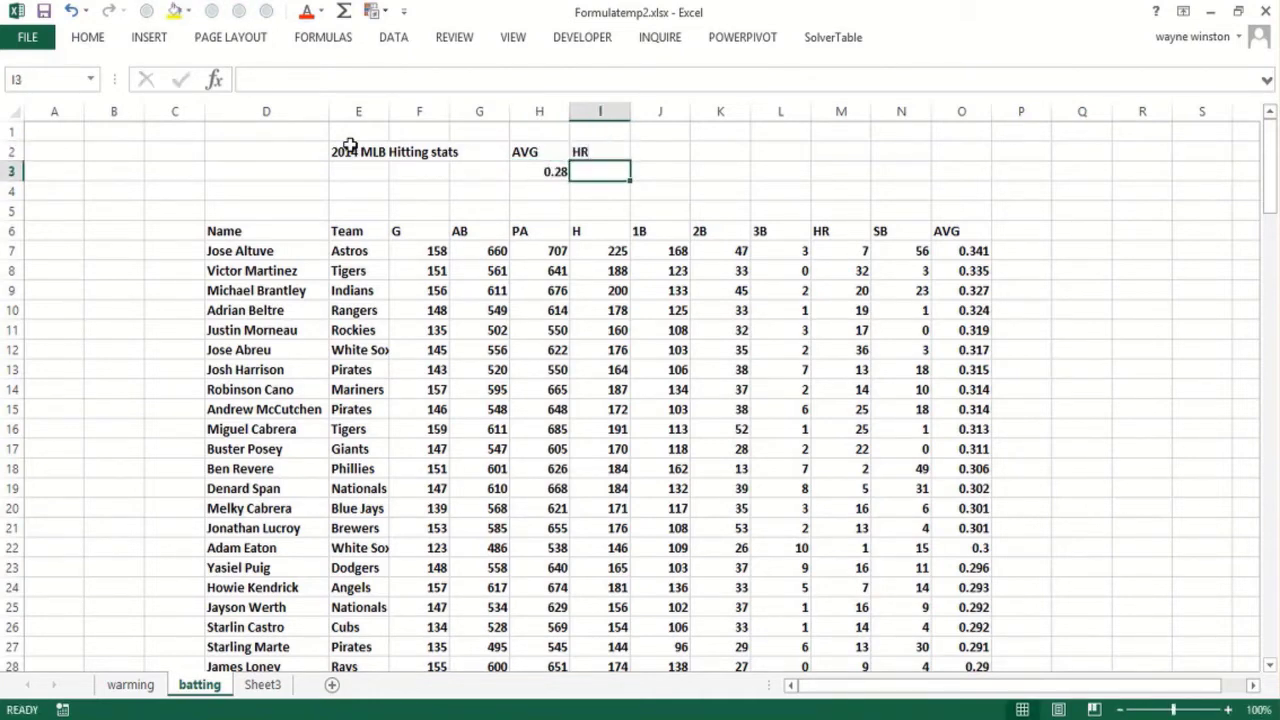
{"action": "type", "text": "20"}
- Enter the criterion heading SB in J2 with the threshold 10 below it in J3
{"action": "key", "text": "Right"}
{"action": "key", "text": "Up"}
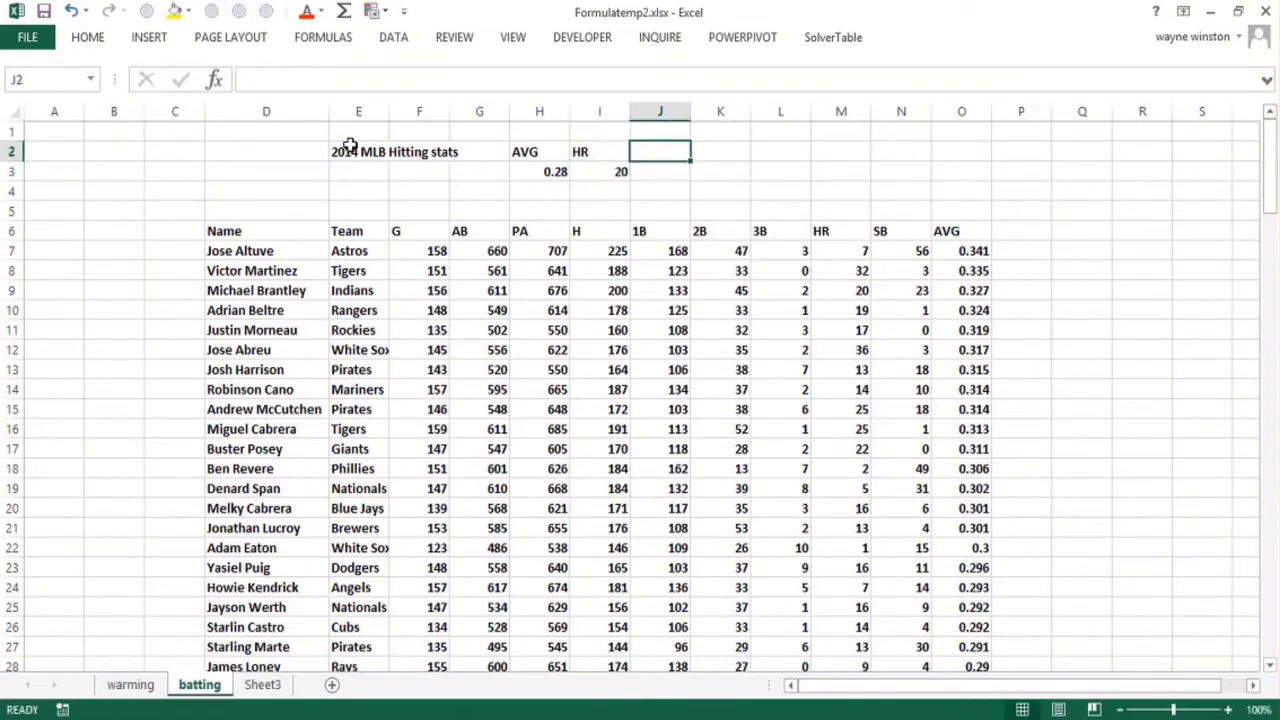
{"action": "type", "text": "SB"}
{"action": "key", "text": "Return"}
{"action": "type", "text": "10"}
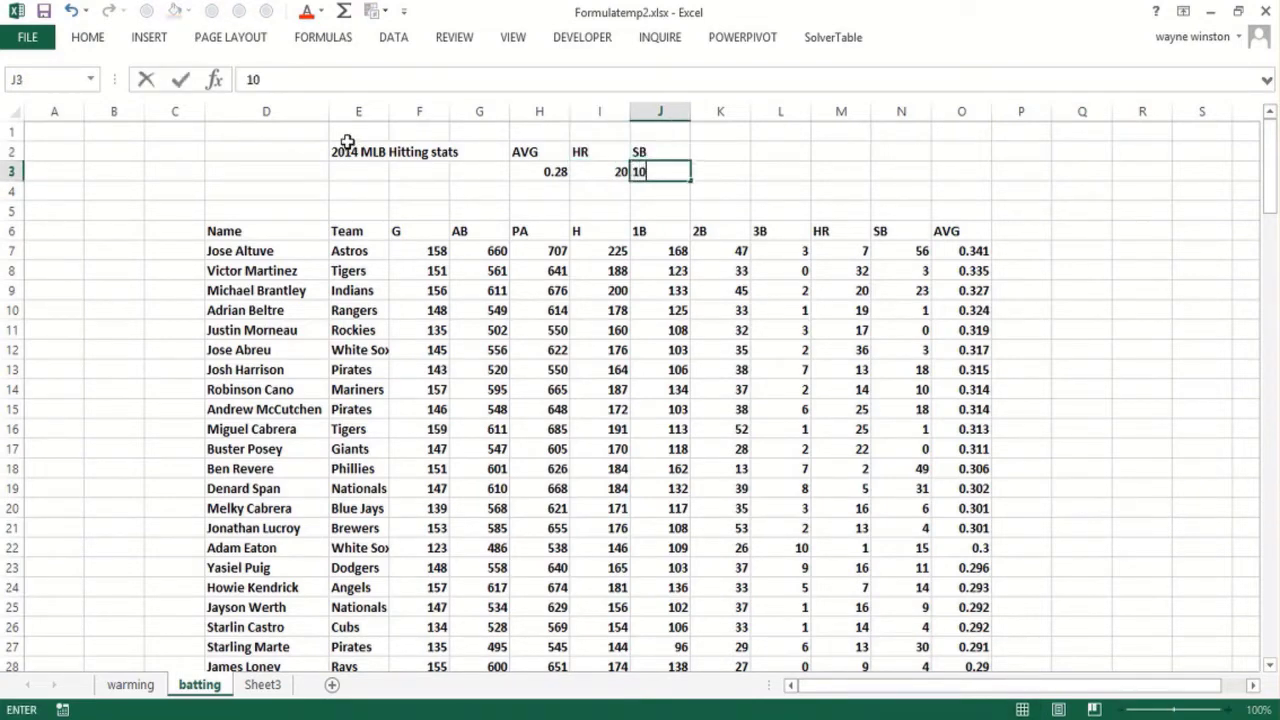
{"action": "key", "text": "Return"}
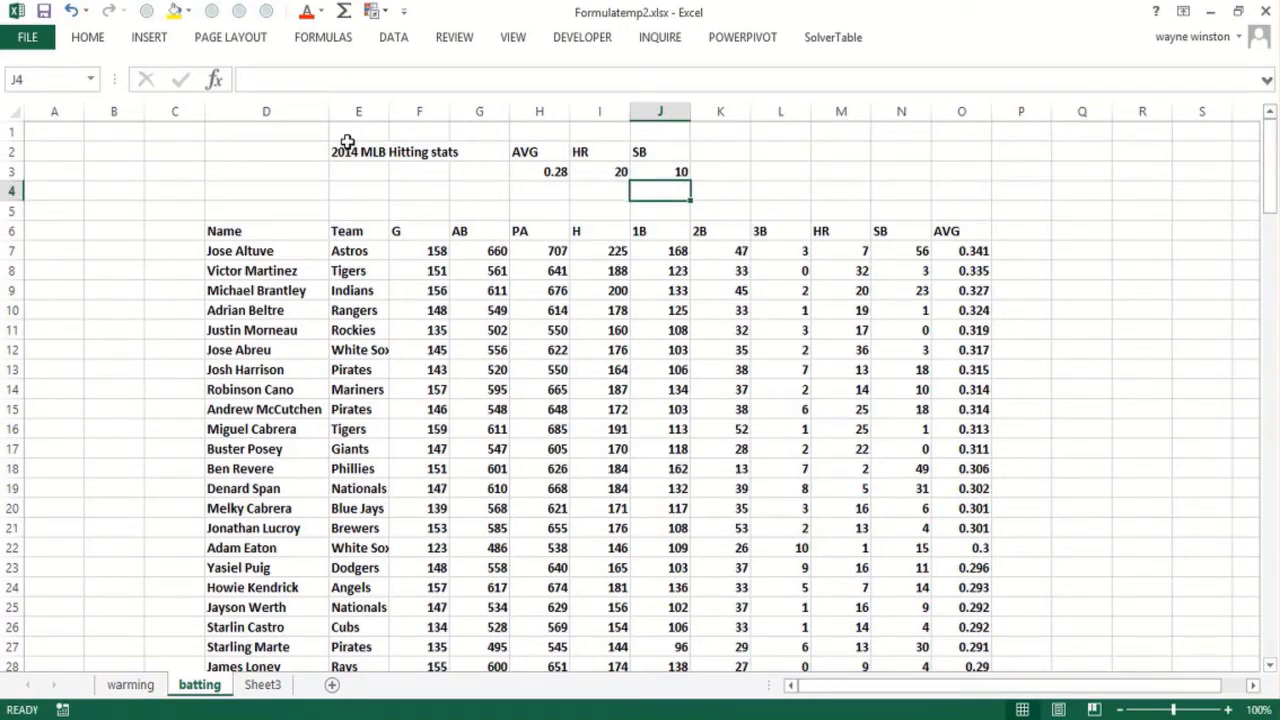
{"action": "key", "text": "Down"}
{"action": "key", "text": "Down"}
{"action": "key", "text": "Down"}
{"action": "key", "text": "Right"}
{"action": "key", "text": "Right"}
{"action": "key", "text": "Right"}
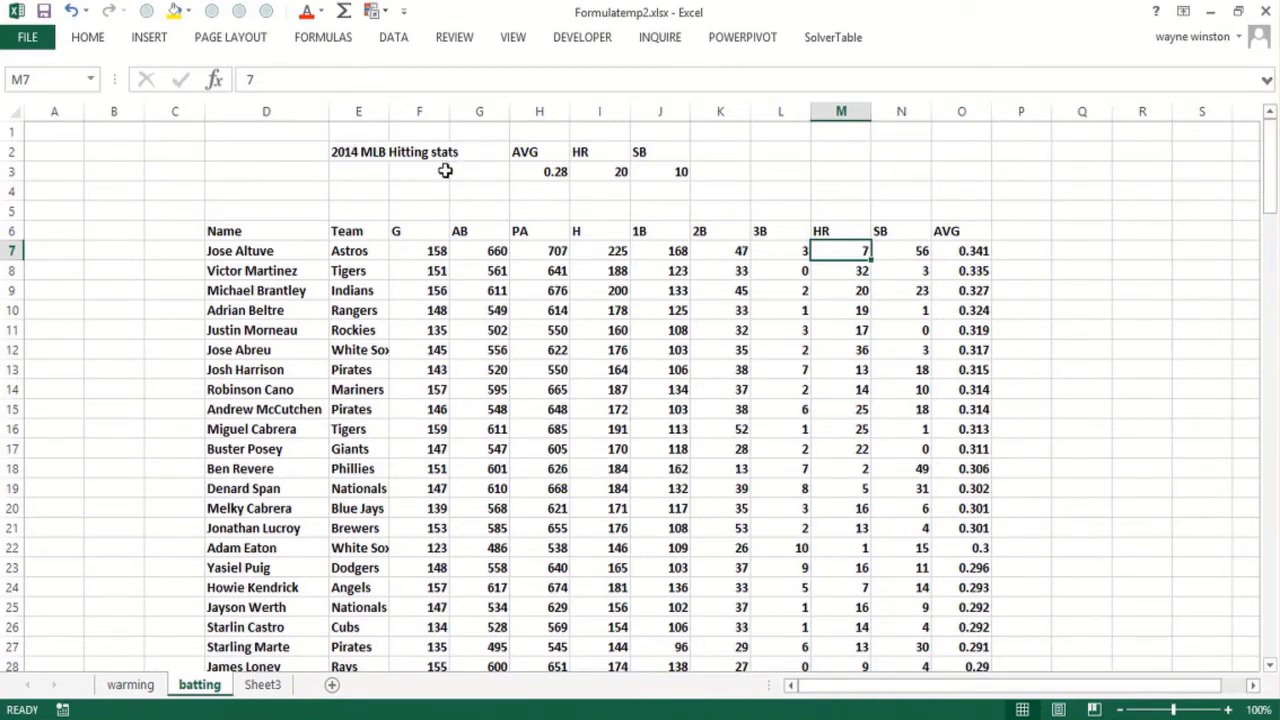
- Color the three threshold values in H3:J3 red
{"action": "left_click_drag", "start_coordinate": [545, 171], "coordinate": [631, 170]}
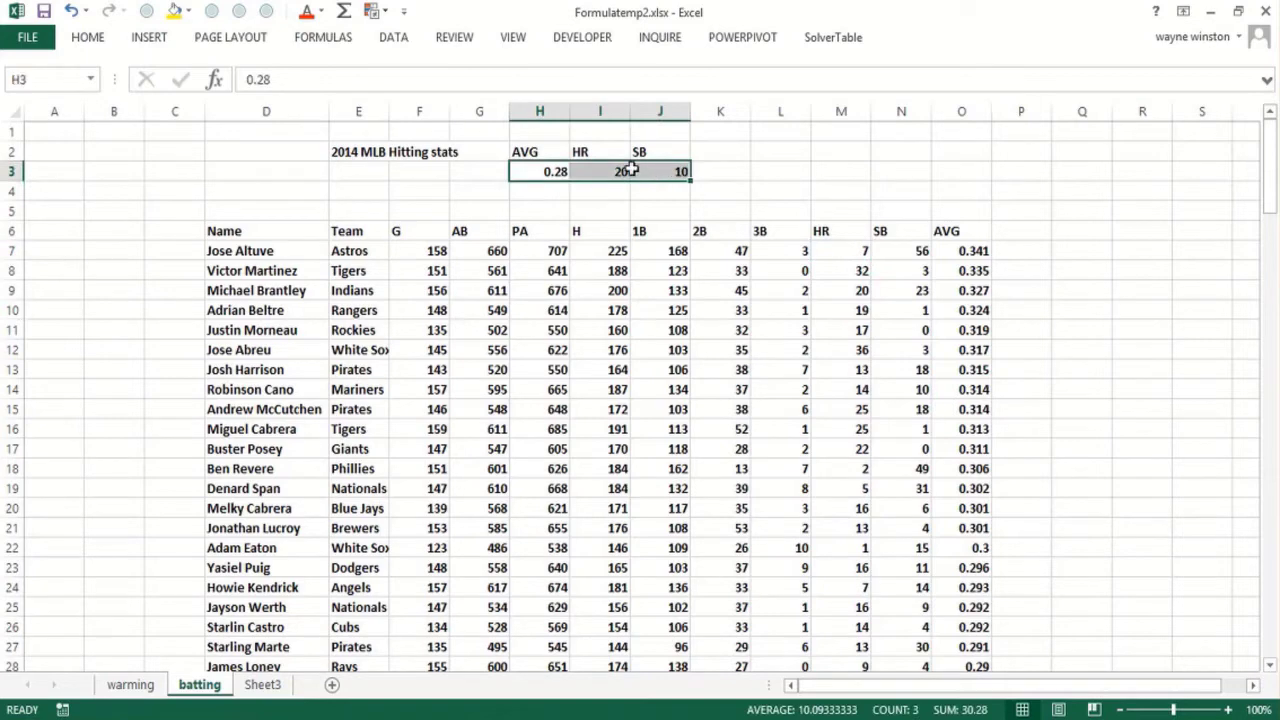
{"action": "left_click", "coordinate": [306, 11]}
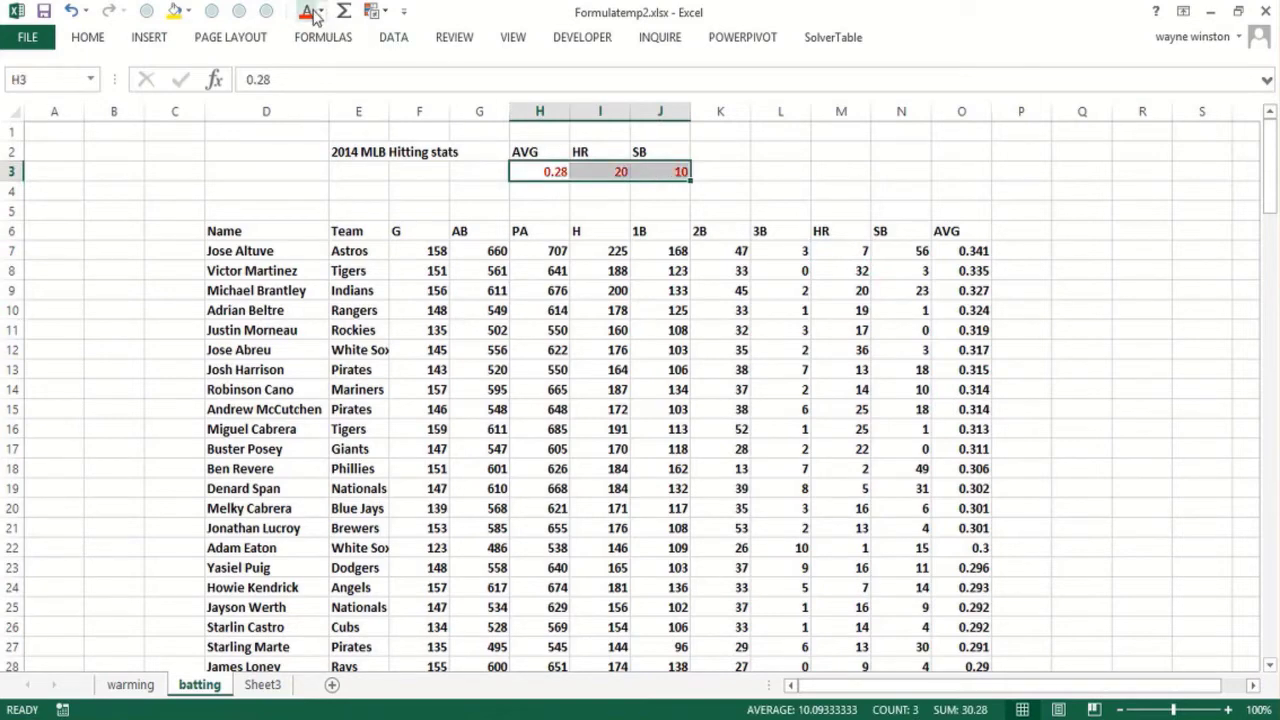
{"action": "left_click", "coordinate": [408, 210]}
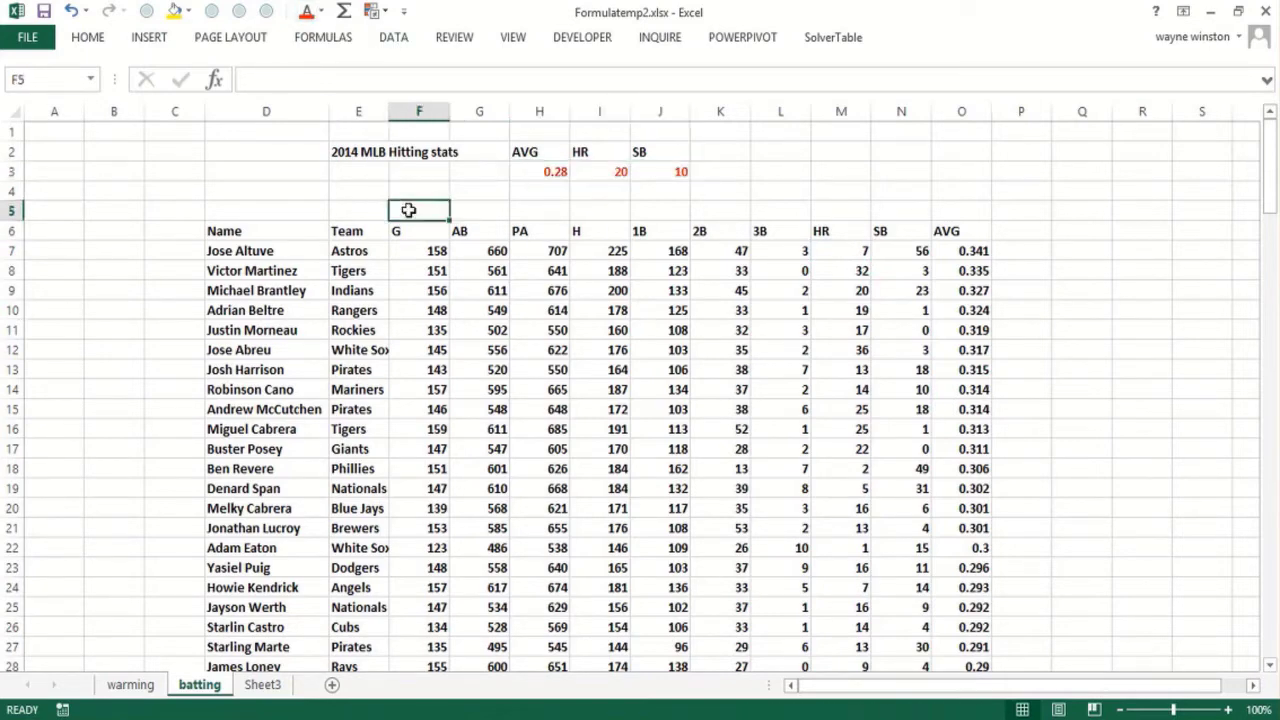
- Start a new conditional formatting rule for the player data D7:O152, using a formula to determine which cells to format
{"action": "left_click", "coordinate": [290, 251]}
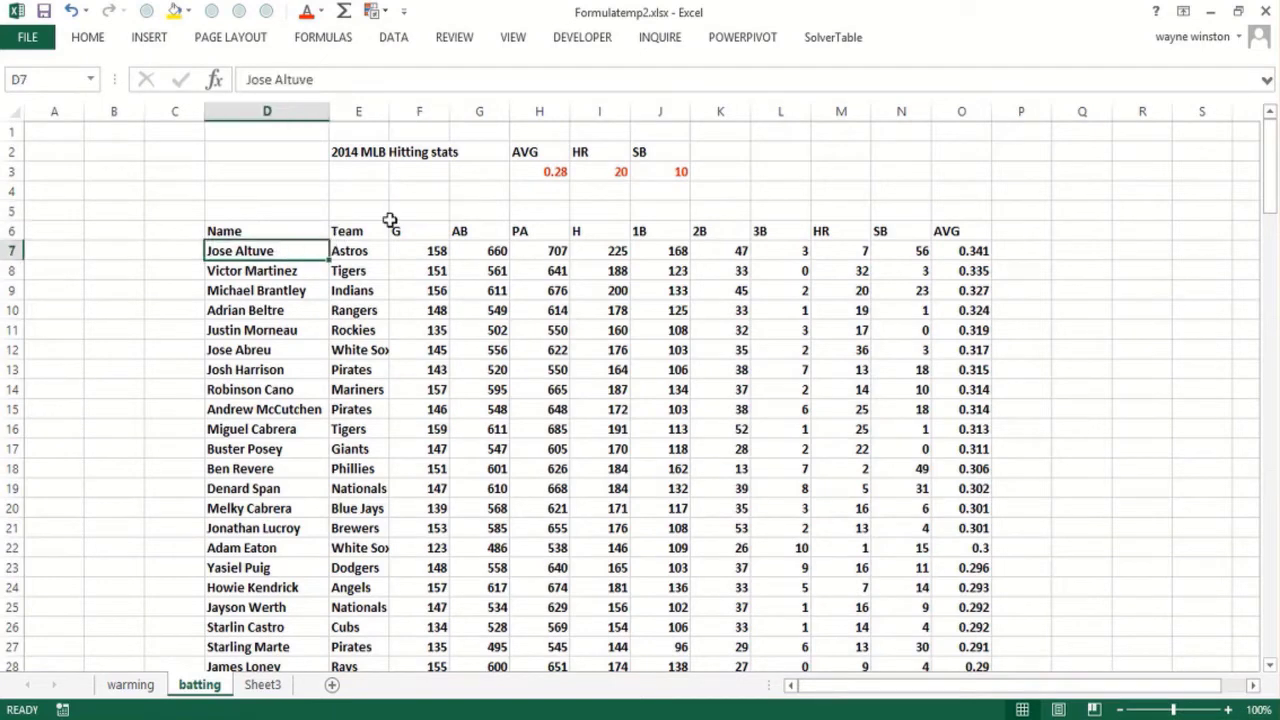
{"action": "left_click", "coordinate": [536, 191]}
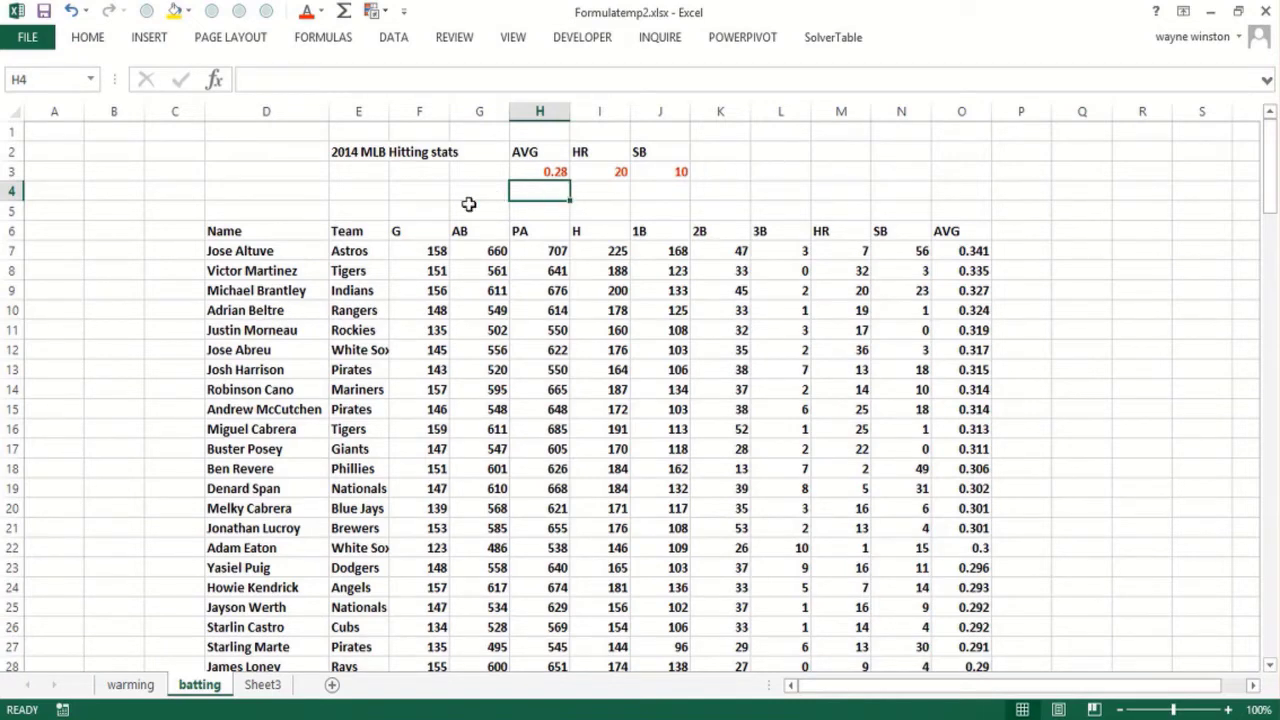
{"action": "left_click", "coordinate": [283, 253]}
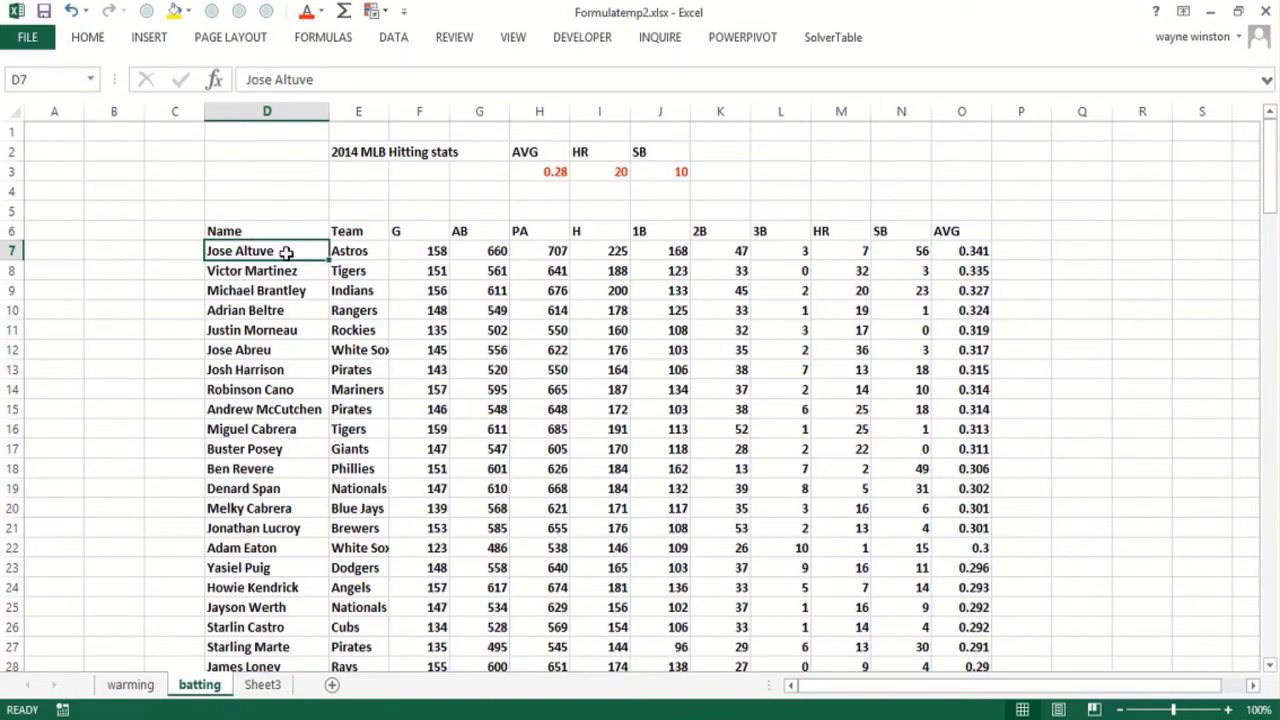
{"action": "key", "text": "ctrl+shift+Right"}
{"action": "key", "text": "ctrl+shift+Down"}
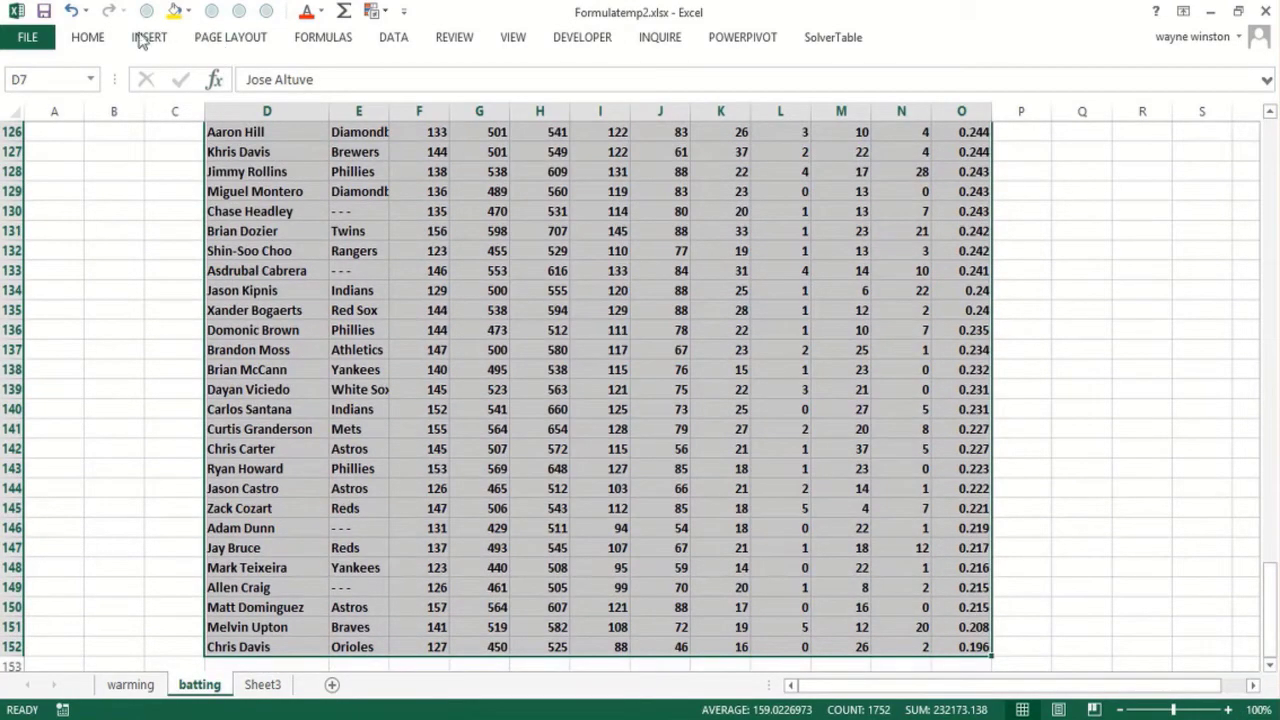
{"action": "left_click", "coordinate": [88, 37]}
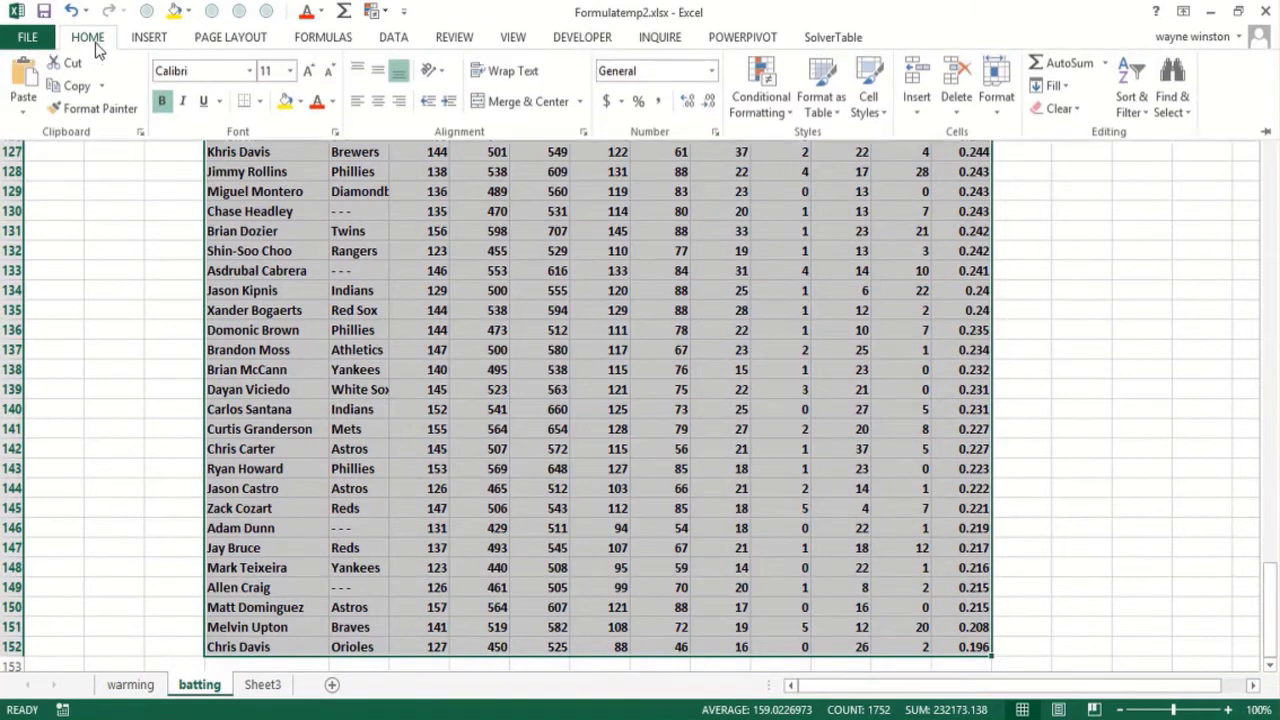
{"action": "left_click", "coordinate": [740, 100]}
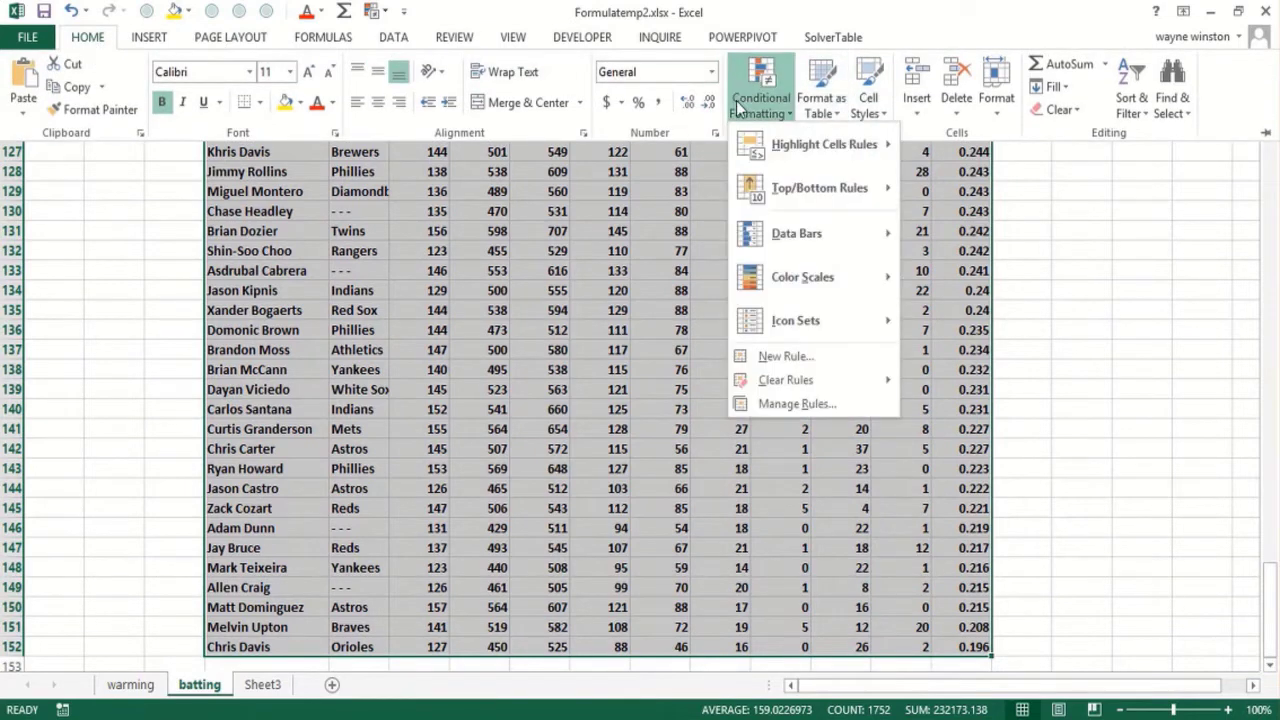
{"action": "left_click", "coordinate": [753, 357]}
{"action": "left_click", "coordinate": [785, 316]}
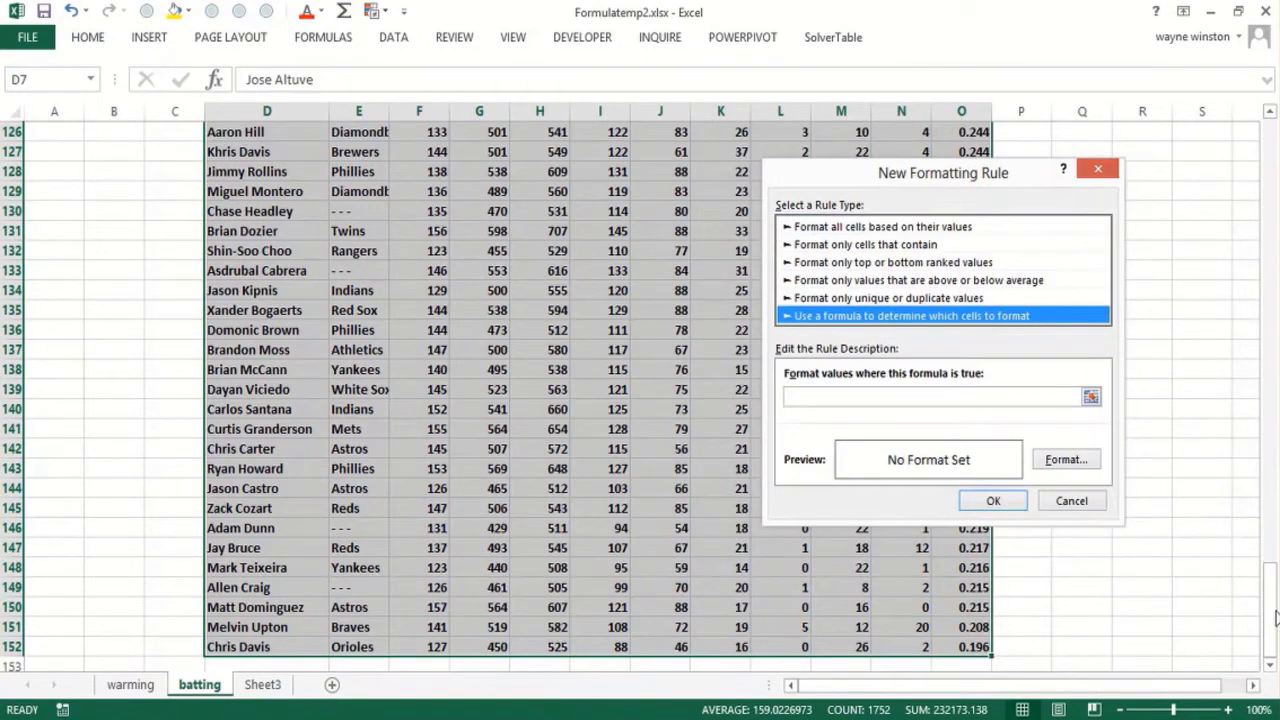
- Begin the rule formula with the AVG condition =AND($O7=$H$3, keeping only the column of O7 absolute
{"action": "left_click", "coordinate": [841, 399]}
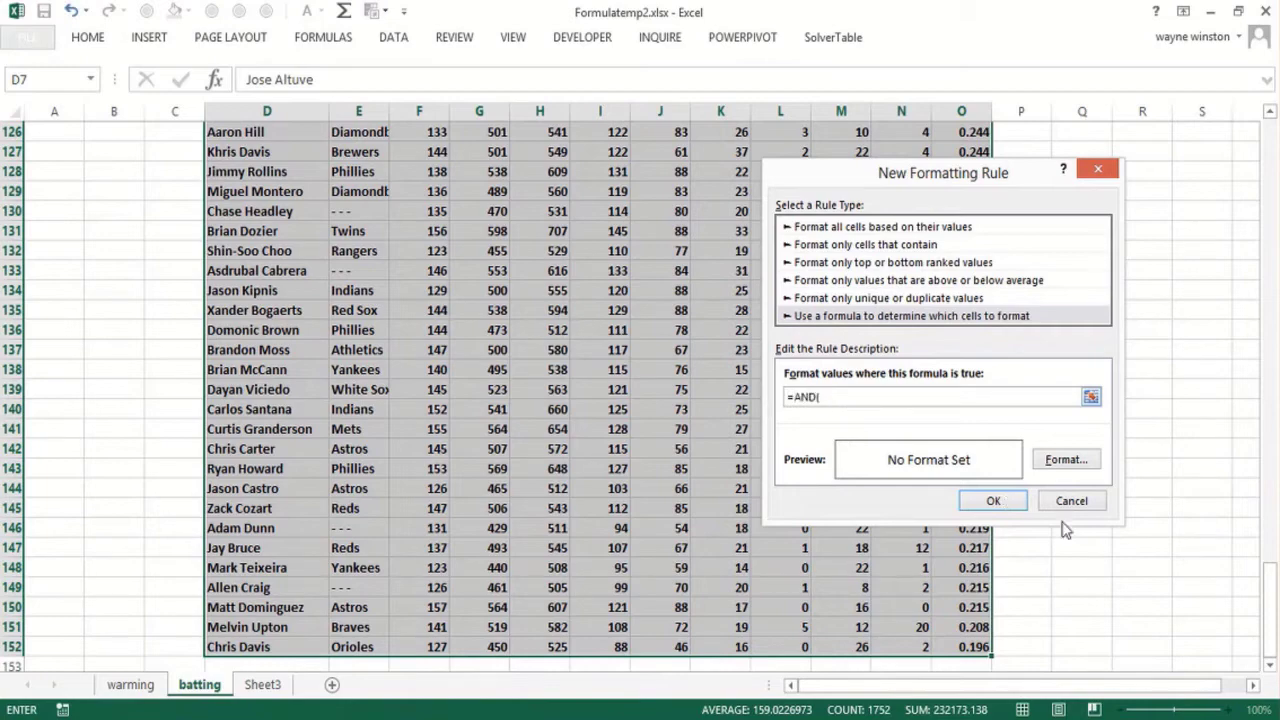
{"action": "left_click_drag", "start_coordinate": [1268, 600], "coordinate": [1268, 156]}
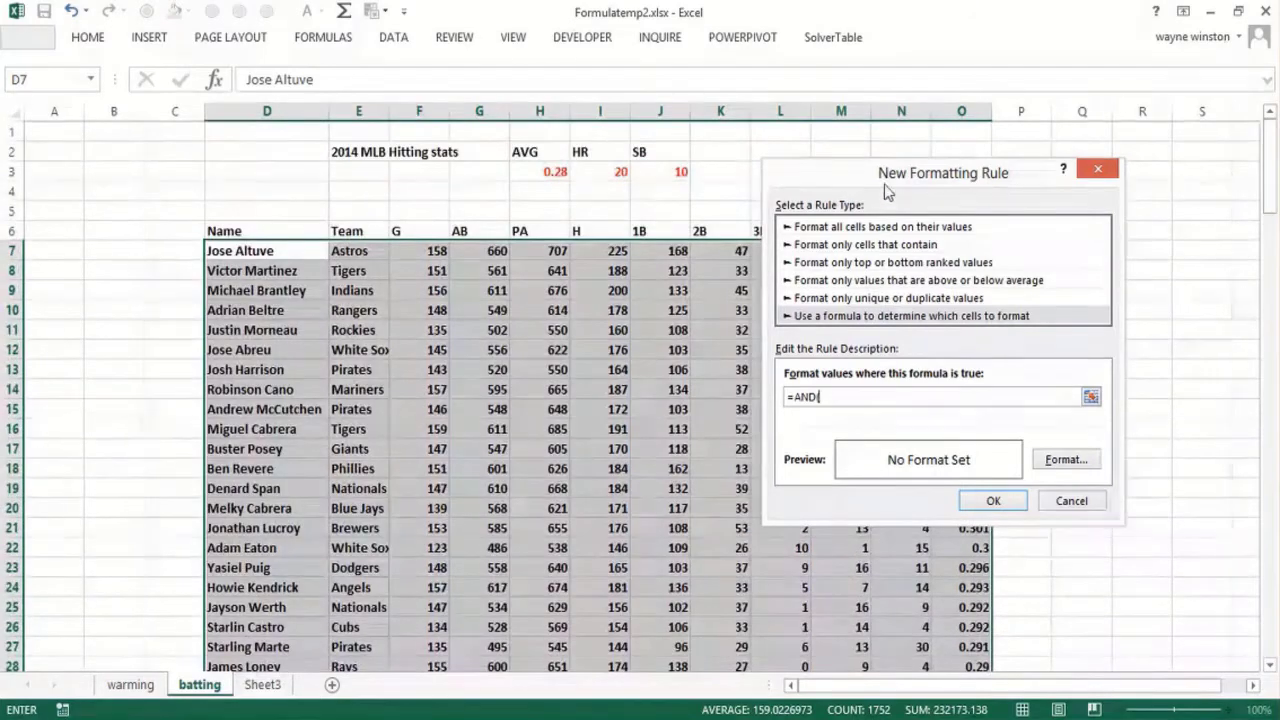
{"action": "left_click_drag", "start_coordinate": [833, 182], "coordinate": [949, 323]}
{"action": "left_click", "coordinate": [951, 251]}
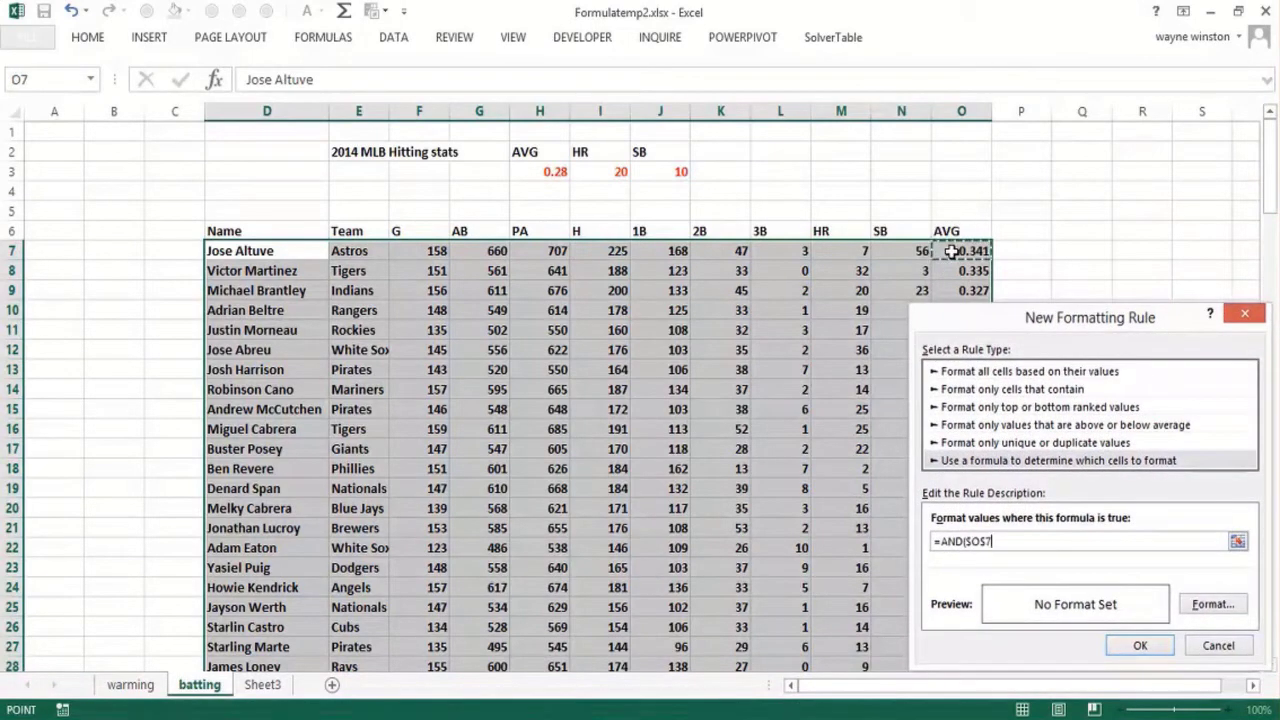
{"action": "key", "text": "F4"}
{"action": "key", "text": "F4"}
{"action": "type", "text": "="}
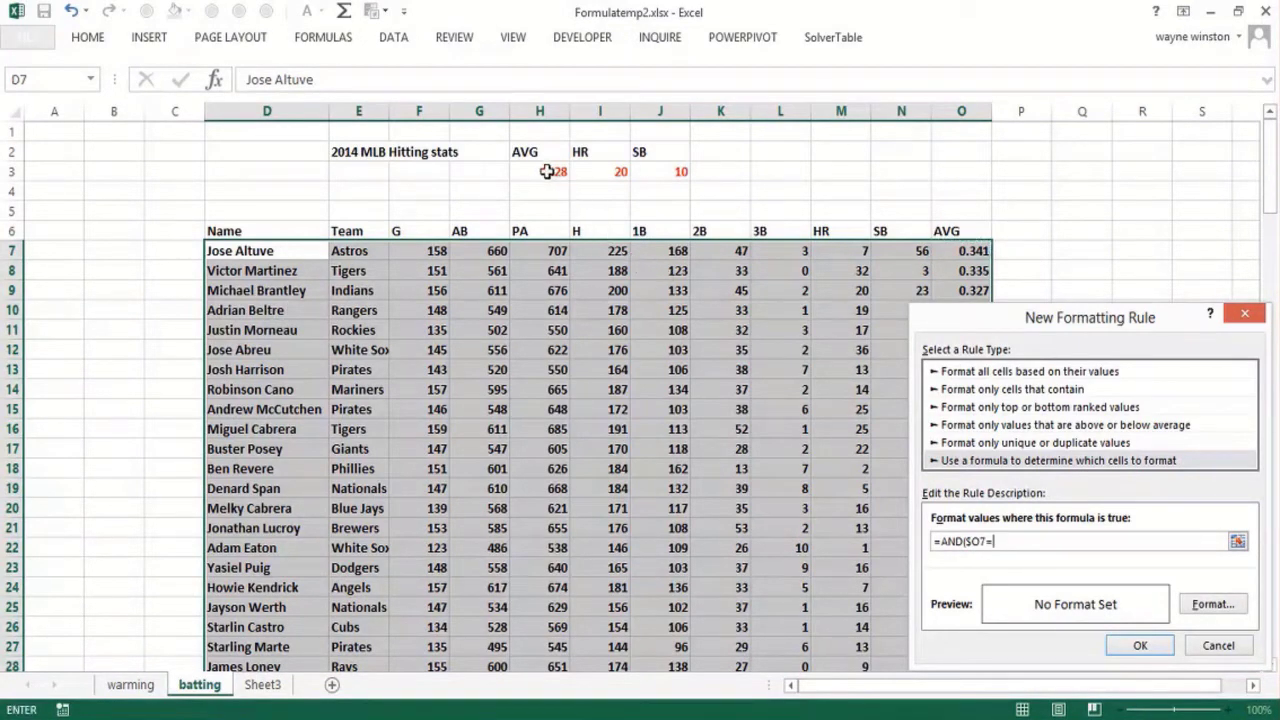
{"action": "left_click", "coordinate": [546, 172]}
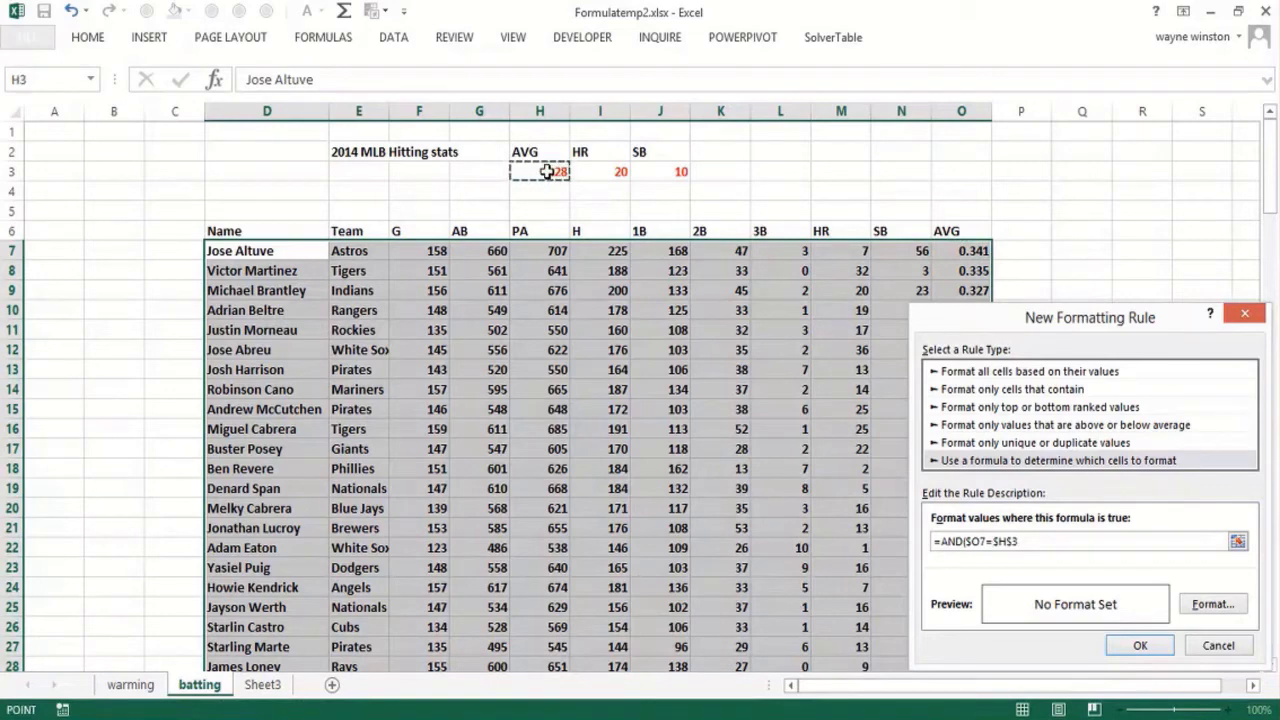
{"action": "type", "text": ","}
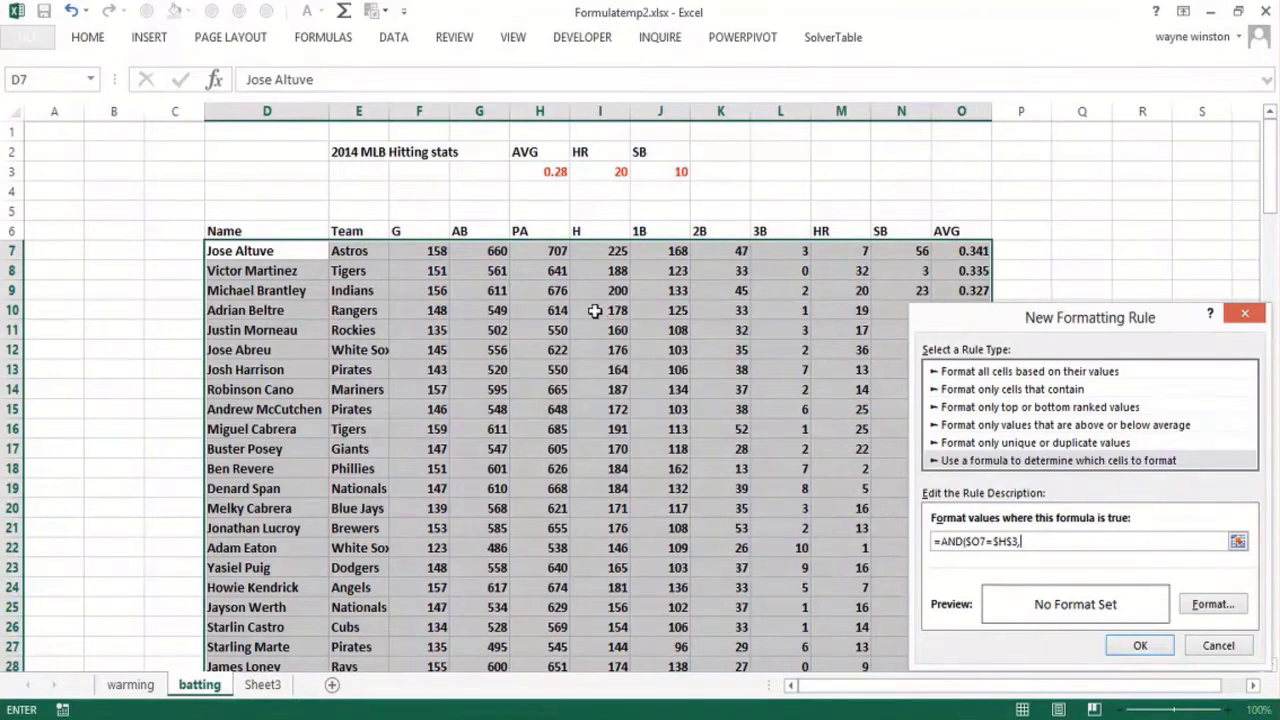
- Add the HR condition $M7>=$I$3 and the SB condition $N7>=$J$3 to the rule's AND formula
{"action": "left_click", "coordinate": [855, 251]}
{"action": "key", "text": "F4"}
{"action": "key", "text": "F4"}
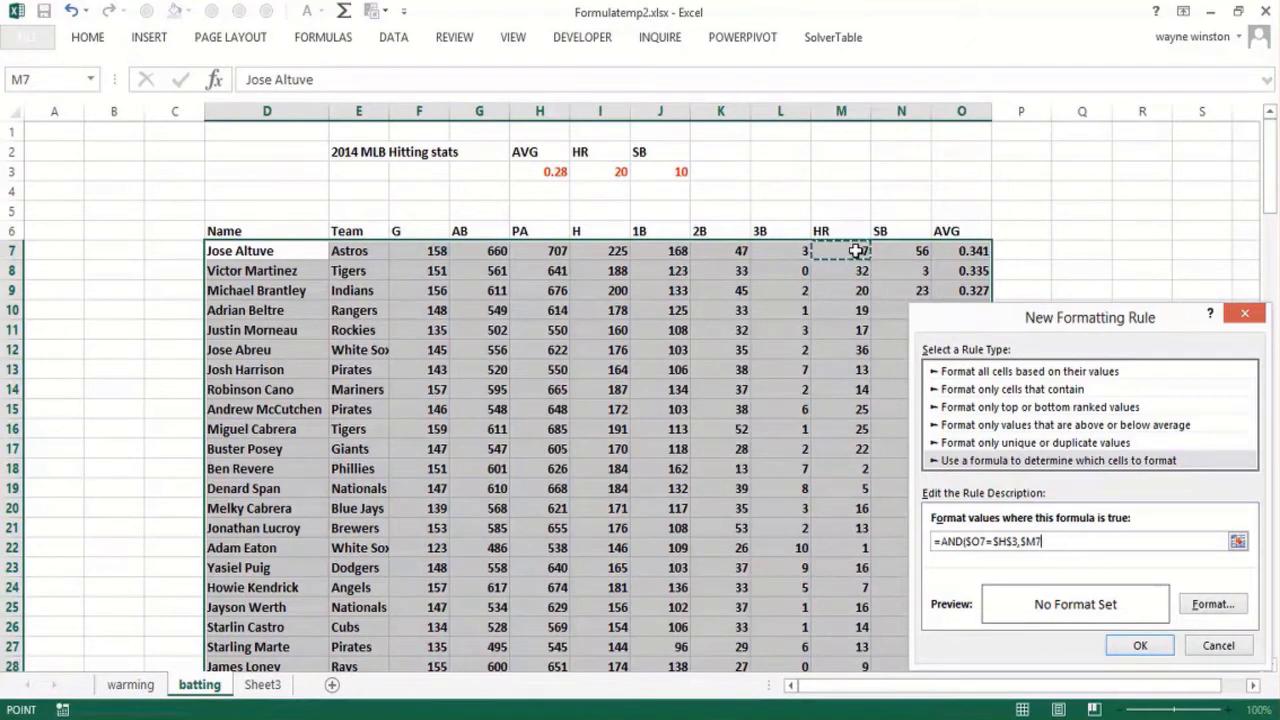
{"action": "type", "text": ">="}
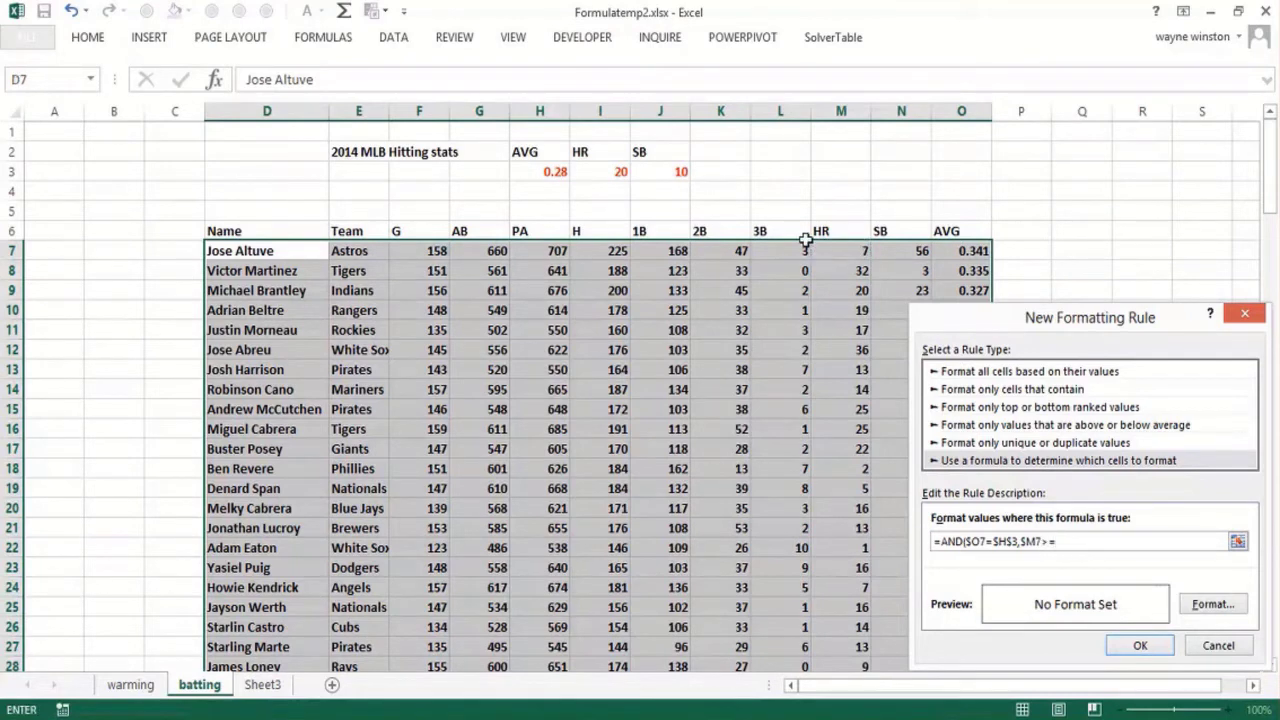
{"action": "left_click", "coordinate": [618, 172]}
{"action": "type", "text": ","}
{"action": "left_click", "coordinate": [903, 250]}
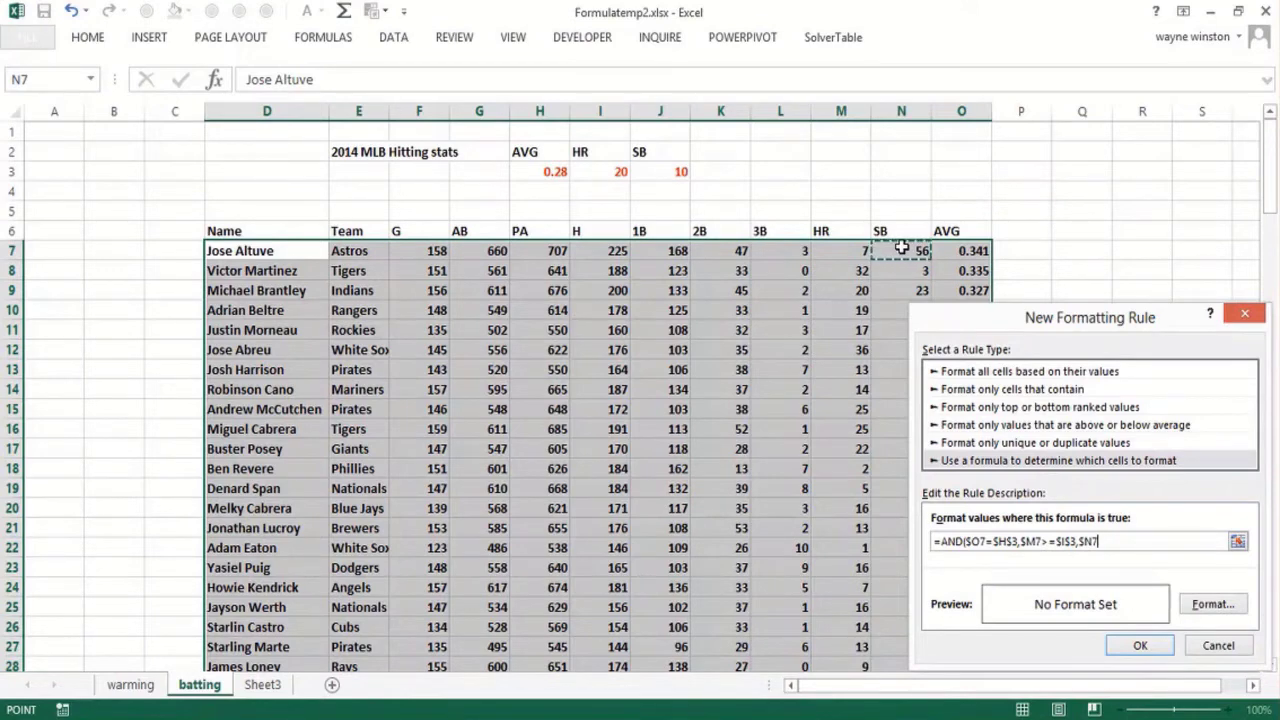
{"action": "type", "text": ">="}
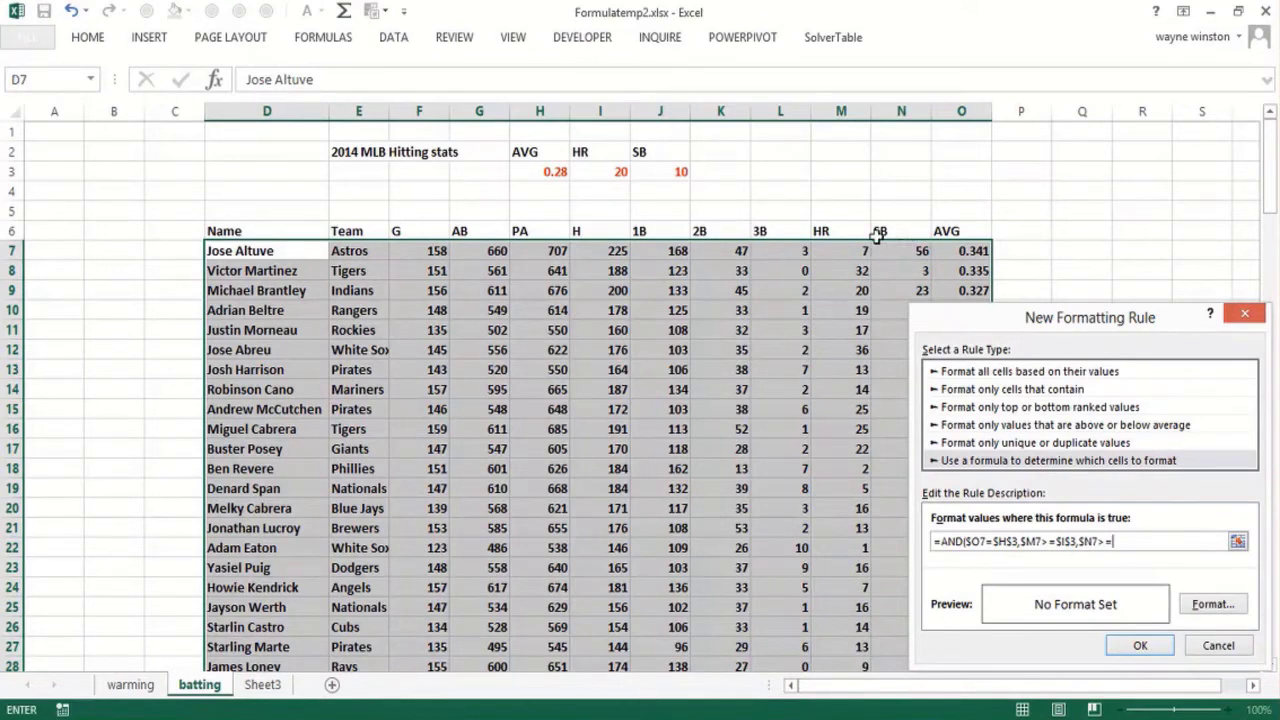
{"action": "left_click", "coordinate": [676, 176]}
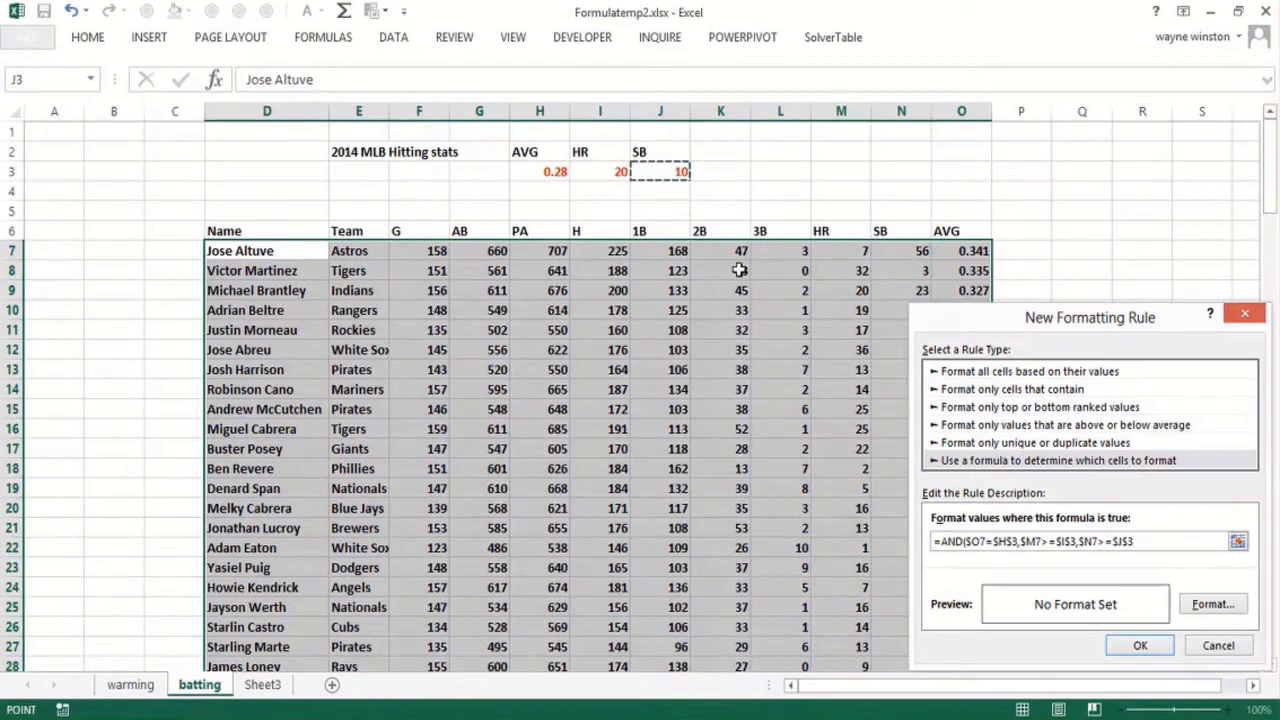
- Give the rule a yellow fill and apply it to the player data
{"action": "left_click", "coordinate": [1212, 605]}
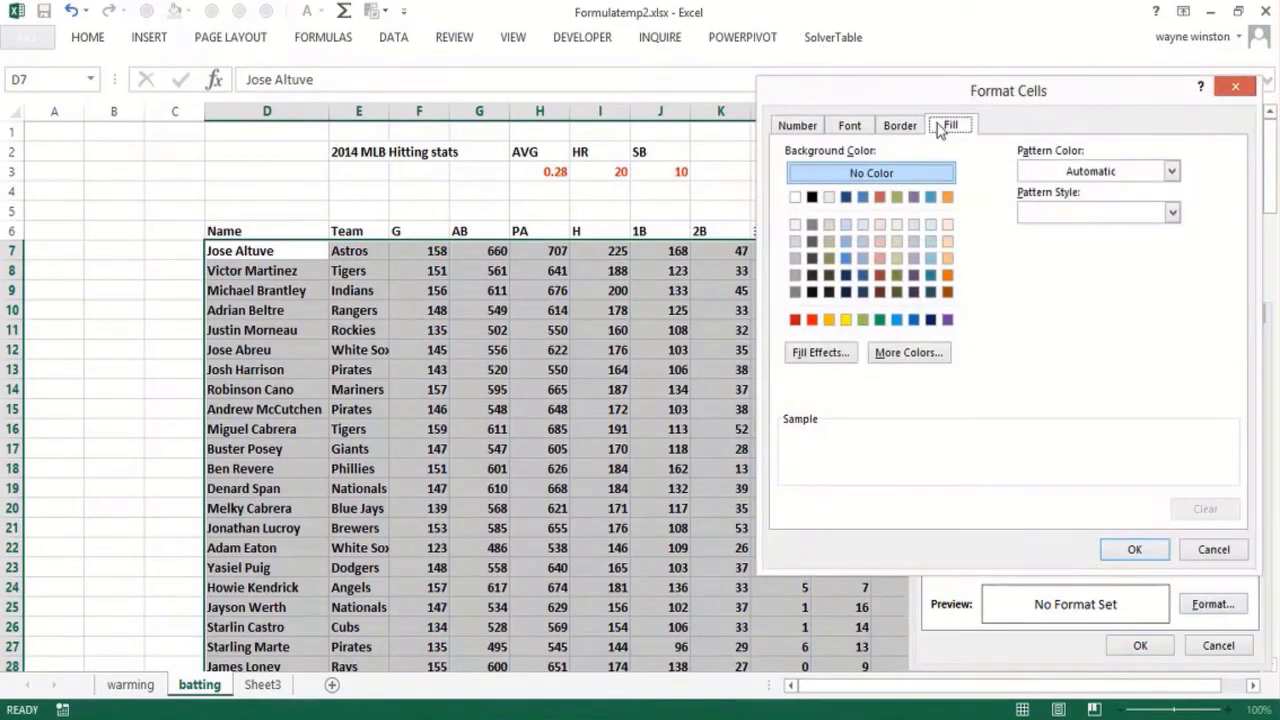
{"action": "left_click", "coordinate": [846, 319]}
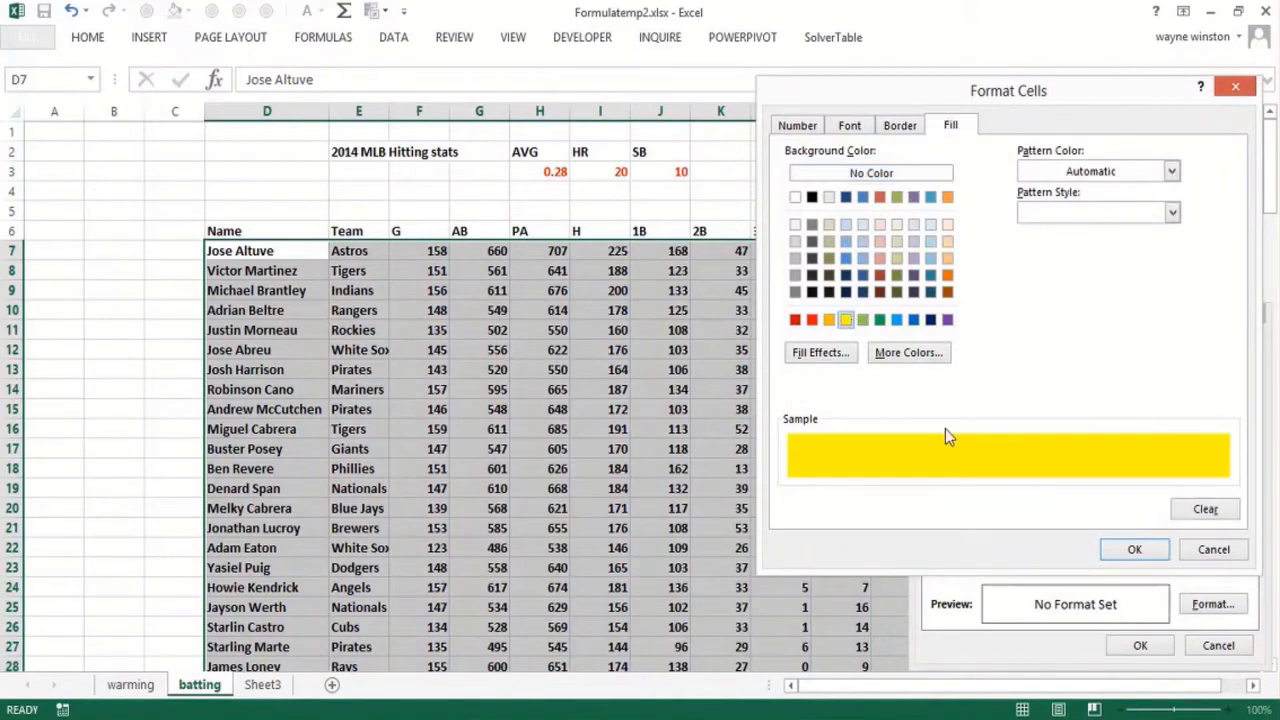
{"action": "left_click", "coordinate": [1136, 550]}
{"action": "left_click", "coordinate": [1141, 646]}
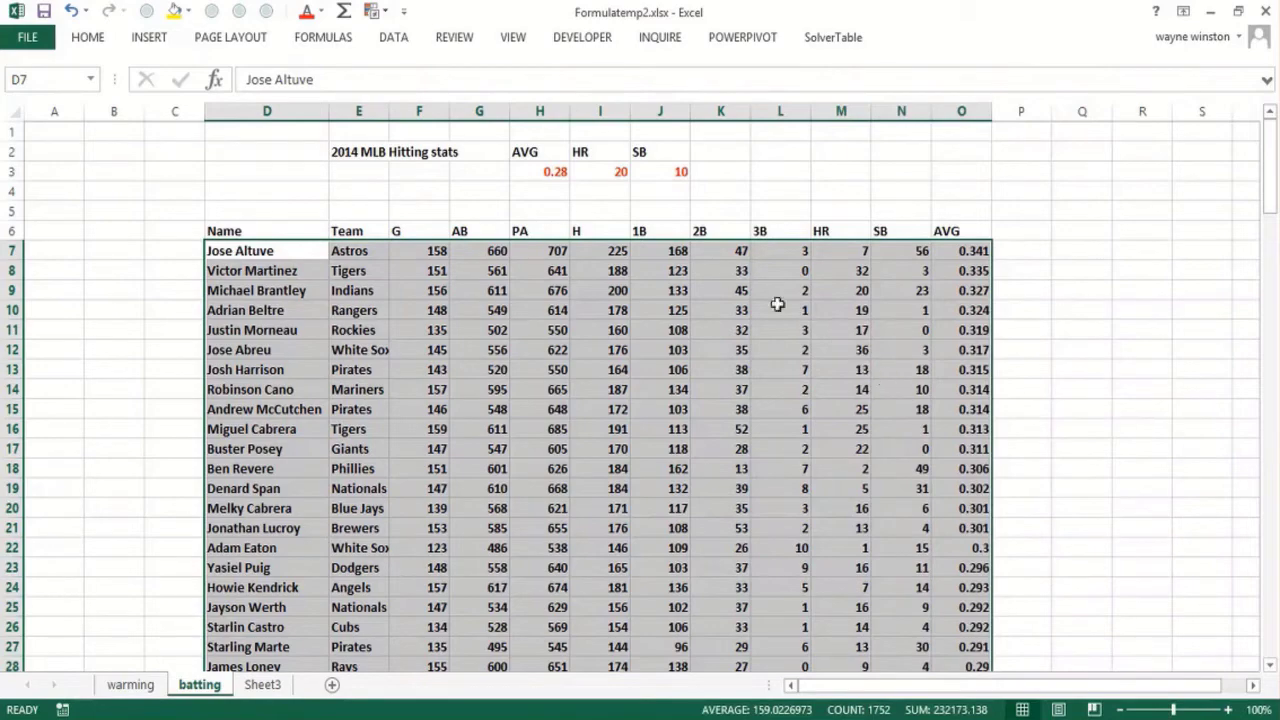
- Look through the player rows to check which ones the new rule highlights
{"action": "left_click", "coordinate": [696, 264]}
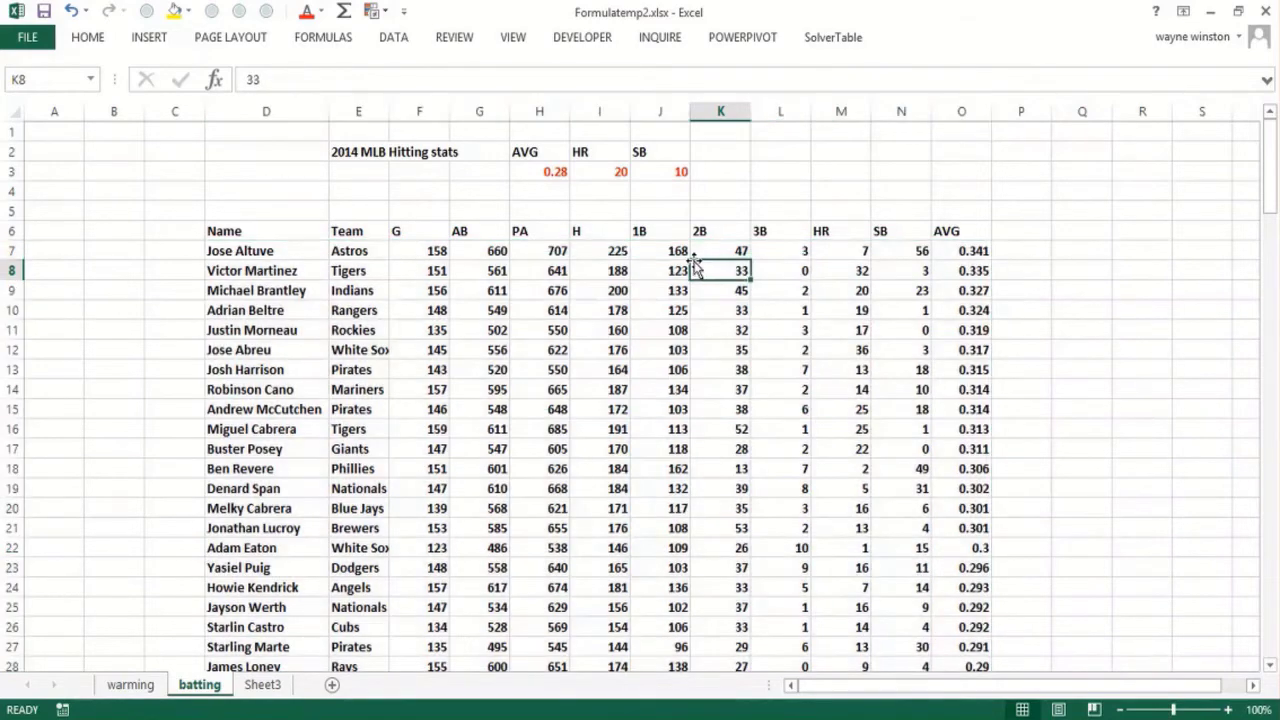
{"action": "key", "text": "Down"}
{"action": "key", "text": "Down"}
{"action": "key", "text": "Down"}
{"action": "key", "text": "Down"}
{"action": "key", "text": "Down"}
{"action": "key", "text": "Down"}
{"action": "key", "text": "Down"}
{"action": "key", "text": "Down"}
{"action": "key", "text": "Down"}
{"action": "key", "text": "Down"}
{"action": "key", "text": "Down"}
{"action": "key", "text": "Down"}
{"action": "key", "text": "Down"}
{"action": "key", "text": "Down"}
{"action": "key", "text": "Down"}
{"action": "key", "text": "Down"}
{"action": "key", "text": "Down"}
{"action": "key", "text": "Down"}
{"action": "key", "text": "Down"}
{"action": "key", "text": "Down"}
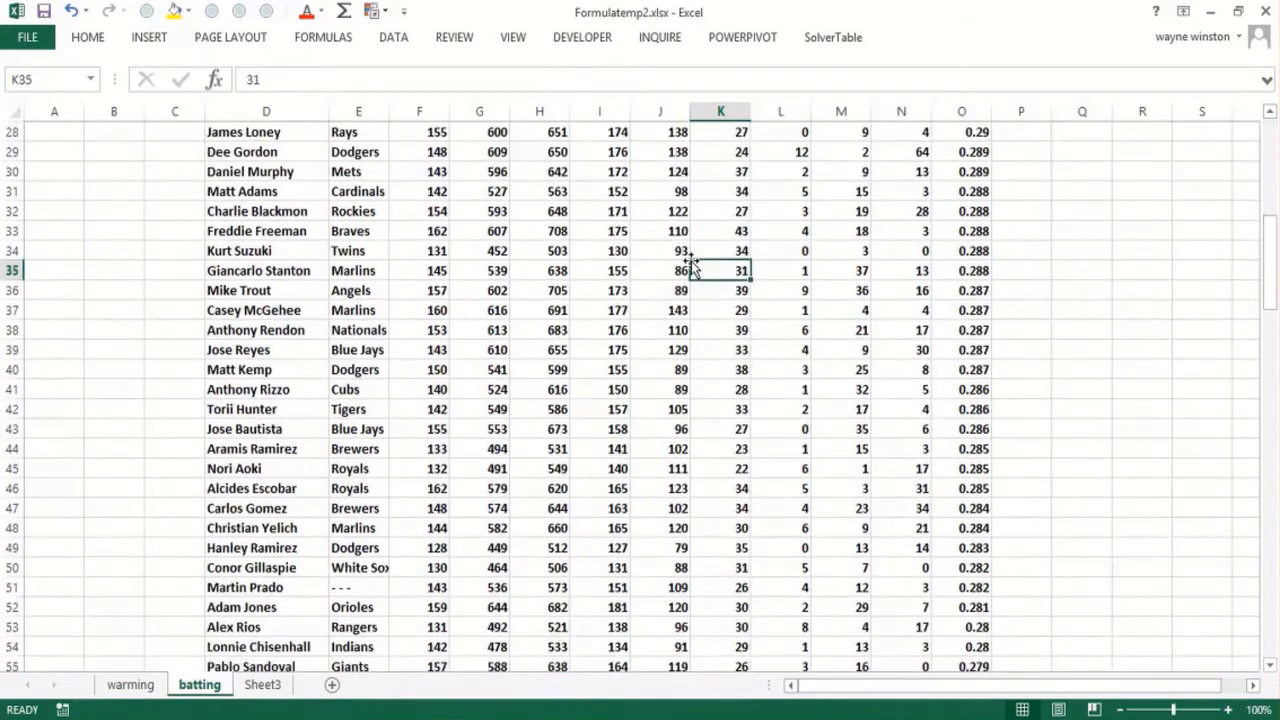
{"action": "key", "text": "Up"}
{"action": "key", "text": "Up"}
{"action": "key", "text": "Up"}
{"action": "key", "text": "Up"}
{"action": "key", "text": "Up"}
{"action": "key", "text": "Up"}
{"action": "key", "text": "Up"}
{"action": "key", "text": "Up"}
{"action": "key", "text": "Up"}
{"action": "key", "text": "Up"}
{"action": "key", "text": "Up"}
{"action": "key", "text": "Up"}
{"action": "key", "text": "Up"}
{"action": "key", "text": "Up"}
{"action": "key", "text": "Up"}
{"action": "key", "text": "Up"}
{"action": "key", "text": "Up"}
{"action": "key", "text": "Up"}
{"action": "key", "text": "Up"}
{"action": "key", "text": "Up"}
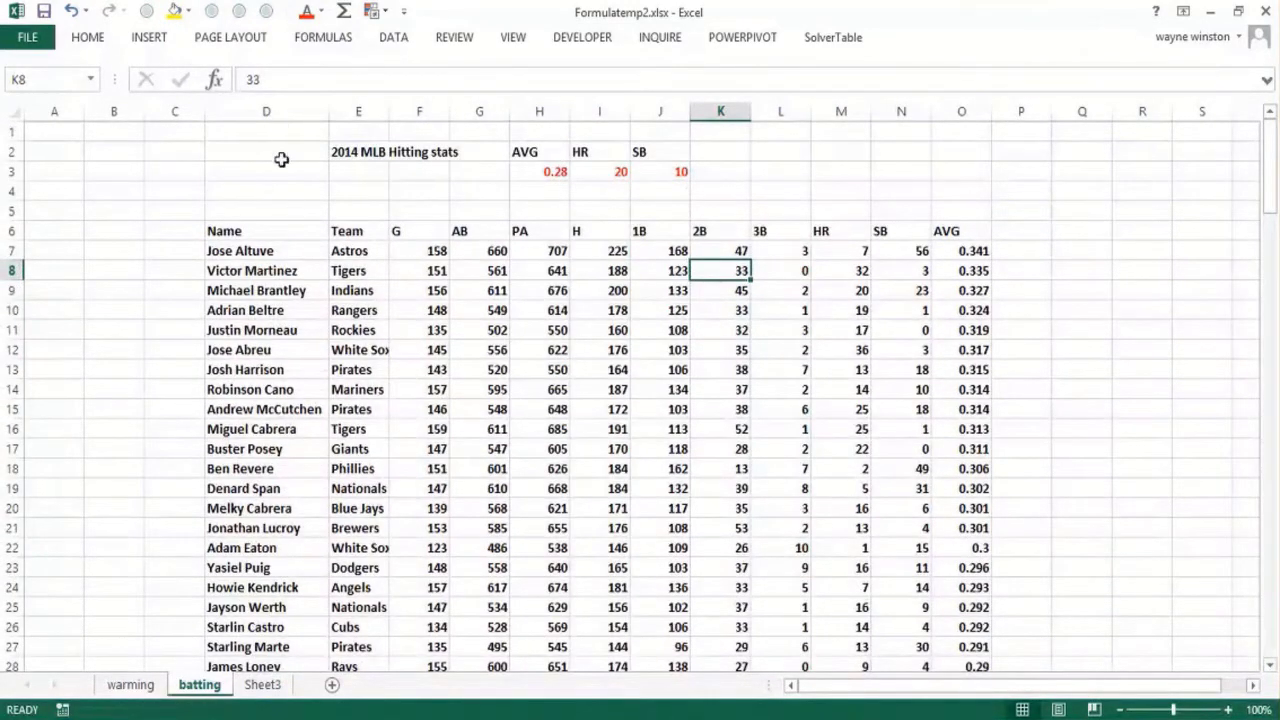
- Edit the player data's conditional formatting rule so the AVG condition in its formula reads $O7>=$H$3, and apply it
{"action": "left_click", "coordinate": [286, 257]}
{"action": "key", "text": "ctrl+shift+Right"}
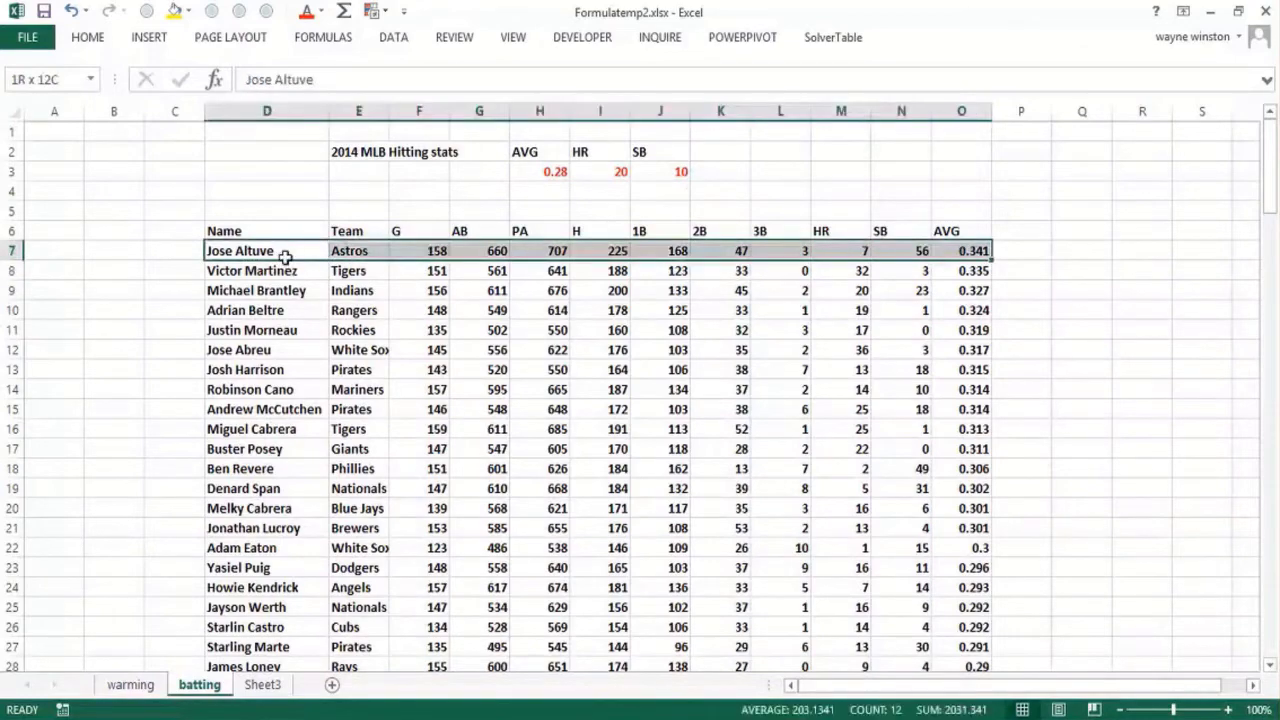
{"action": "key", "text": "ctrl+shift+Down"}
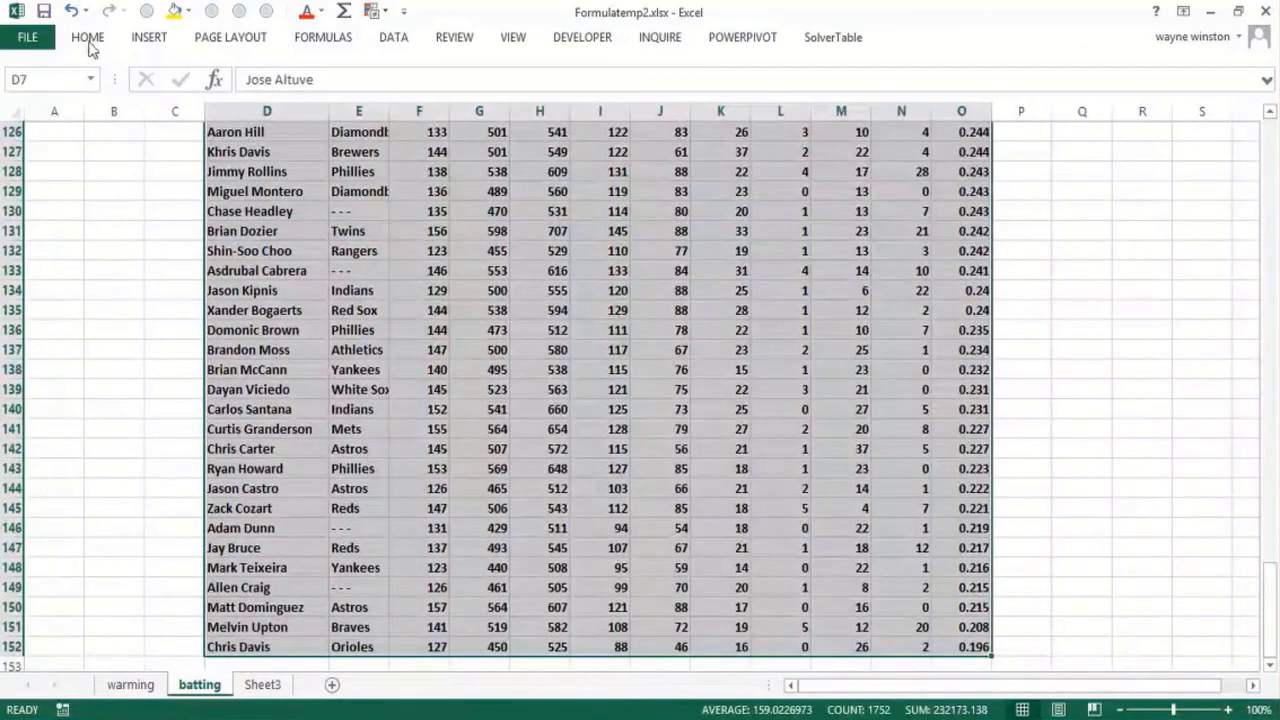
{"action": "left_click", "coordinate": [88, 40]}
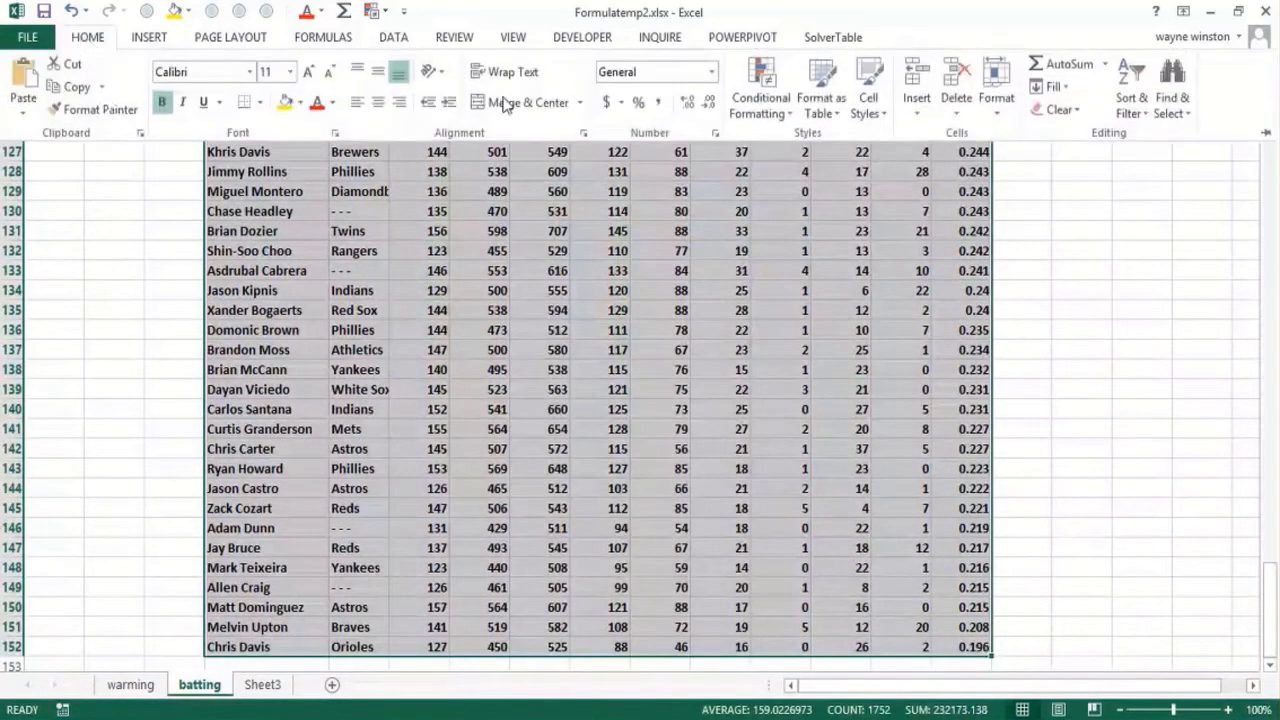
{"action": "left_click", "coordinate": [760, 92]}
{"action": "left_click", "coordinate": [775, 404]}
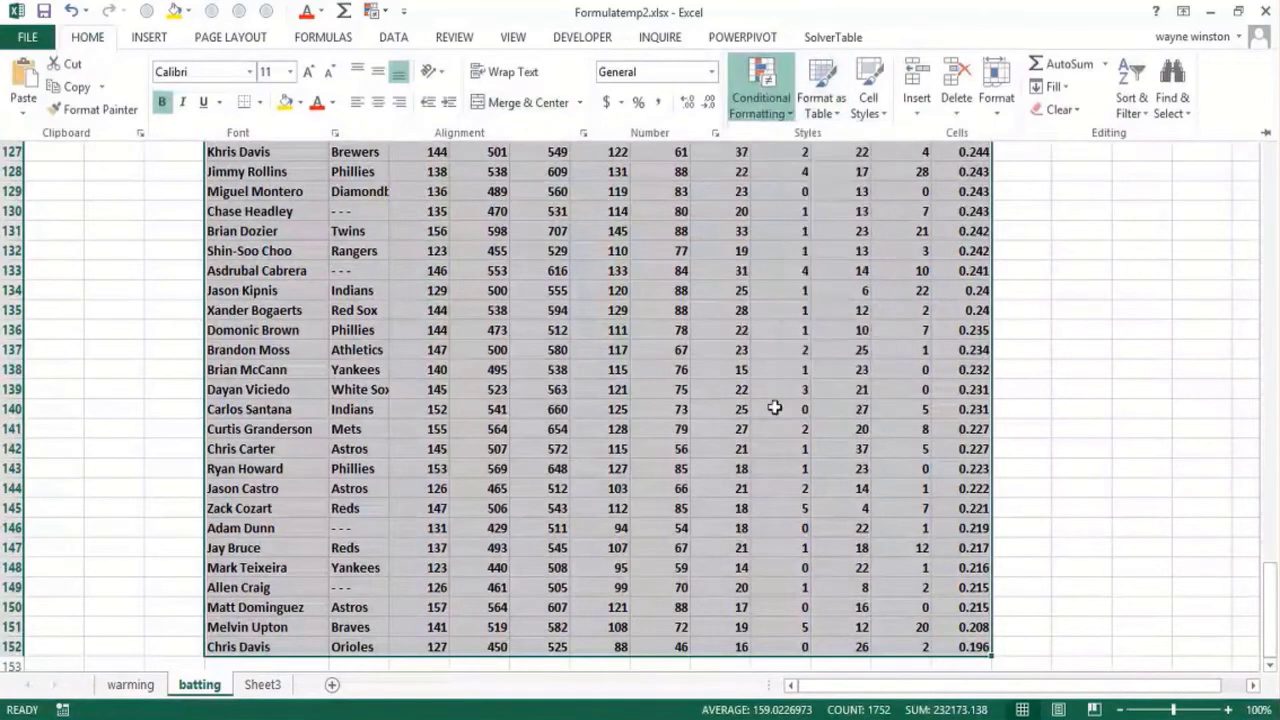
{"action": "double_click", "coordinate": [755, 464]}
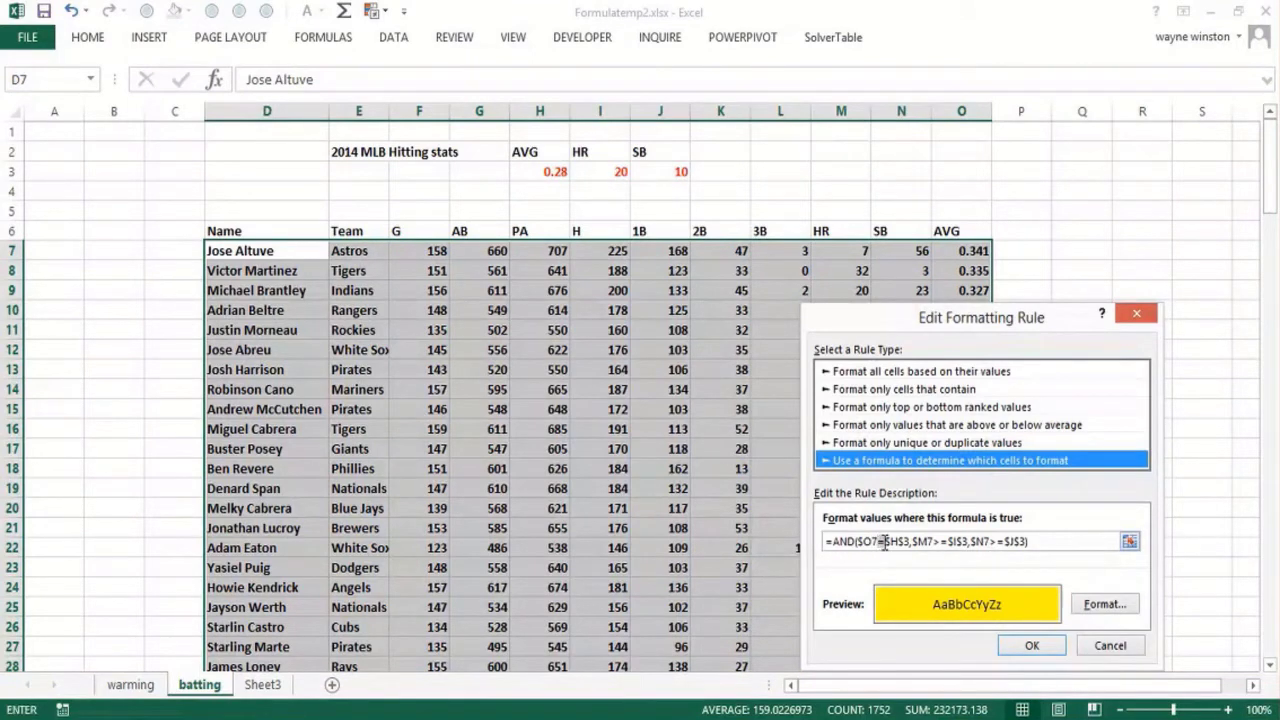
{"action": "left_click", "coordinate": [885, 541]}
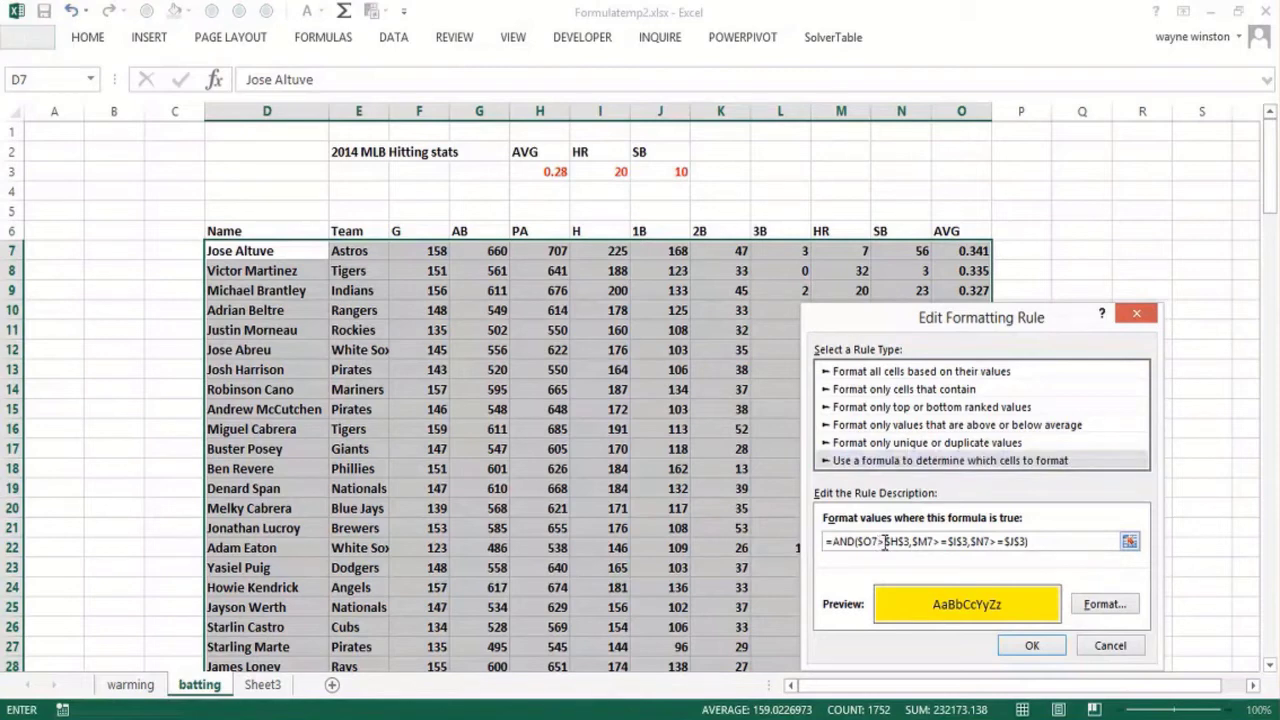
{"action": "type", "text": "="}
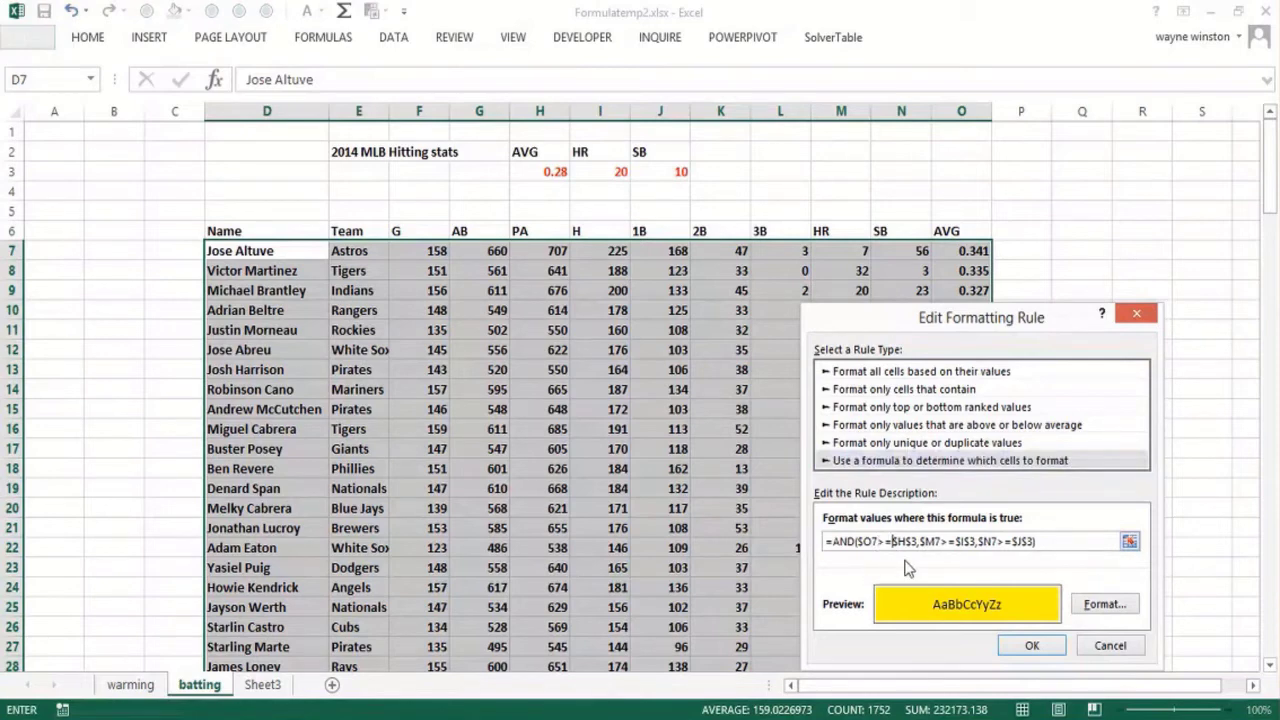
{"action": "left_click", "coordinate": [1032, 645]}
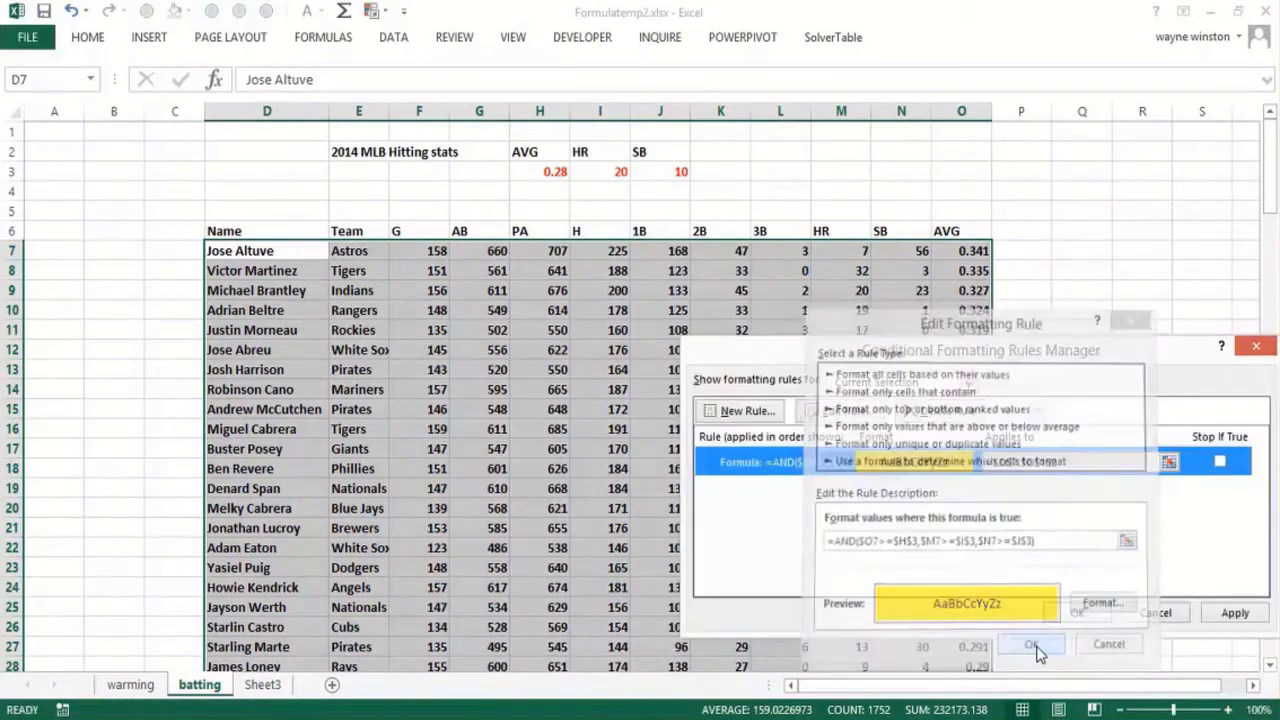
{"action": "left_click", "coordinate": [1077, 614]}
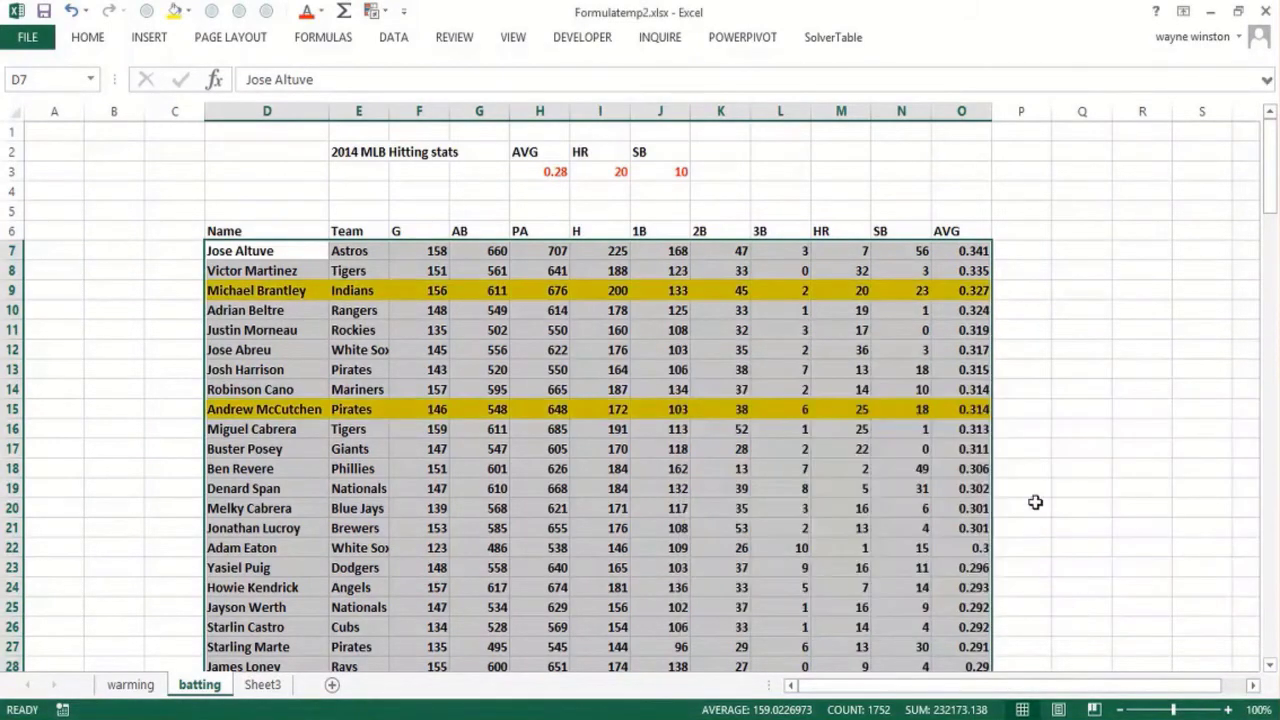
- Look through the player rows to check which ones the corrected rule highlights
{"action": "left_click", "coordinate": [1057, 467]}
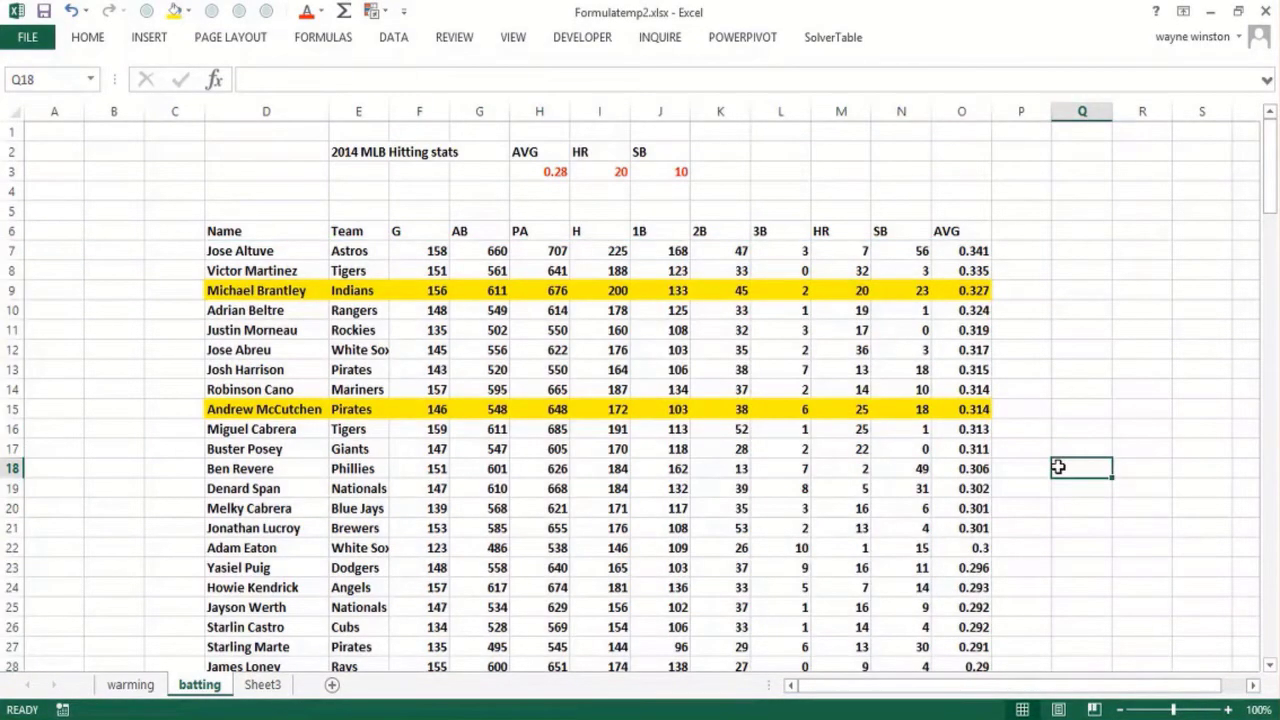
{"action": "double_click", "coordinate": [1058, 467]}
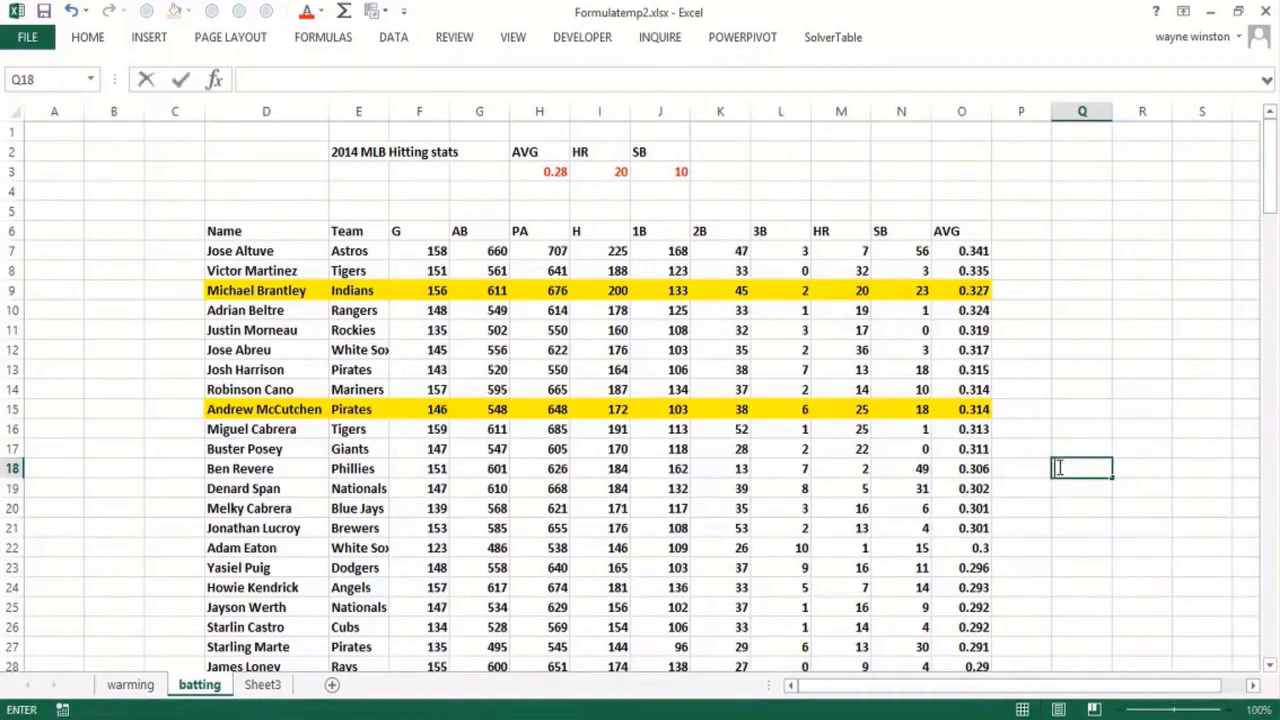
{"action": "key", "text": "Escape"}
{"action": "key", "text": "Page_Down"}
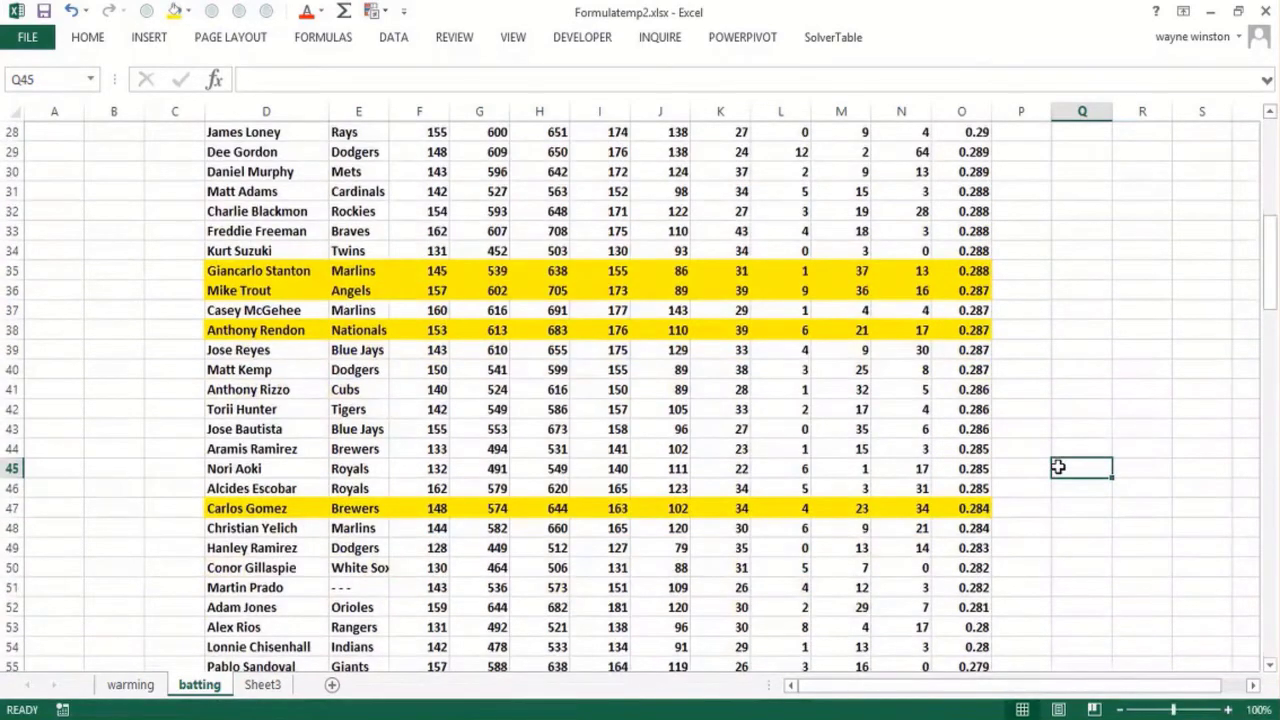
{"action": "key", "text": "Page_Down"}
{"action": "key", "text": "Page_Down"}
{"action": "key", "text": "Page_Down"}
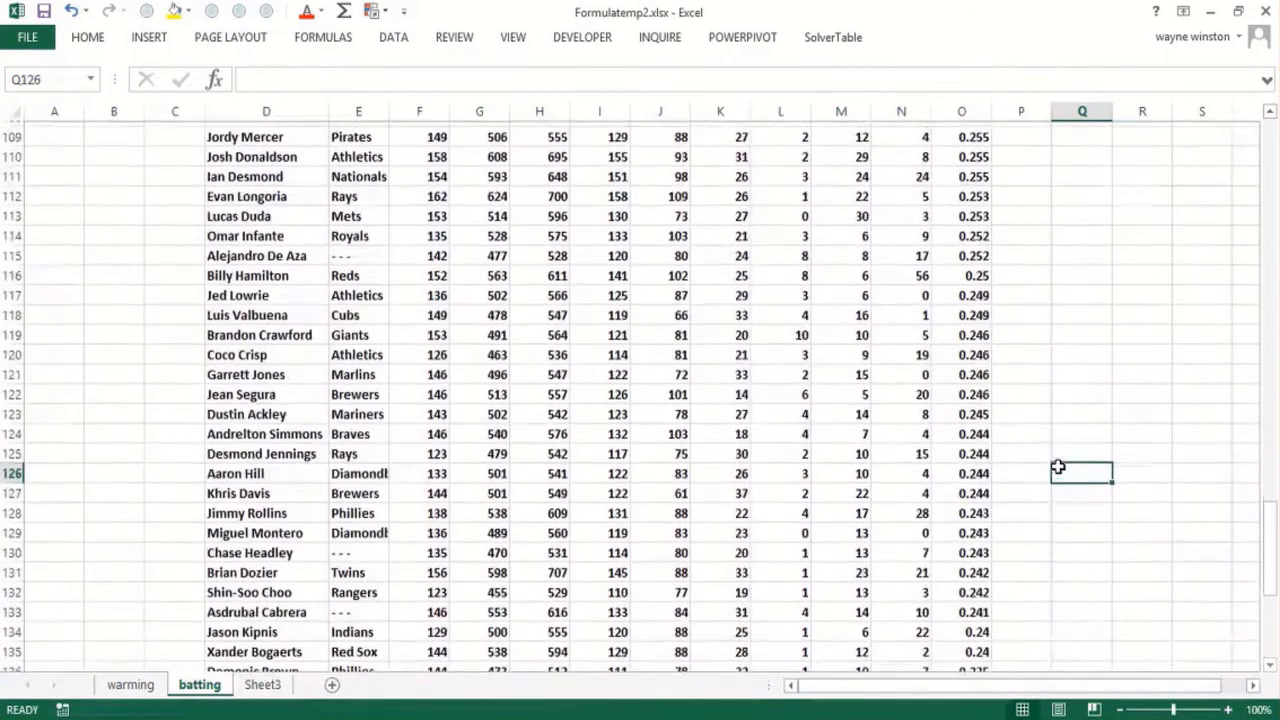
{"action": "key", "text": "Page_Up"}
{"action": "key", "text": "Page_Up"}
{"action": "key", "text": "Page_Up"}
{"action": "key", "text": "Page_Up"}
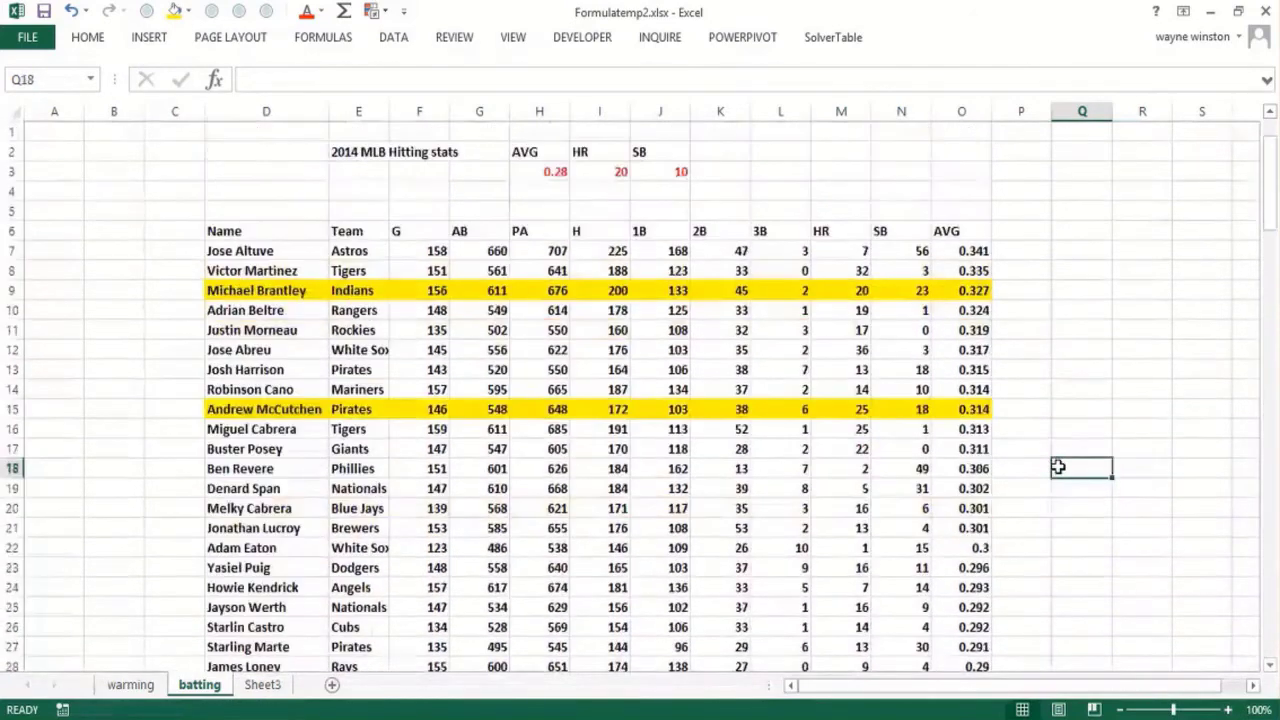
- Set the SB threshold in J3 to 5 and check which player rows are highlighted
{"action": "left_click", "coordinate": [660, 172]}
{"action": "type", "text": "5"}
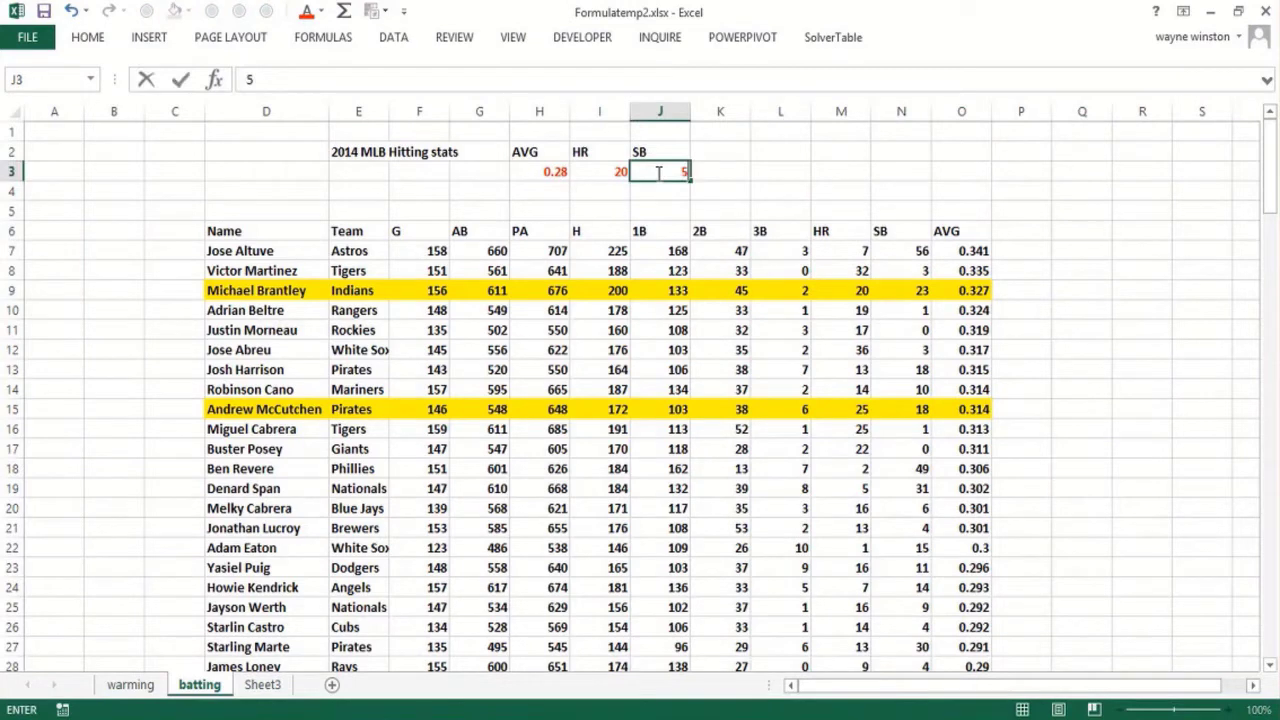
{"action": "key", "text": "Return"}
{"action": "key", "text": "Down"}
{"action": "key", "text": "Down"}
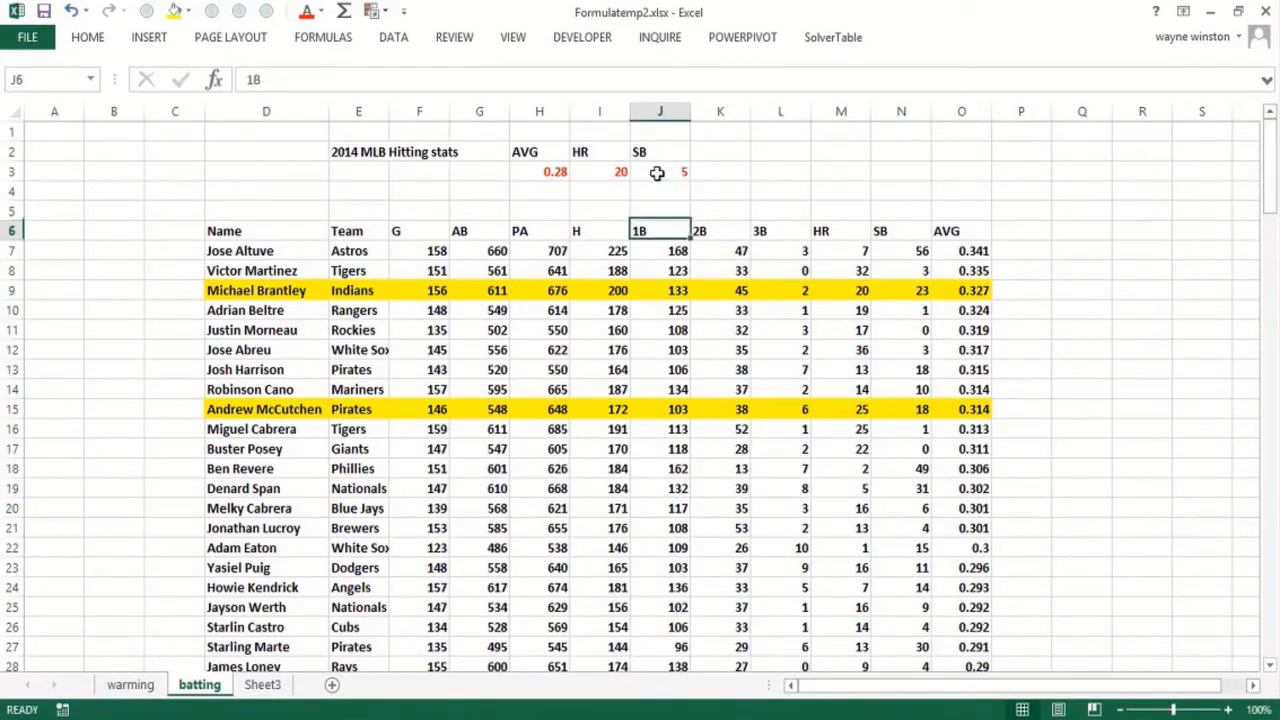
{"action": "key", "text": "Page_Down"}
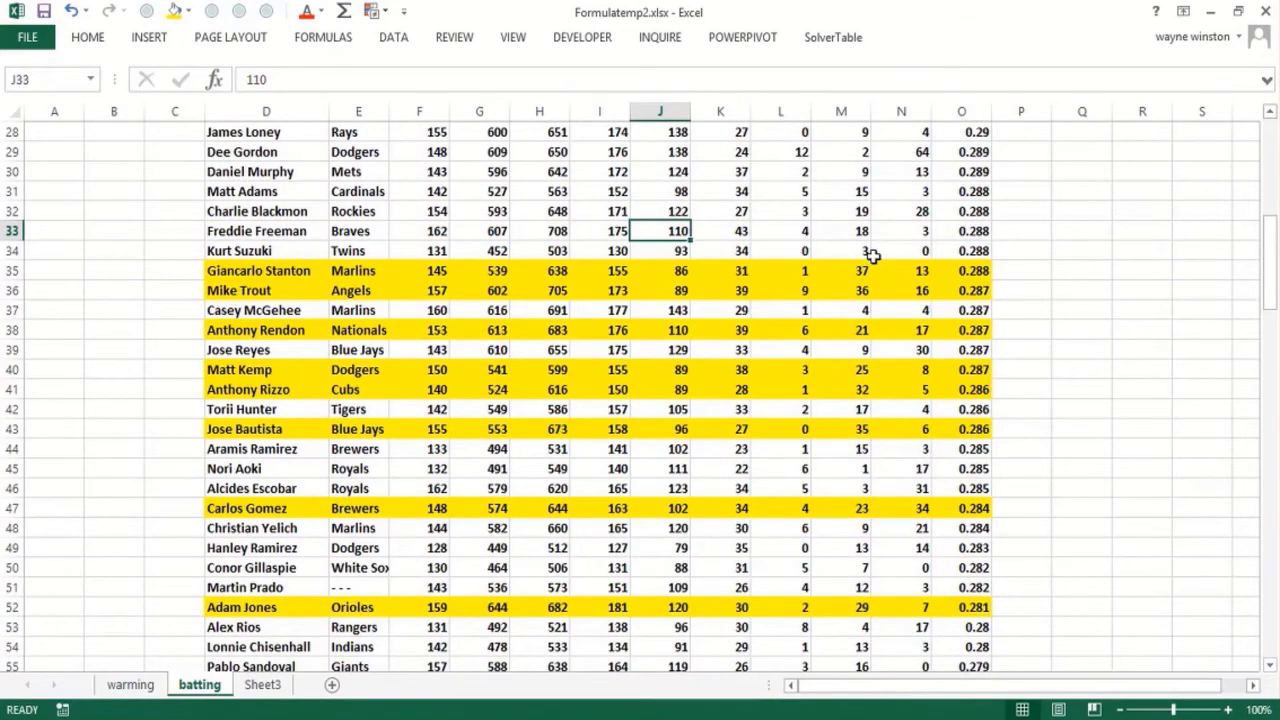
{"action": "key", "text": "Page_Up"}
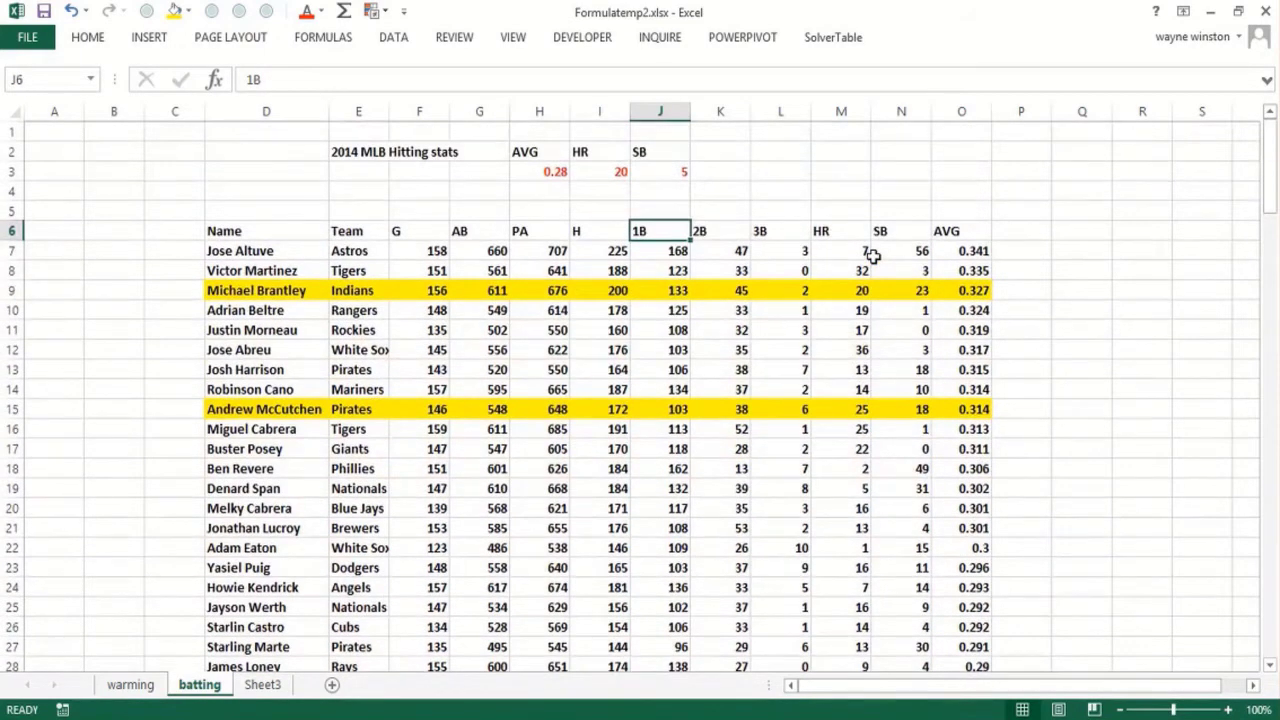
{"action": "key", "text": "Page_Down"}
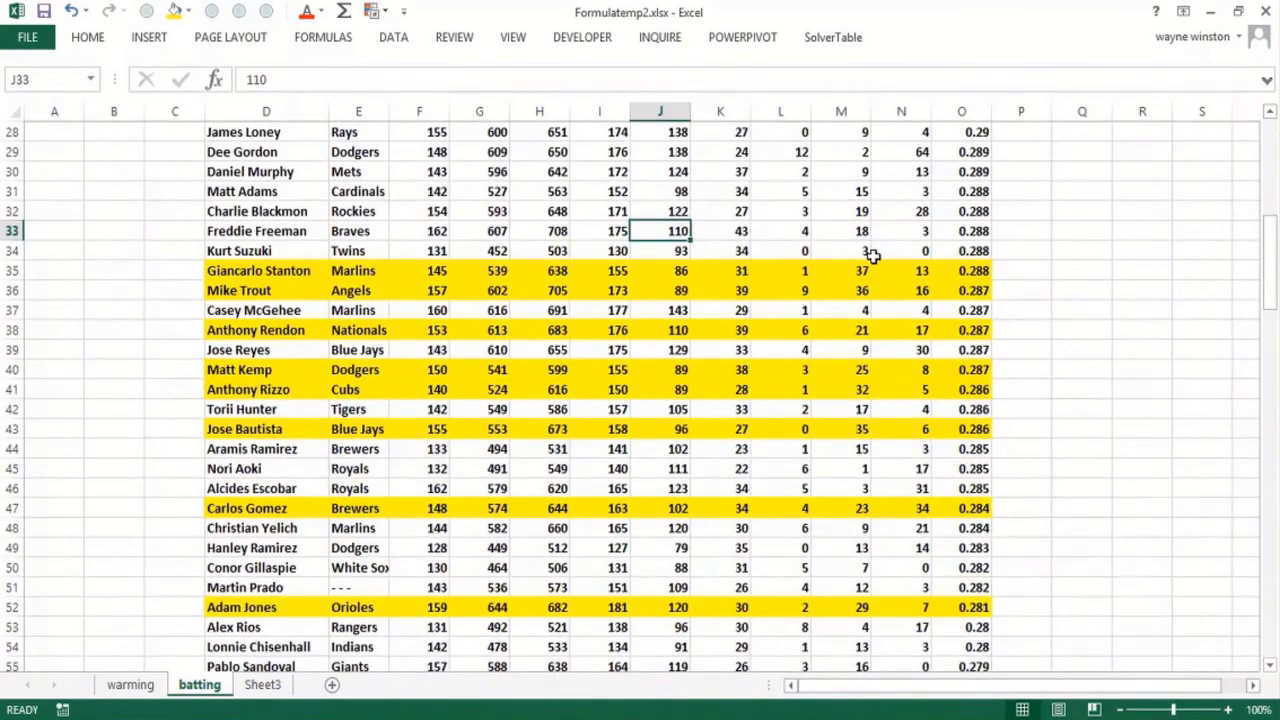
{"action": "key", "text": "Page_Up"}
{"action": "key", "text": "Page_Down"}
{"action": "key", "text": "Page_Up"}
- Set the SB threshold in J3 to 10 and review the highlighted players down the list
{"action": "key", "text": "Up"}
{"action": "key", "text": "Up"}
{"action": "key", "text": "Up"}
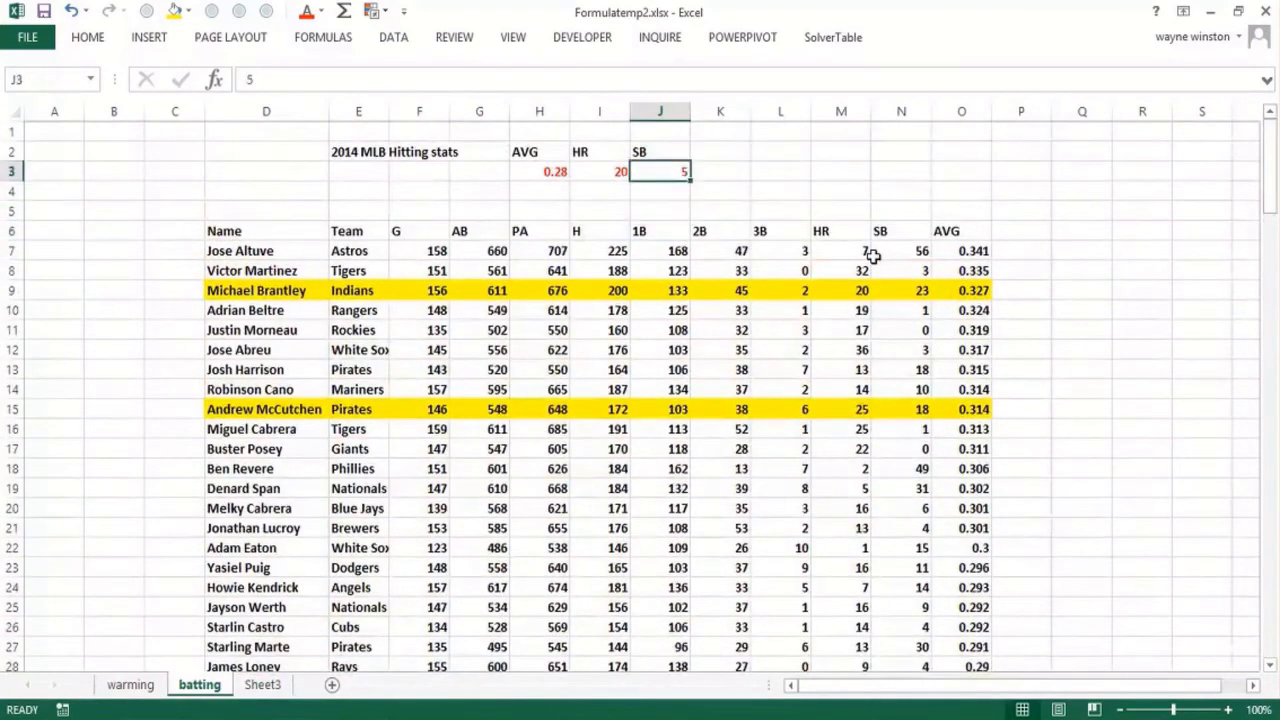
{"action": "type", "text": "10"}
{"action": "key", "text": "Return"}
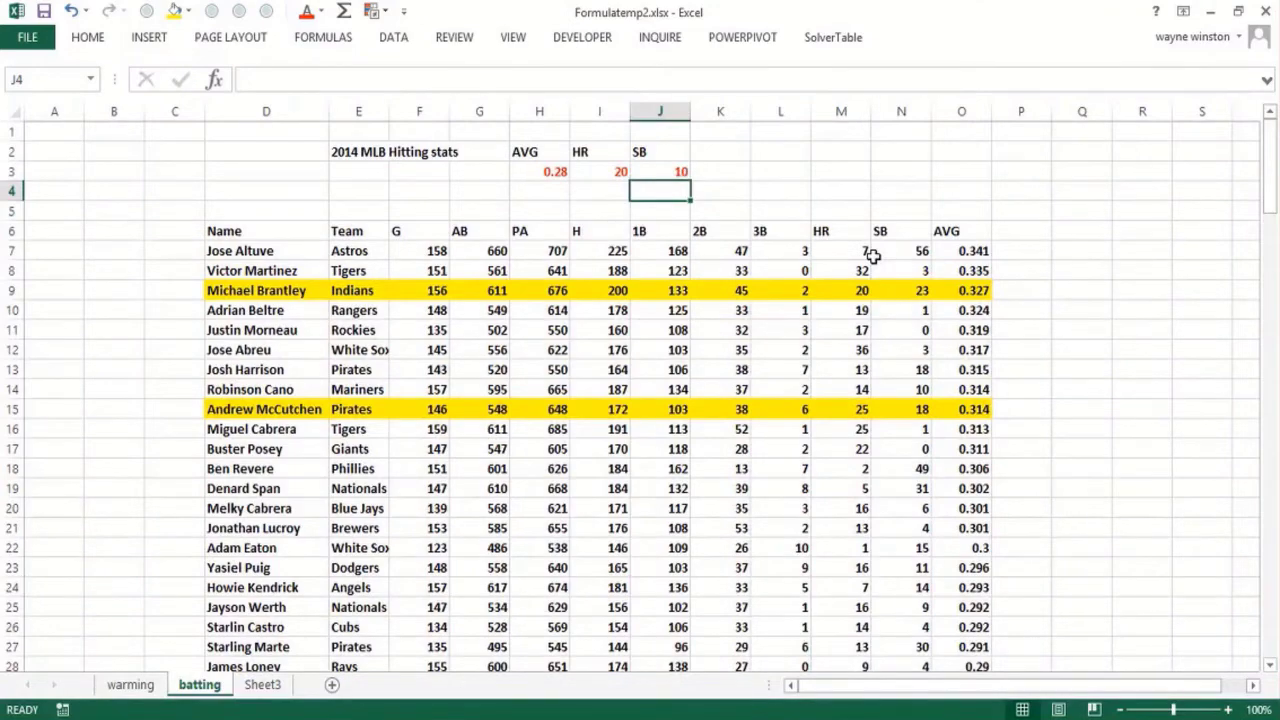
{"action": "key", "text": "Page_Down"}
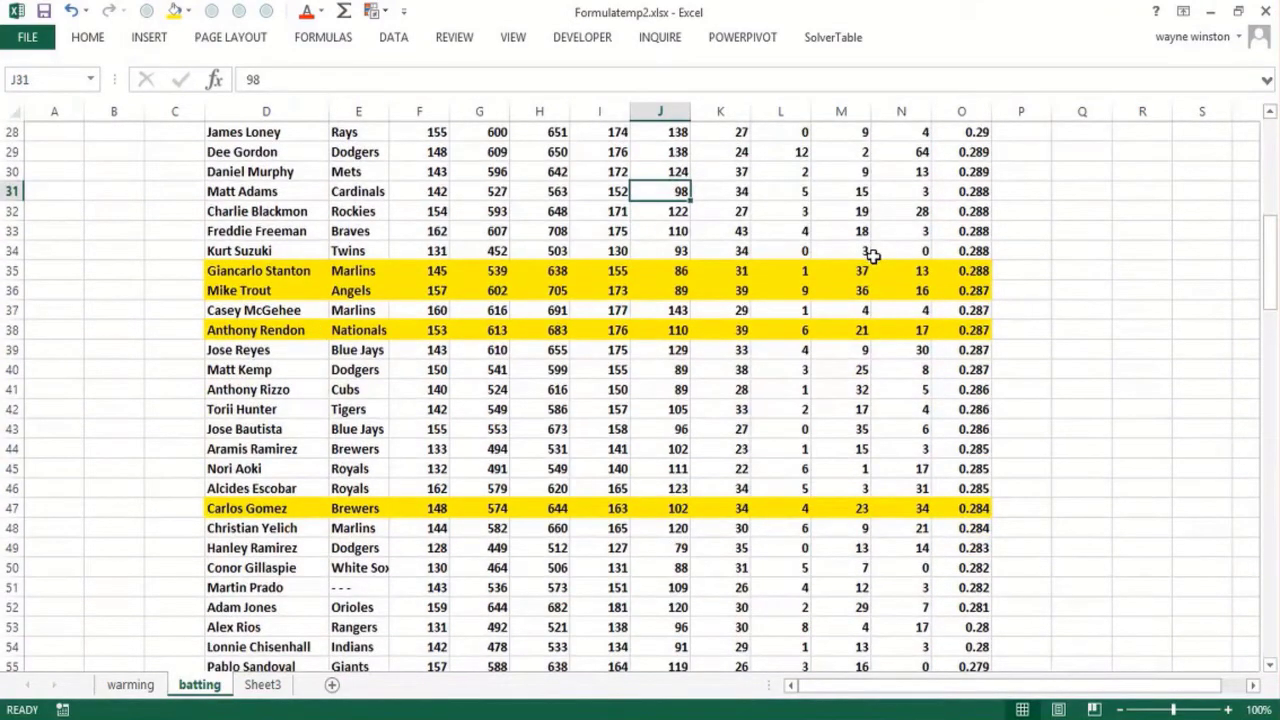
{"action": "left_click", "coordinate": [873, 256]}
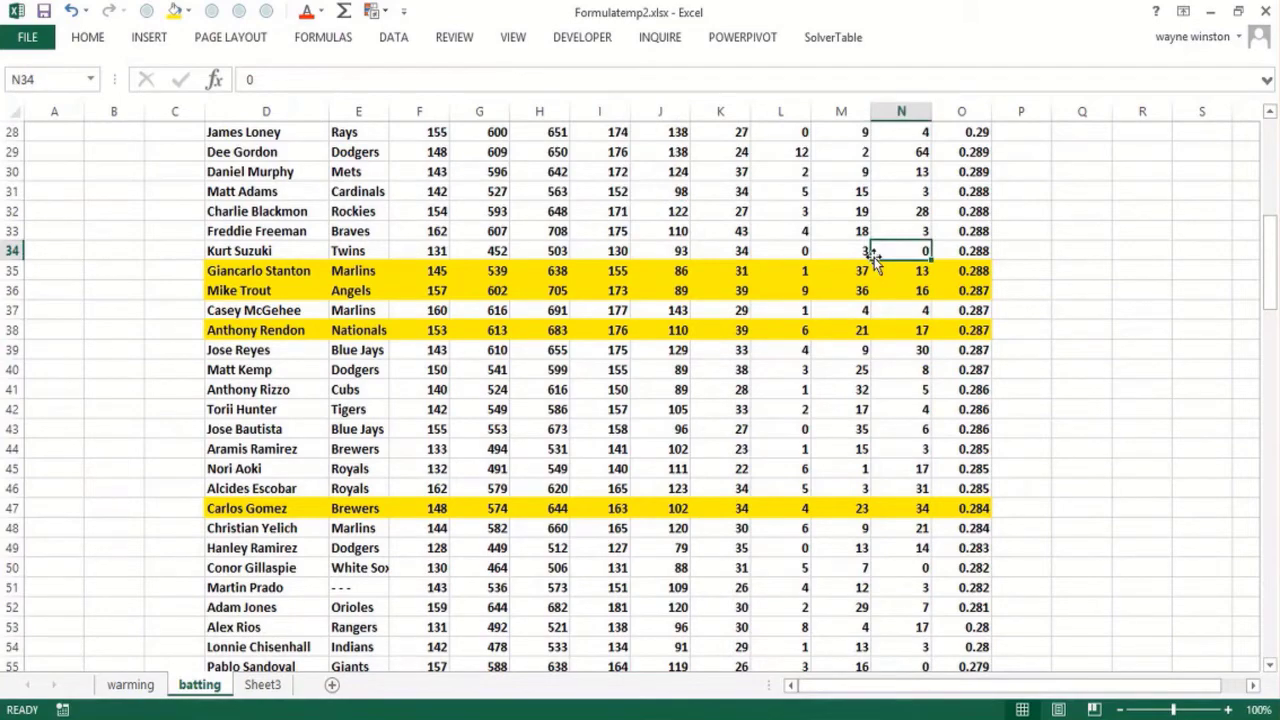
{"action": "key", "text": "Page_Down"}
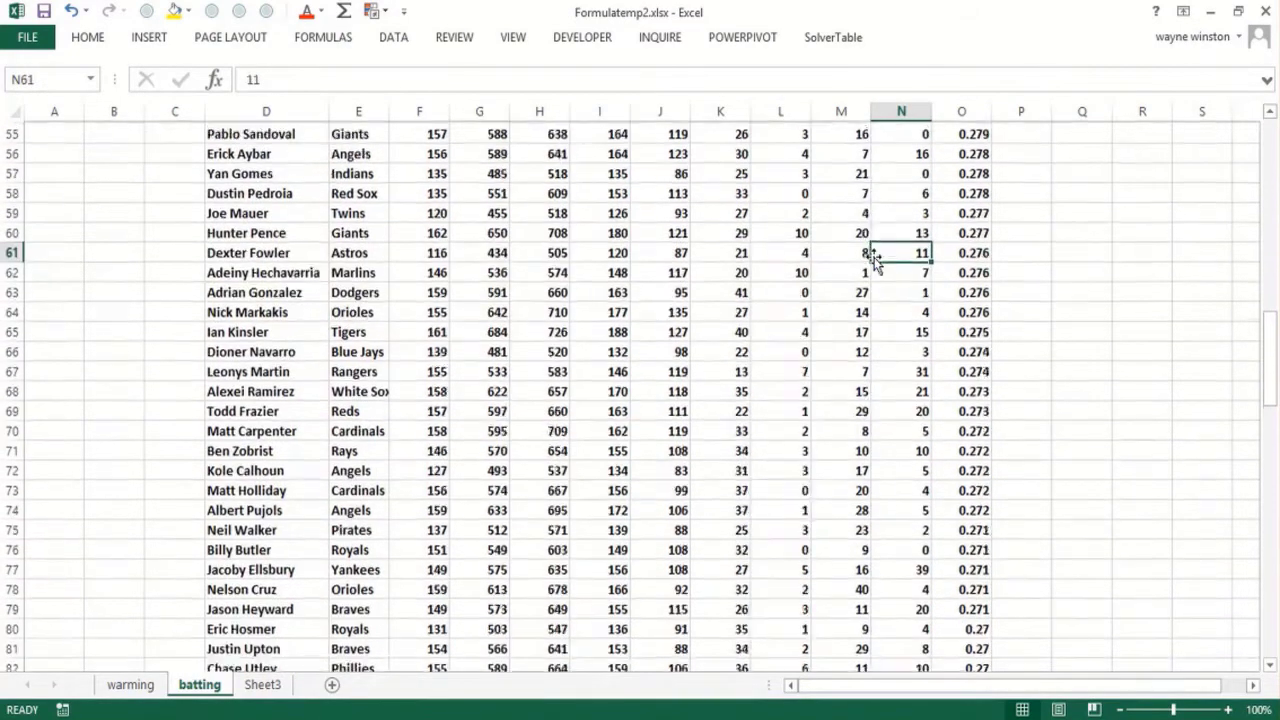
{"action": "key", "text": "Page_Up"}
{"action": "key", "text": "Page_Up"}
{"action": "scroll", "coordinate": [873, 256], "scroll_direction": "up", "scroll_amount": 2}
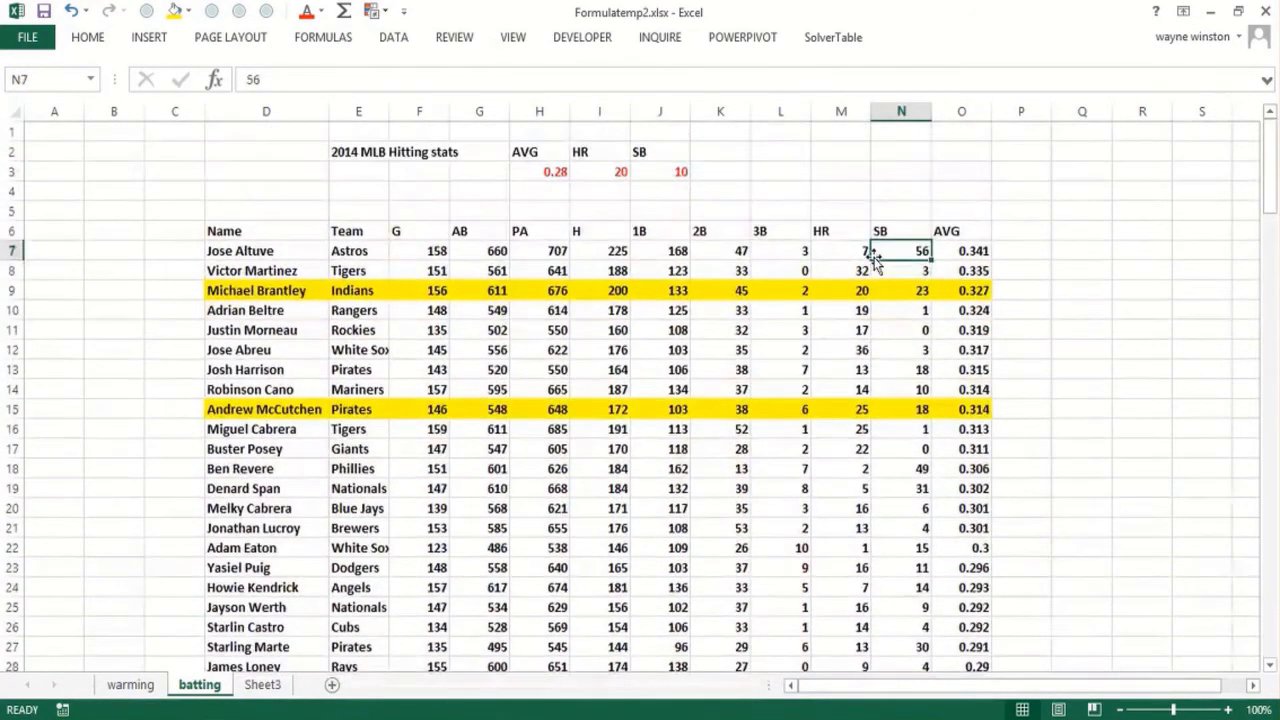
- Set the SB threshold in J3 to 1 and examine the highlighted rows near the start of the player list
{"action": "key", "text": "Left"}
{"action": "key", "text": "Left"}
{"action": "key", "text": "Left"}
{"action": "key", "text": "Up"}
{"action": "key", "text": "Up"}
{"action": "key", "text": "Left"}
{"action": "key", "text": "Up"}
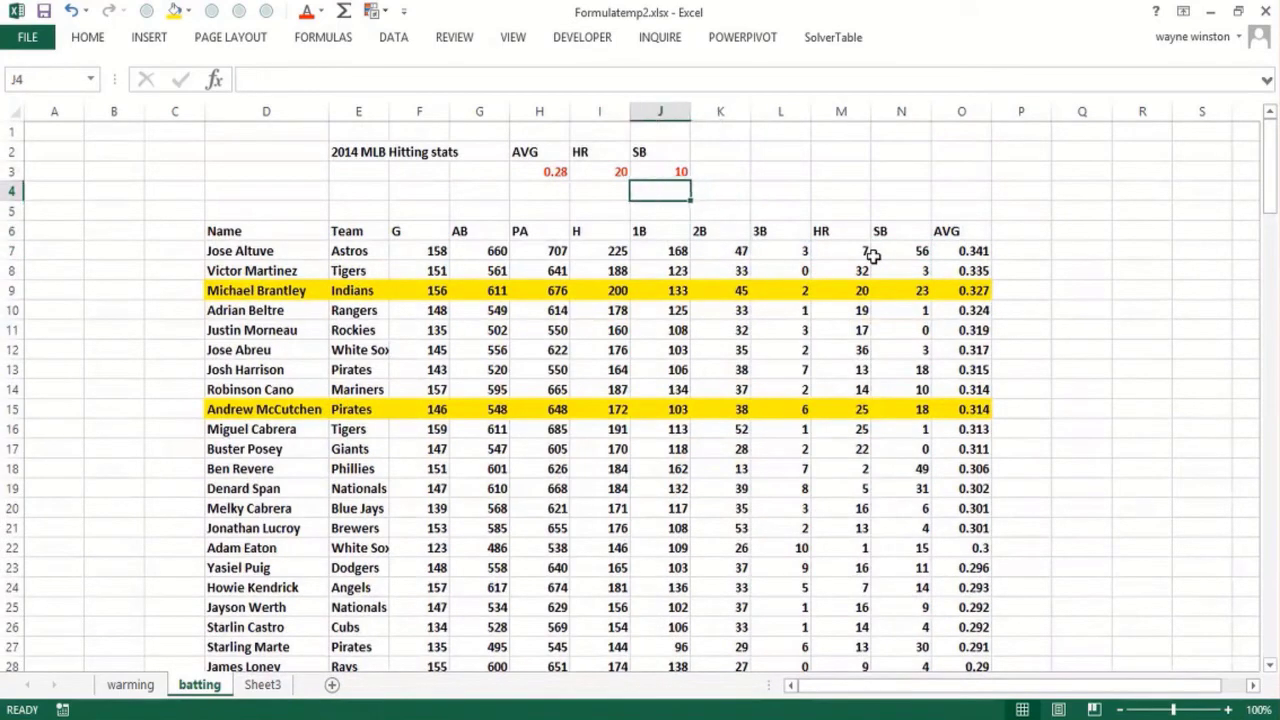
{"action": "key", "text": "Up"}
{"action": "type", "text": "1"}
{"action": "key", "text": "Return"}
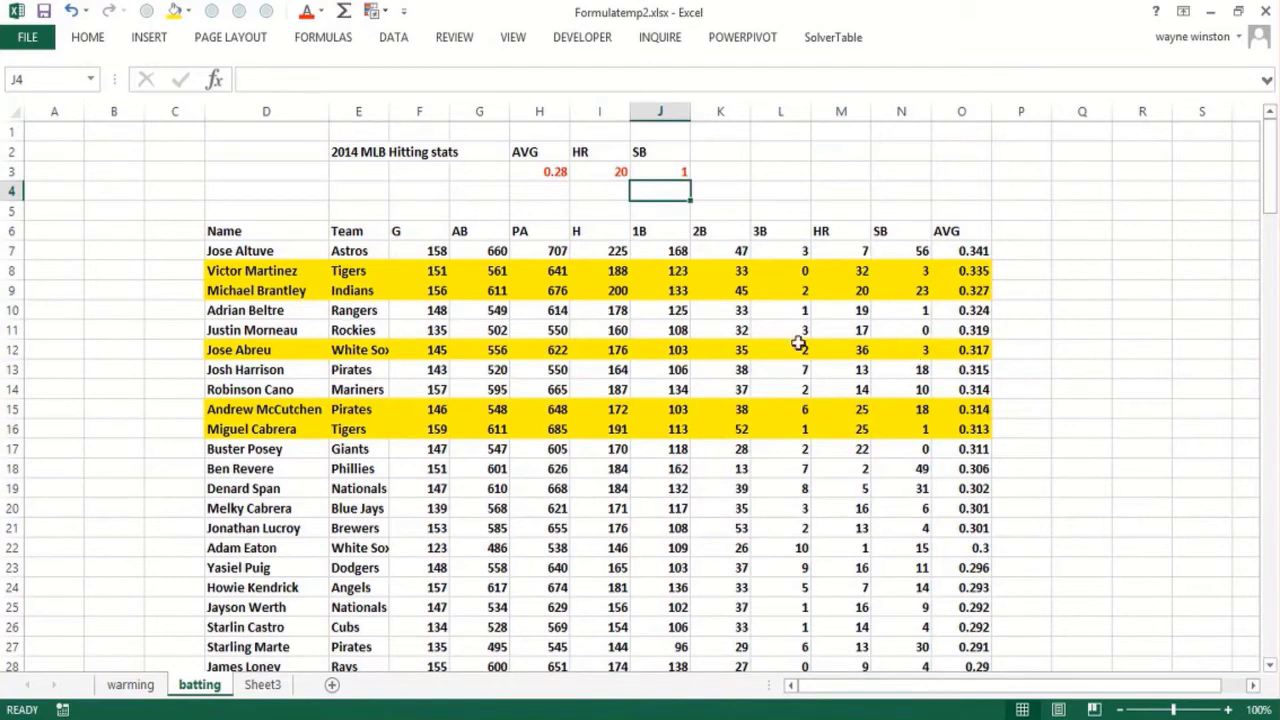
{"action": "left_click", "coordinate": [434, 352]}
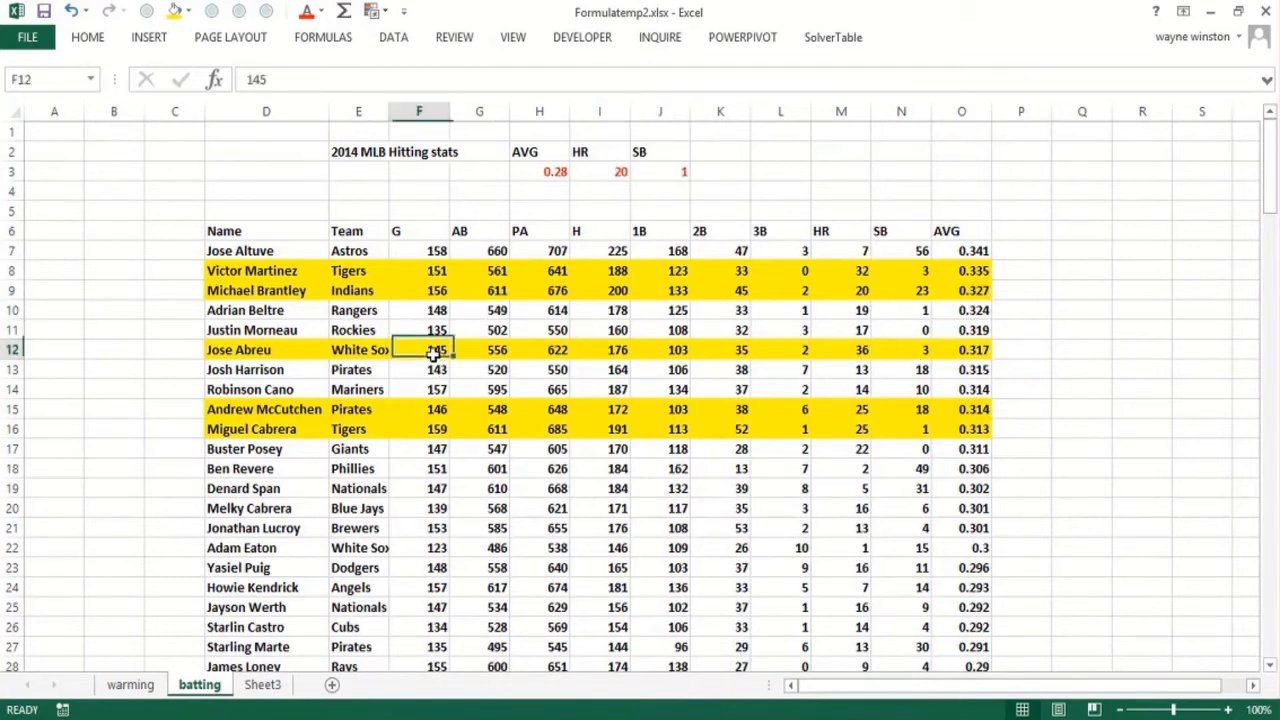
{"action": "left_click", "coordinate": [348, 430]}
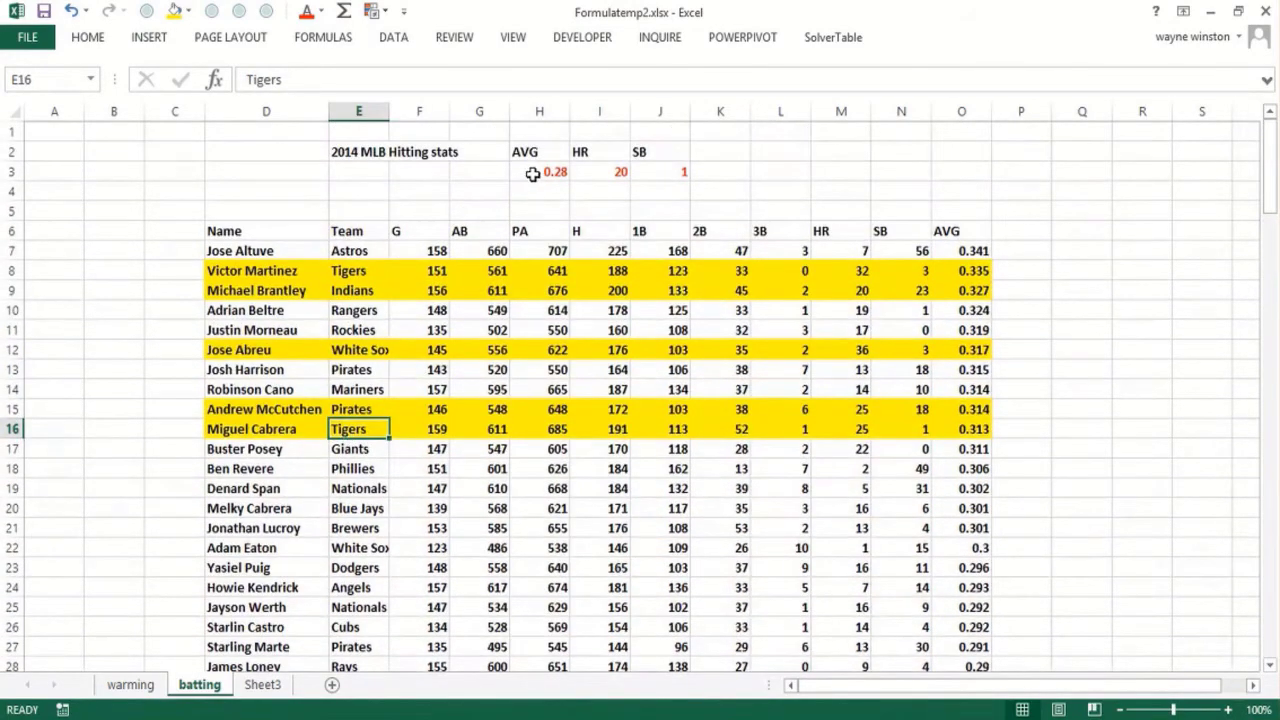
- Set the thresholds to .30 for AVG in H3, 30 for HR in I3 and 5 for SB in J3
{"action": "left_click", "coordinate": [533, 174]}
{"action": "type", "text": ".30"}
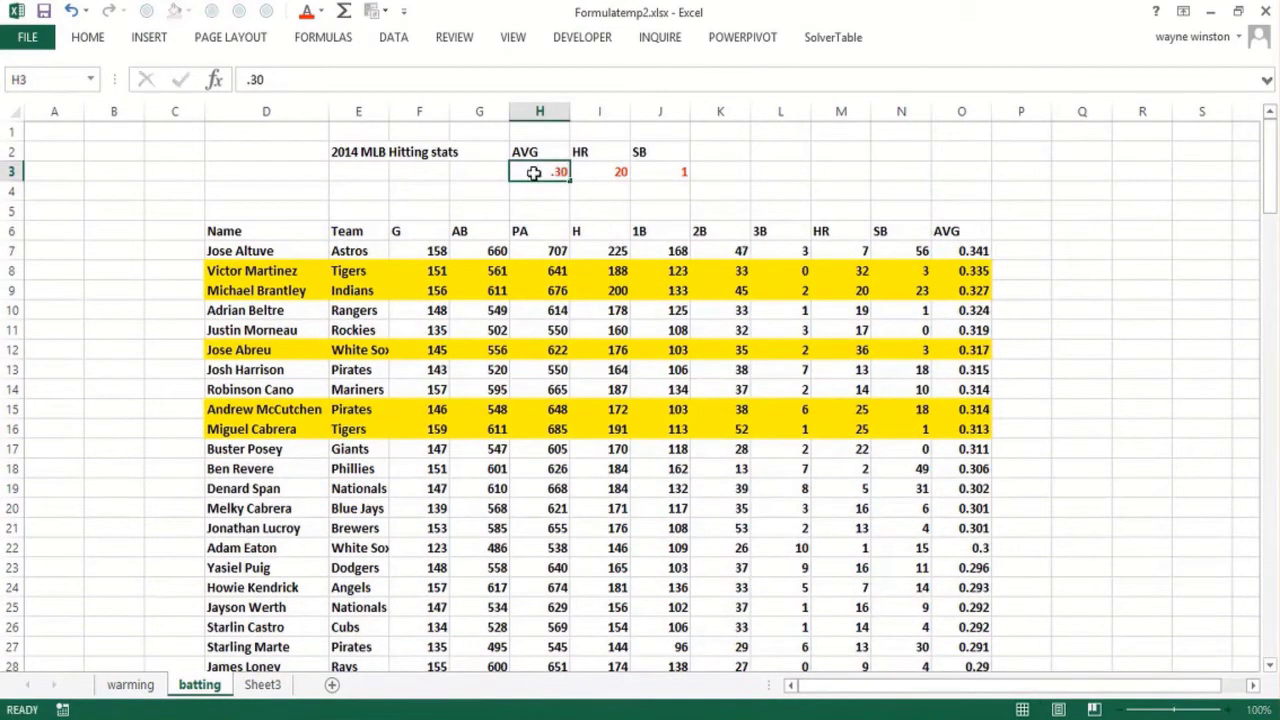
{"action": "key", "text": "Tab"}
{"action": "type", "text": "30"}
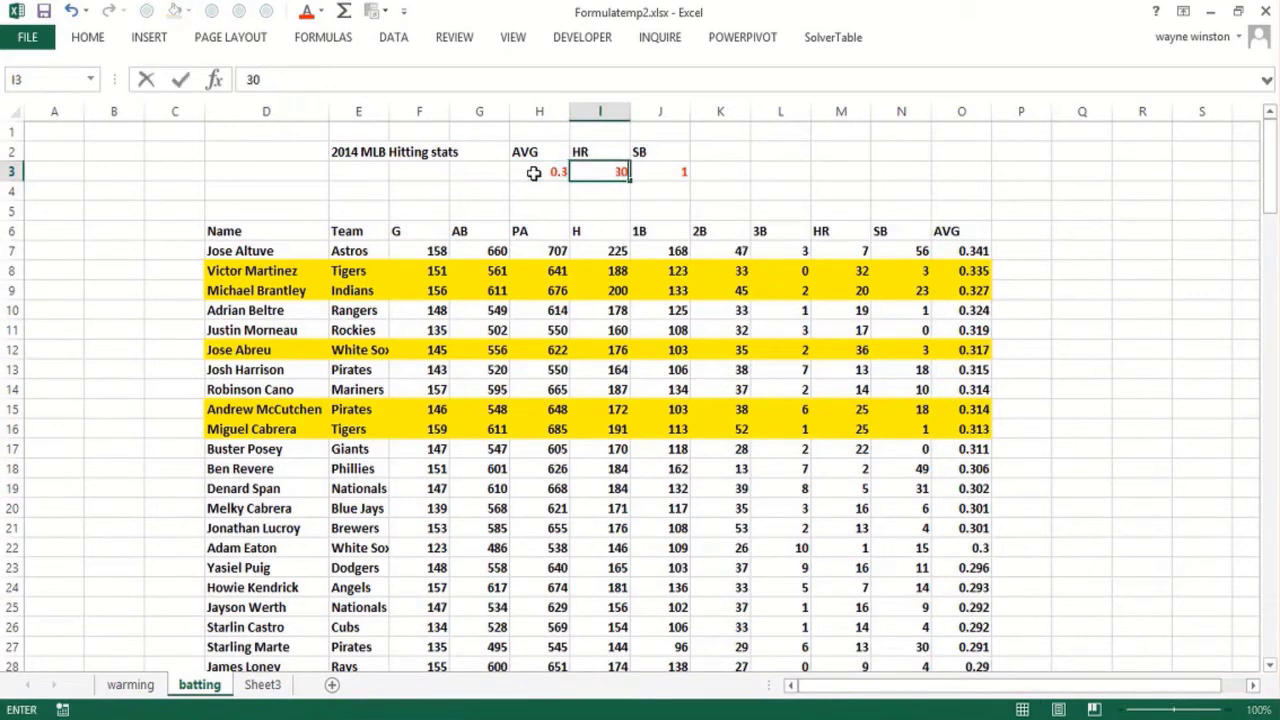
{"action": "key", "text": "Tab"}
{"action": "type", "text": "5"}
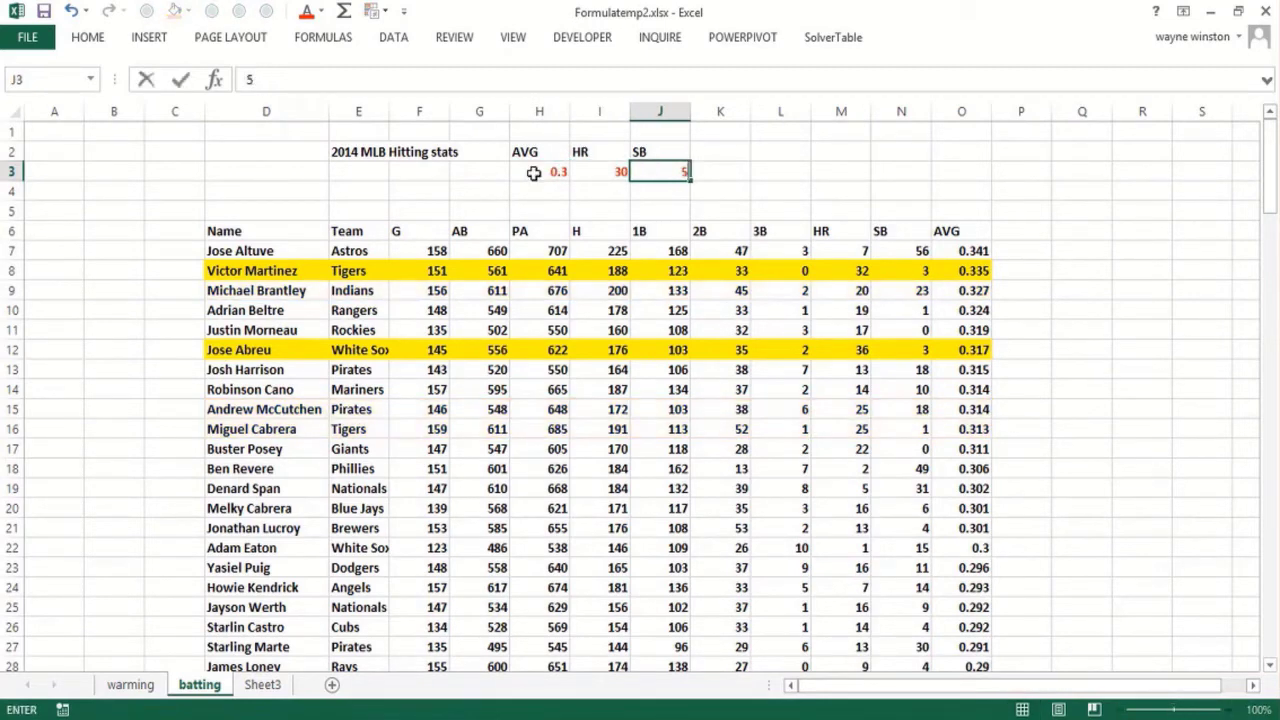
{"action": "key", "text": "Return"}
- Look through the whole player list for rows meeting the new thresholds, and return to the SB threshold cell J3
{"action": "key", "text": "Page_Down"}
{"action": "key", "text": "Page_Down"}
{"action": "key", "text": "Page_Down"}
{"action": "key", "text": "Page_Down"}
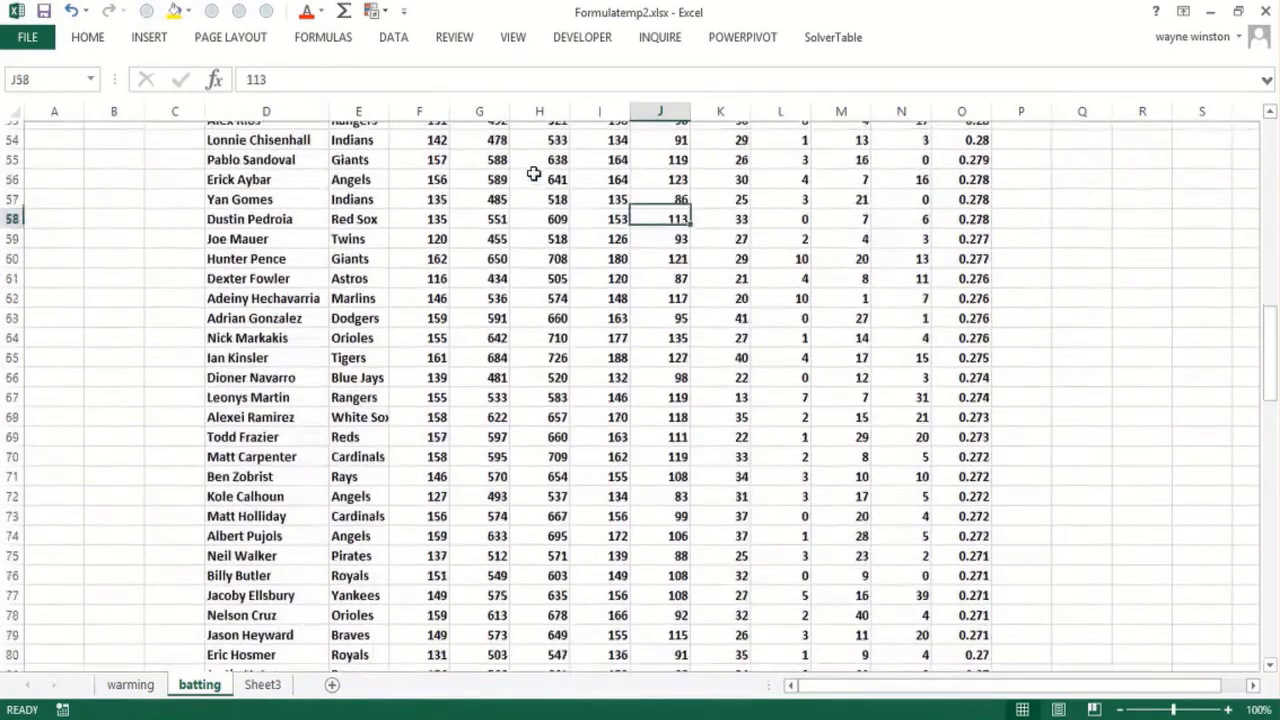
{"action": "key", "text": "Page_Down"}
{"action": "key", "text": "Page_Down"}
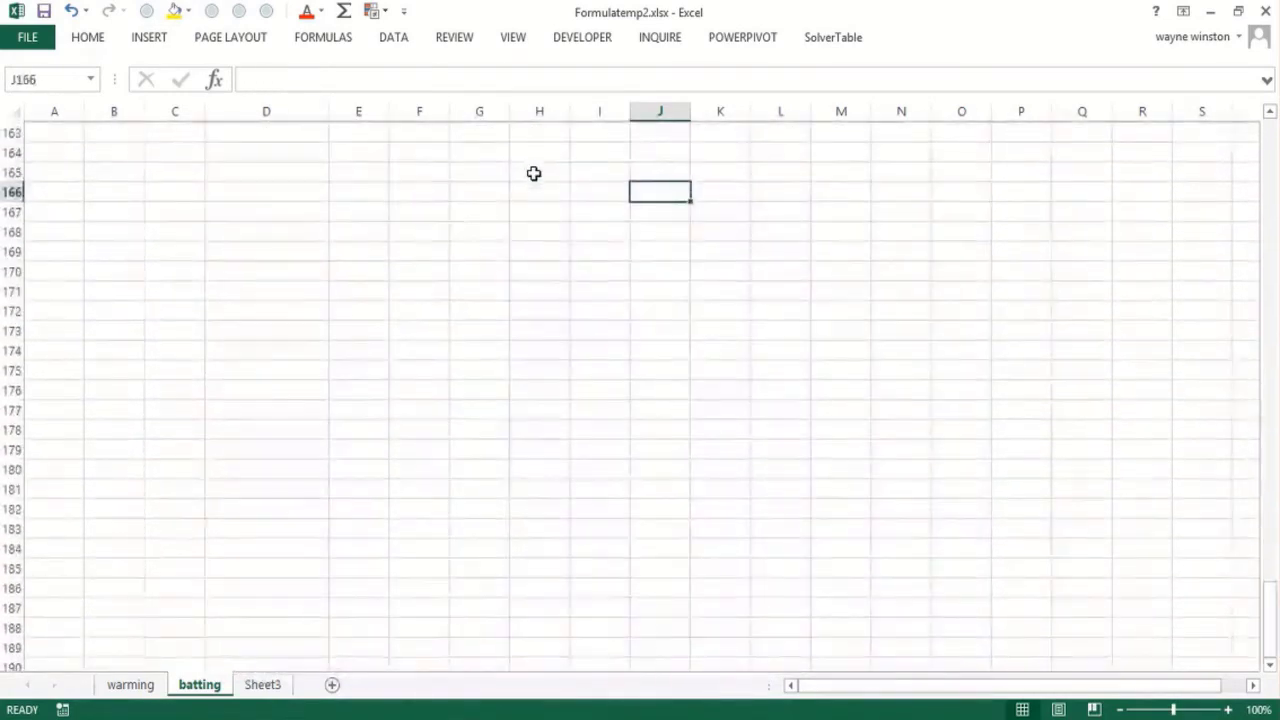
{"action": "key", "text": "Page_Up"}
{"action": "key", "text": "Page_Up"}
{"action": "key", "text": "Page_Up"}
{"action": "key", "text": "Page_Up"}
{"action": "key", "text": "Page_Up"}
{"action": "key", "text": "Page_Up"}
{"action": "key", "text": "Up"}
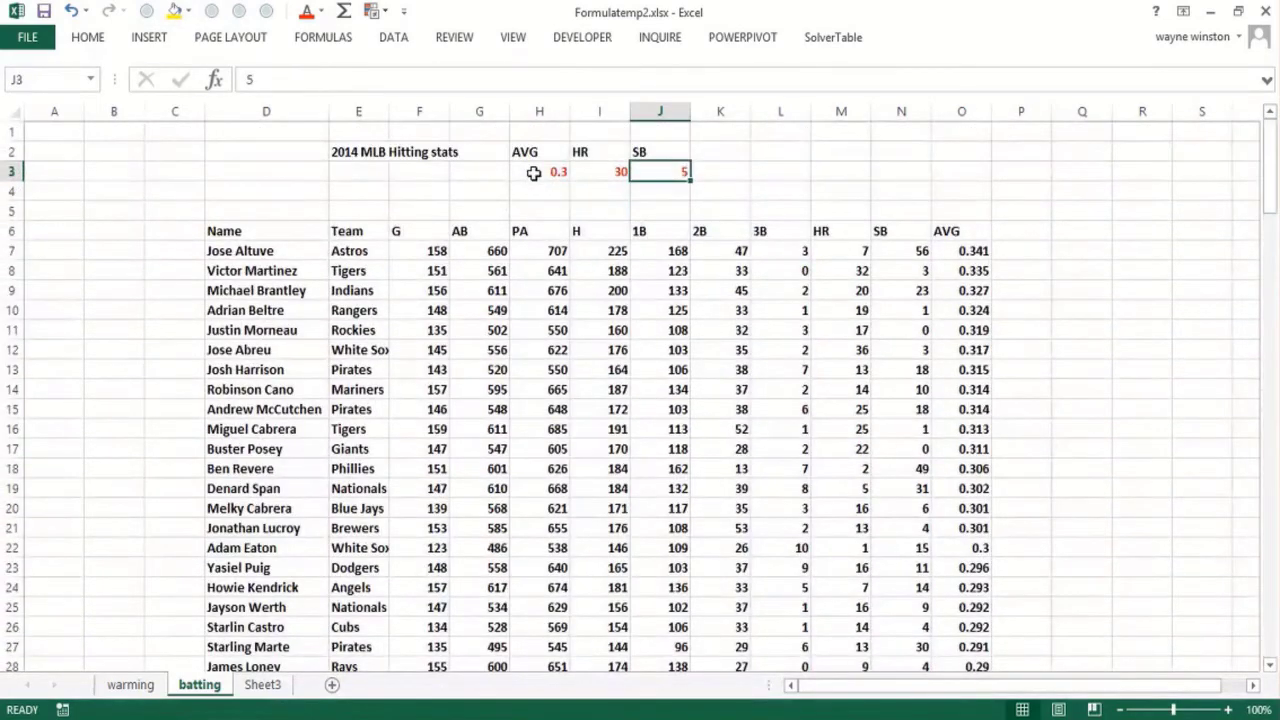
- Set the SB threshold in J3 to 1 and check the next screenful of players for highlighted rows
{"action": "type", "text": "1"}
{"action": "key", "text": "Return"}
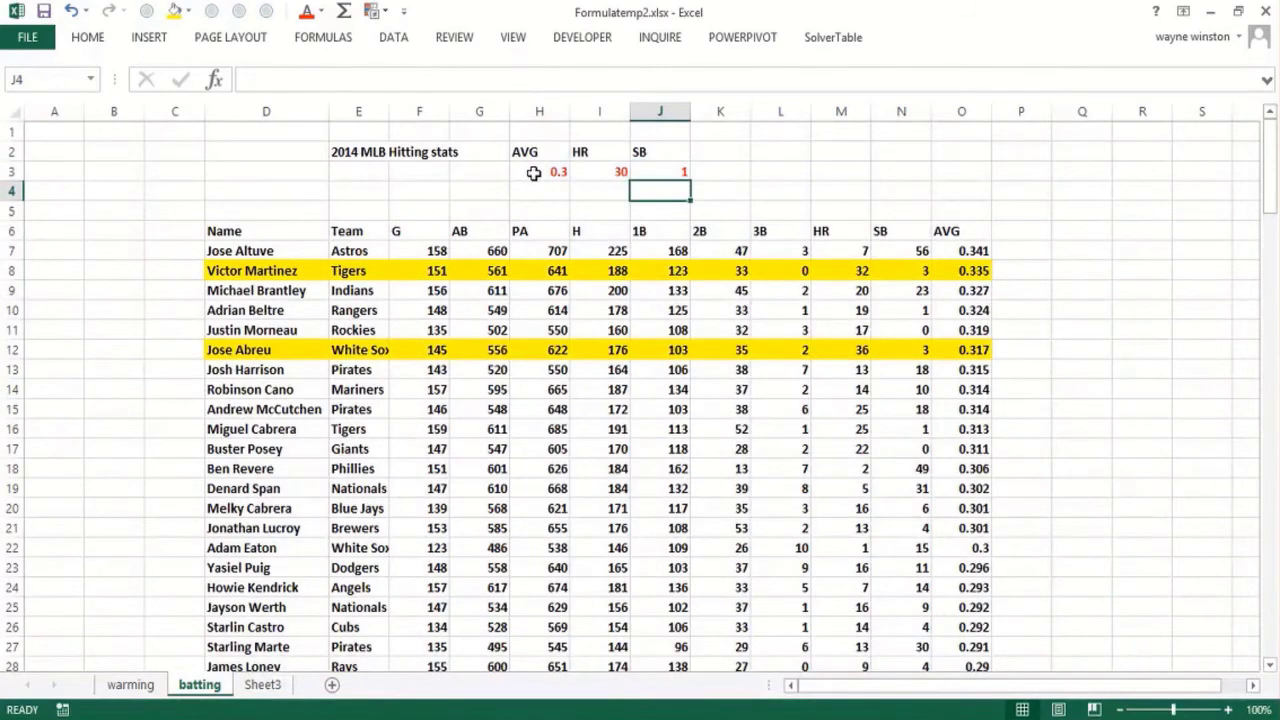
{"action": "key", "text": "Page_Down"}
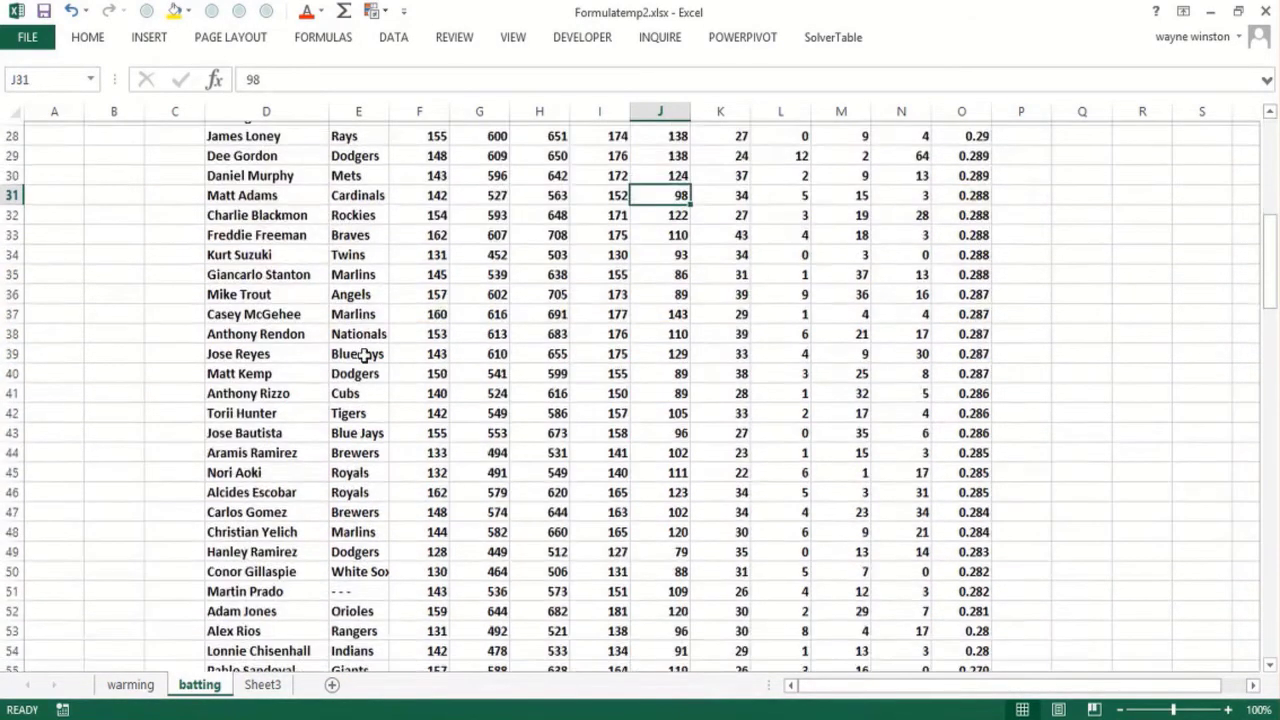
{"action": "key", "text": "Page_Up"}
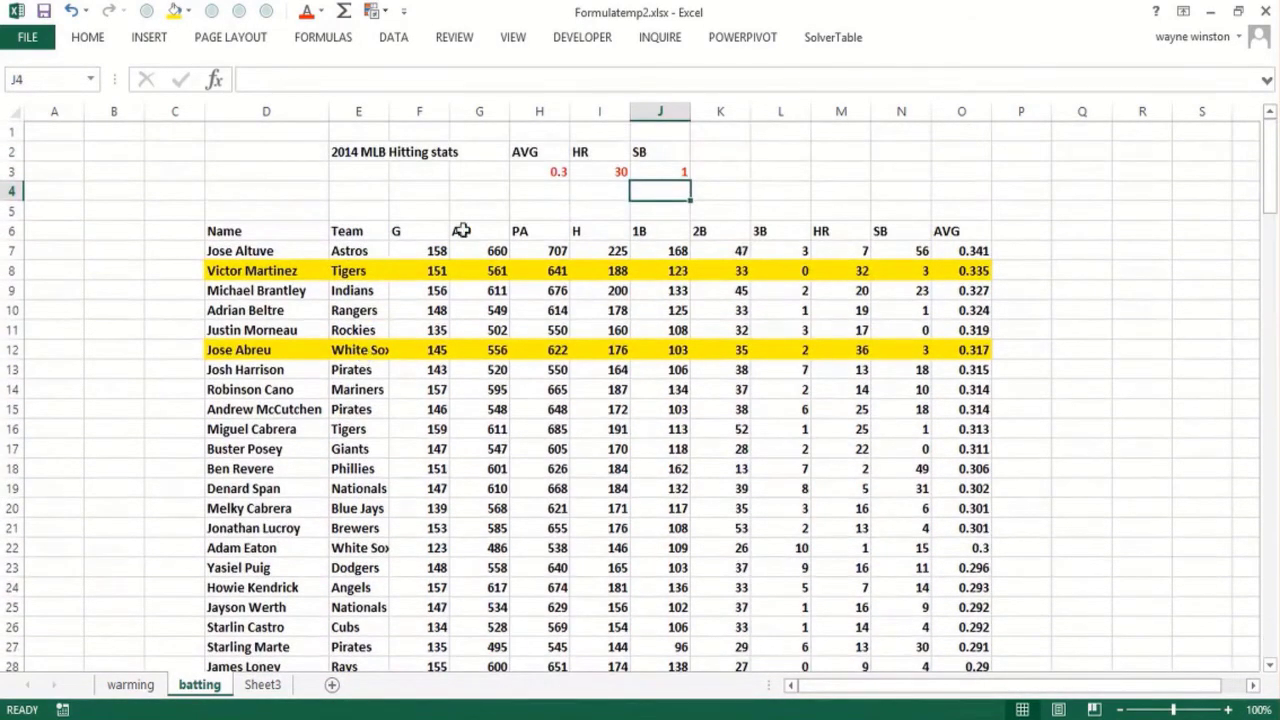
- Set the HR threshold in I3 to 25 and the AVG threshold in H3 to .29, and review the highlighted players
{"action": "left_click", "coordinate": [533, 172]}
{"action": "left_click", "coordinate": [596, 172]}
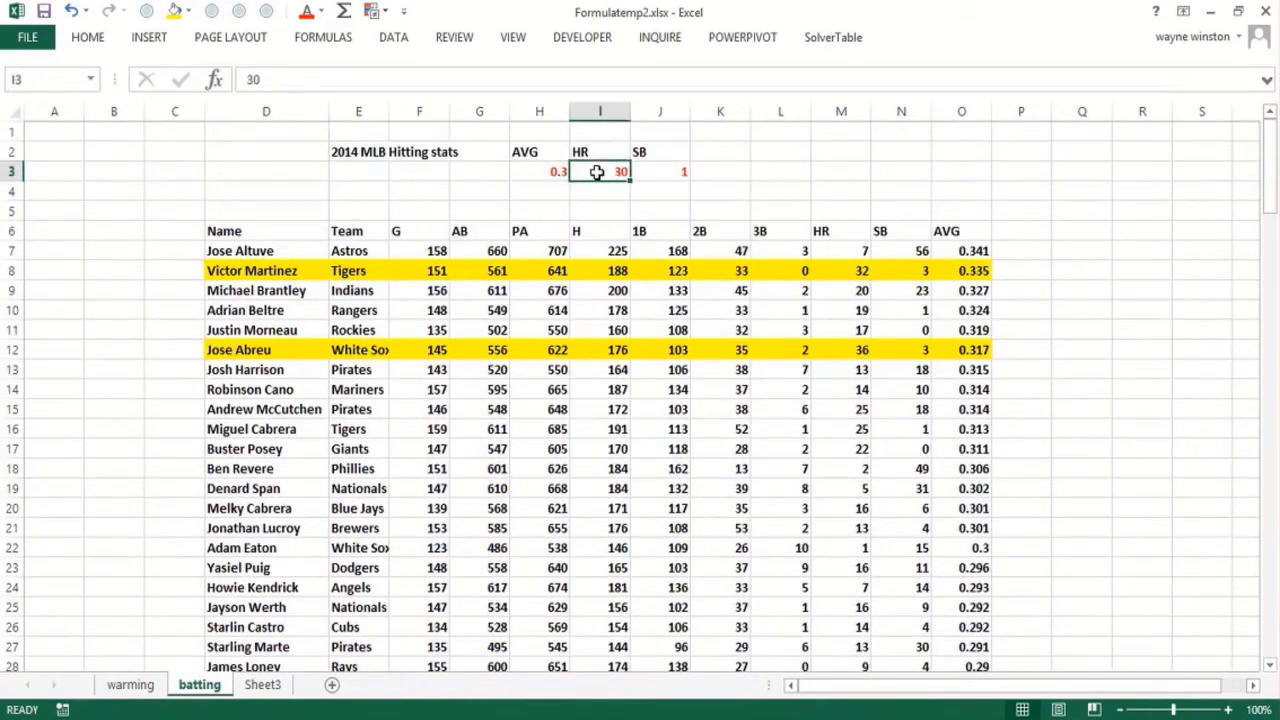
{"action": "type", "text": "25"}
{"action": "key", "text": "Left"}
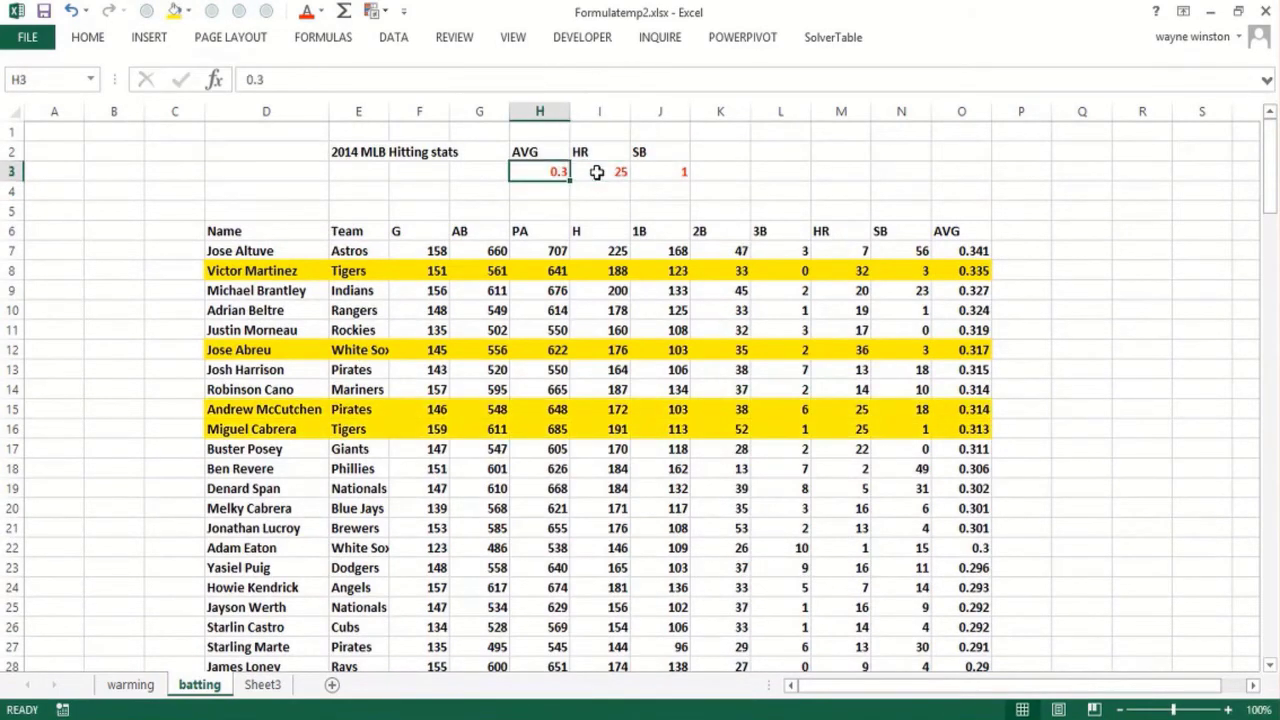
{"action": "type", "text": ".29"}
{"action": "key", "text": "Return"}
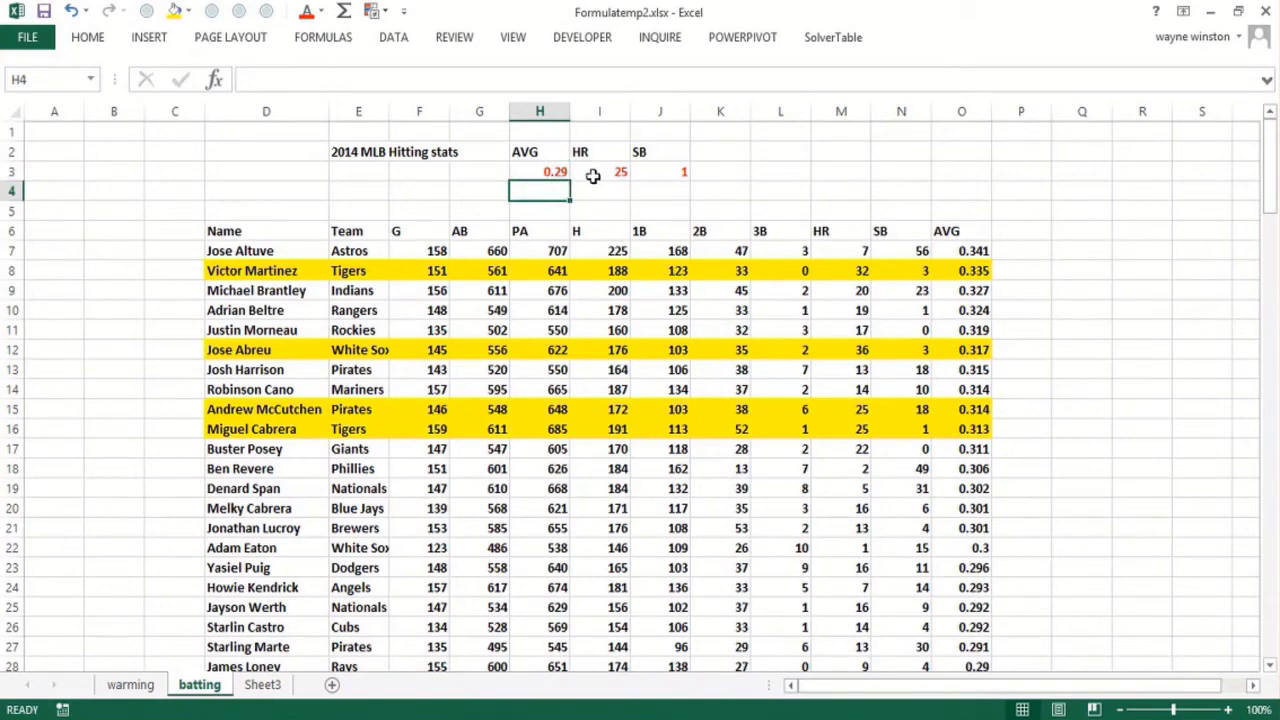
{"action": "left_click", "coordinate": [556, 467]}
{"action": "scroll", "coordinate": [556, 467], "scroll_direction": "down", "scroll_amount": 9}
{"action": "scroll", "coordinate": [556, 467], "scroll_direction": "up", "scroll_amount": 7}
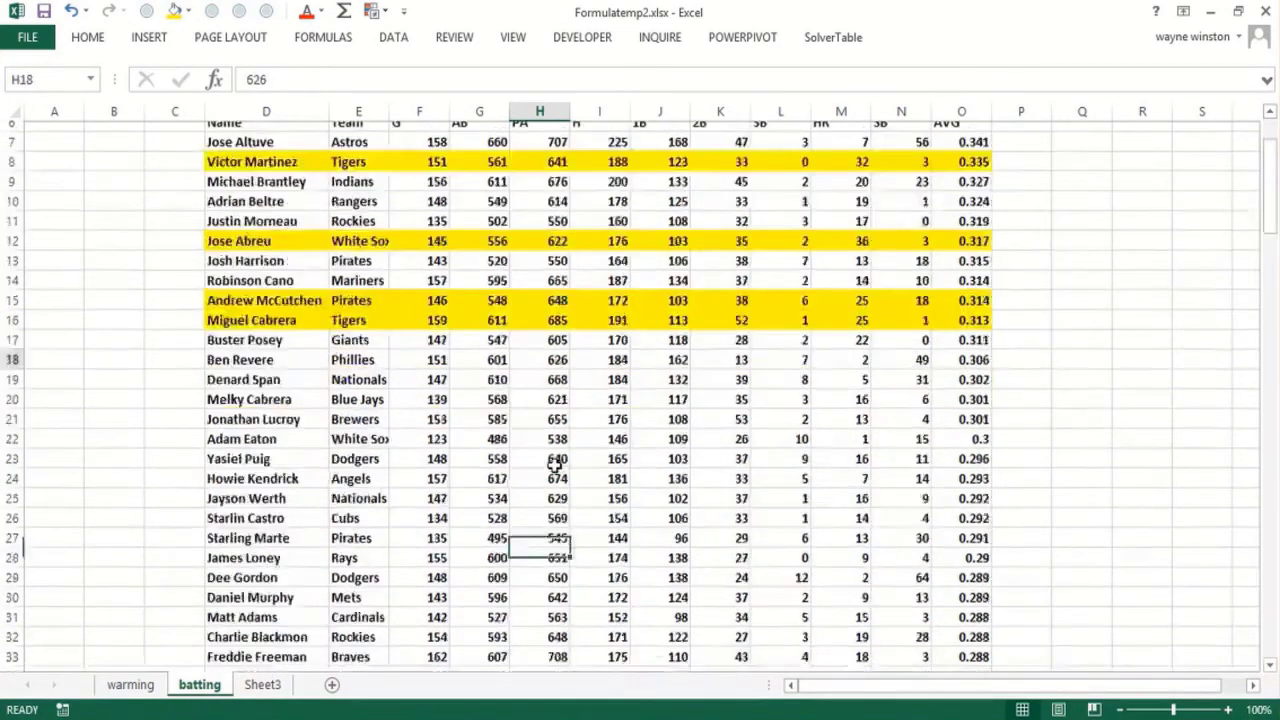
{"action": "scroll", "coordinate": [556, 464], "scroll_direction": "up", "scroll_amount": 2}
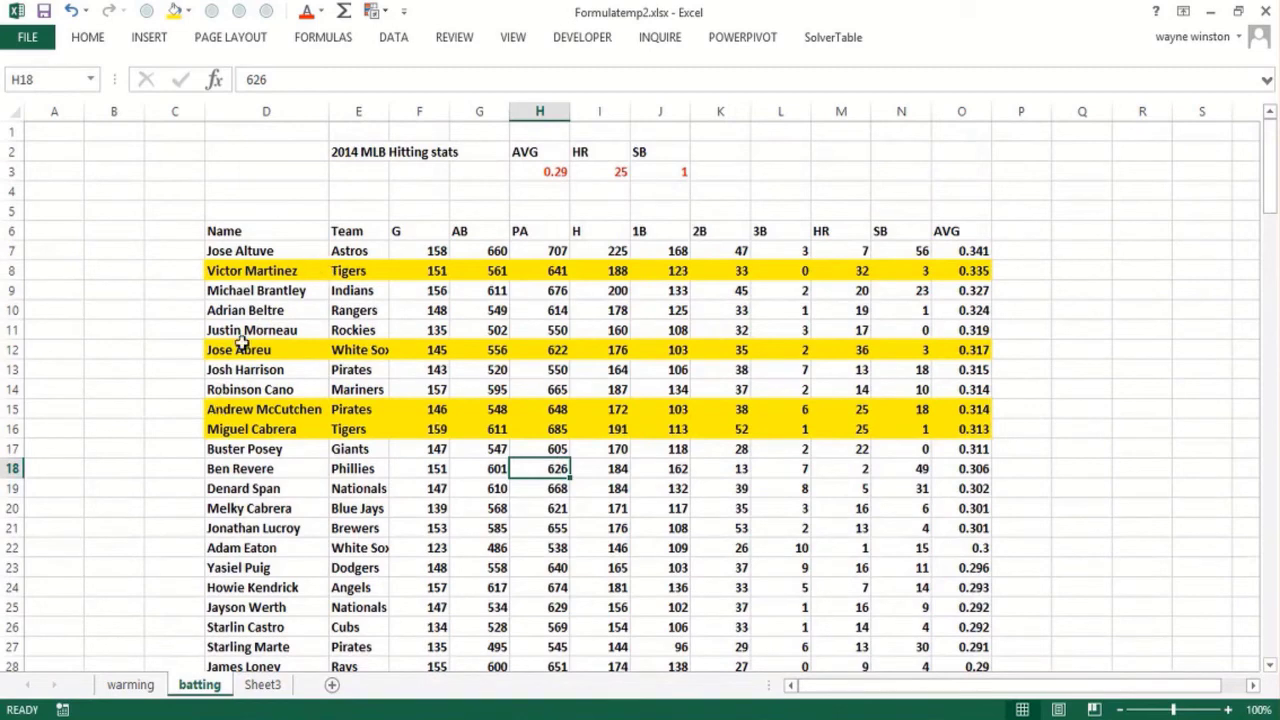
- Examine the formula and yellow format of the conditional formatting rule covering highlighted cell E8, leaving the rule as it is
{"action": "left_click", "coordinate": [358, 271]}
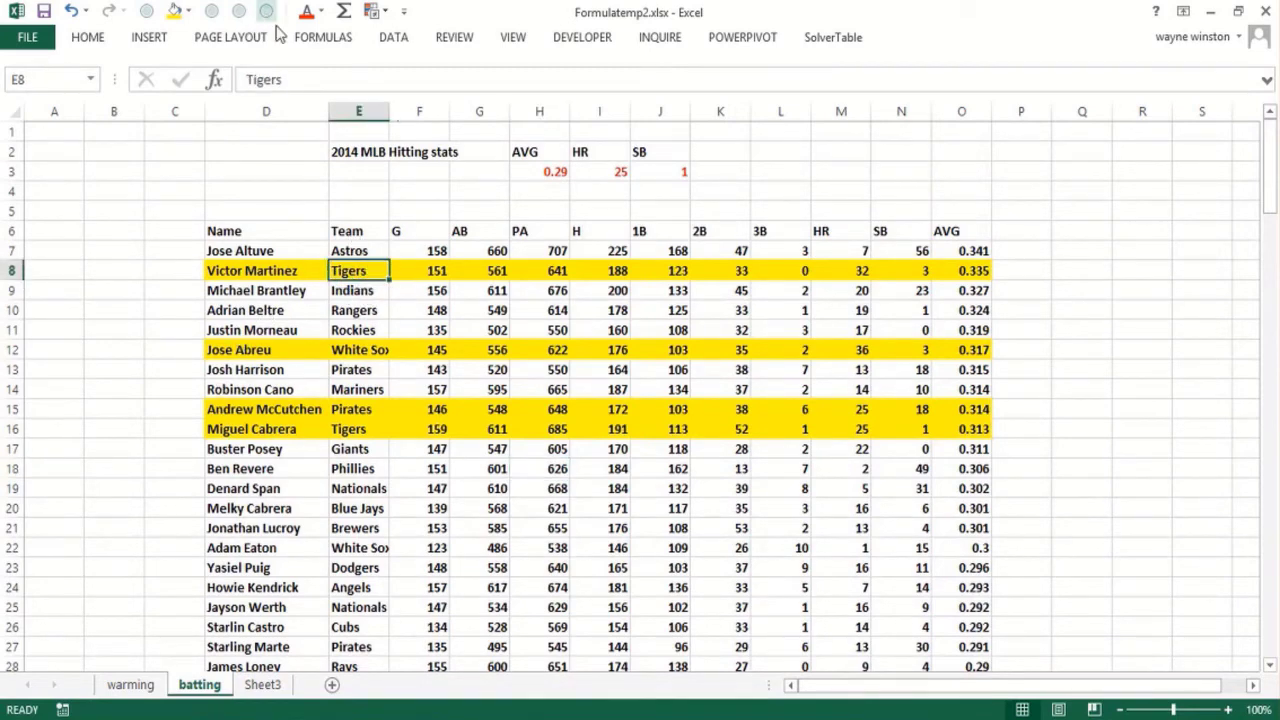
{"action": "left_click", "coordinate": [310, 40]}
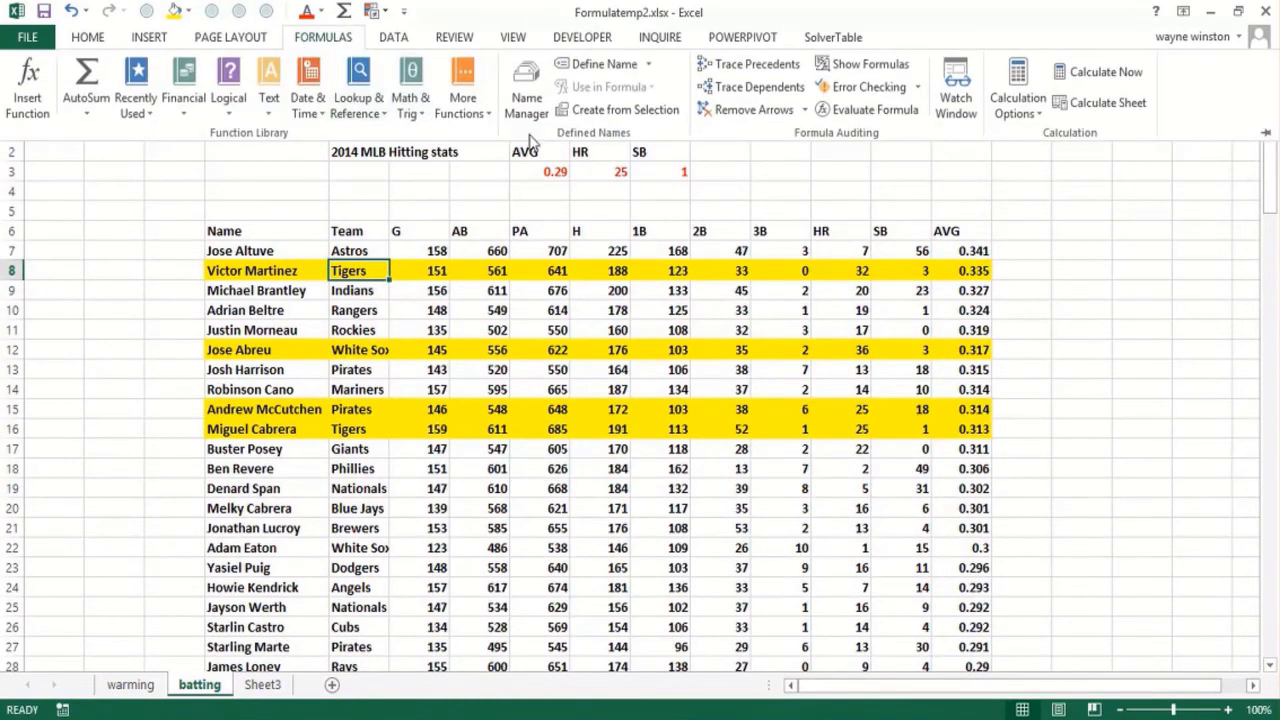
{"action": "left_click", "coordinate": [88, 40]}
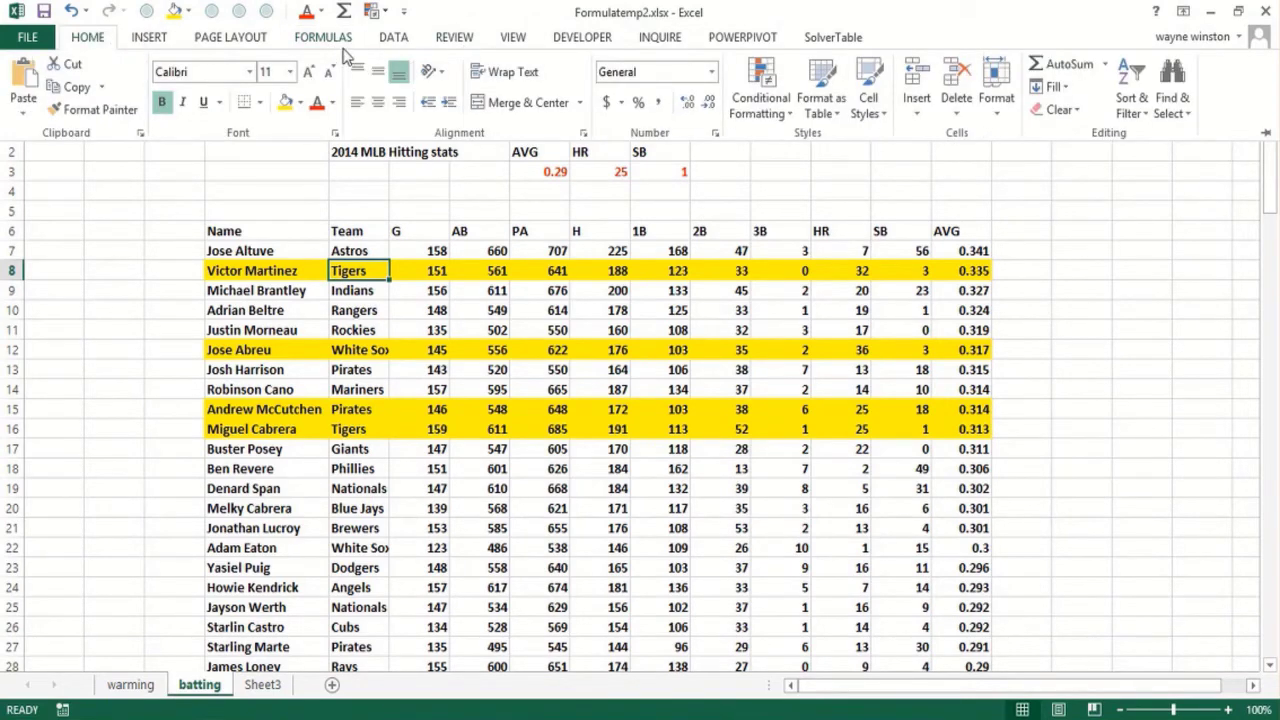
{"action": "left_click", "coordinate": [756, 105]}
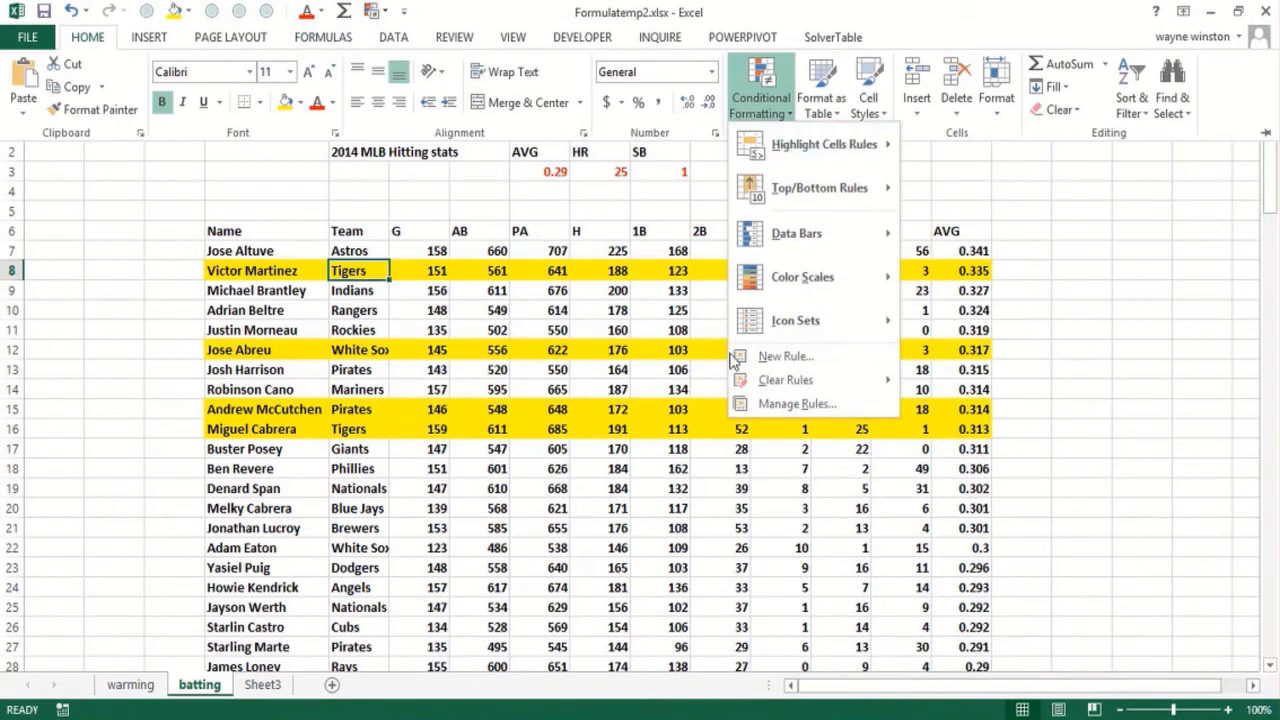
{"action": "left_click", "coordinate": [772, 404]}
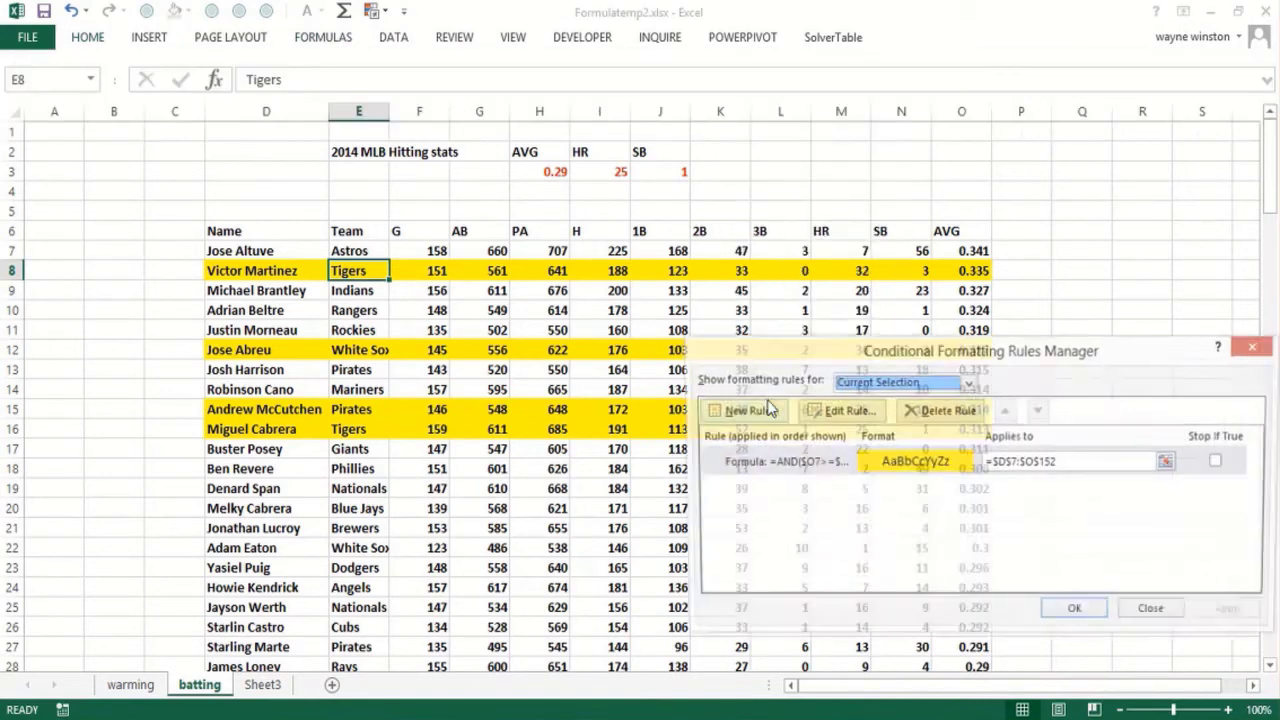
{"action": "double_click", "coordinate": [771, 462]}
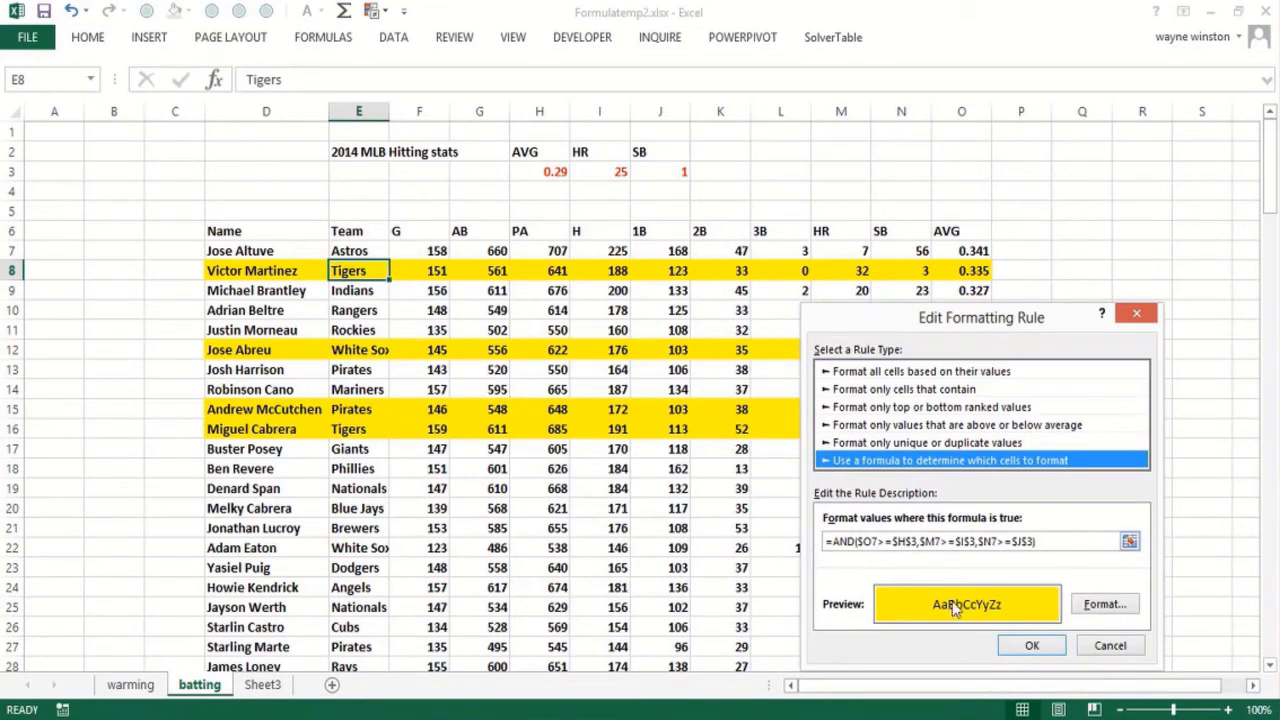
{"action": "key", "text": "Return"}
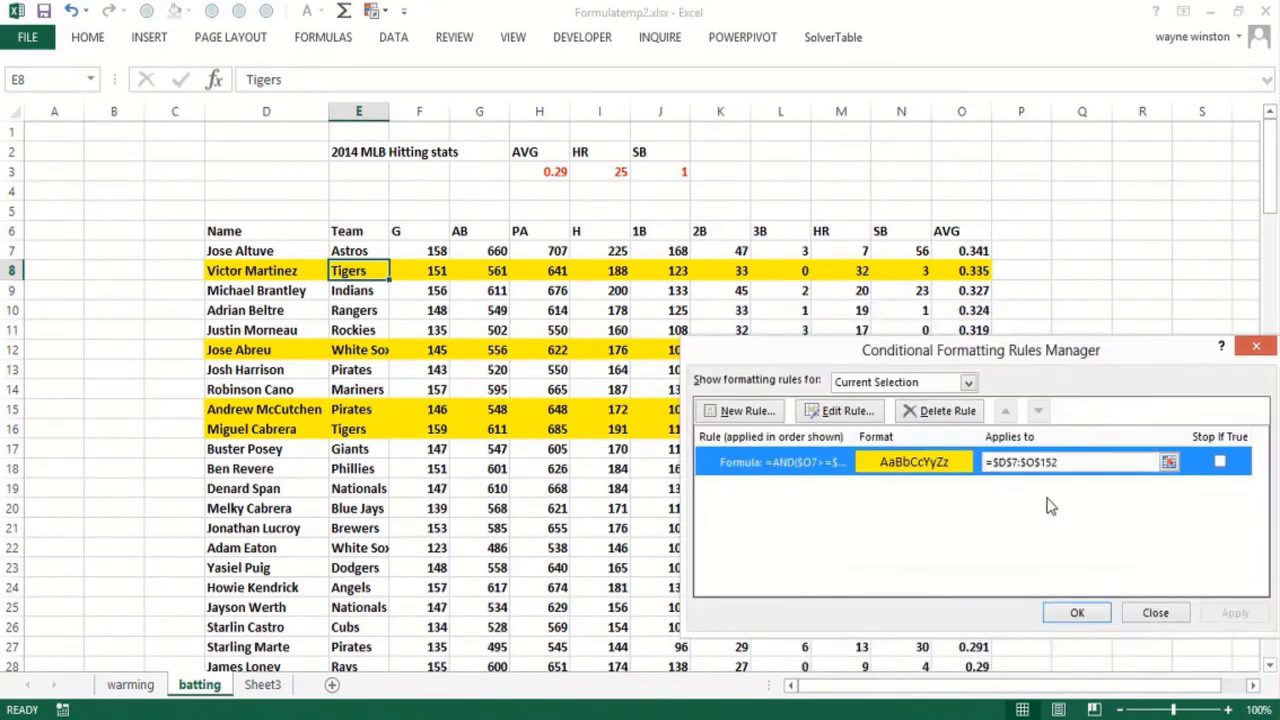
{"action": "left_click", "coordinate": [1256, 347]}
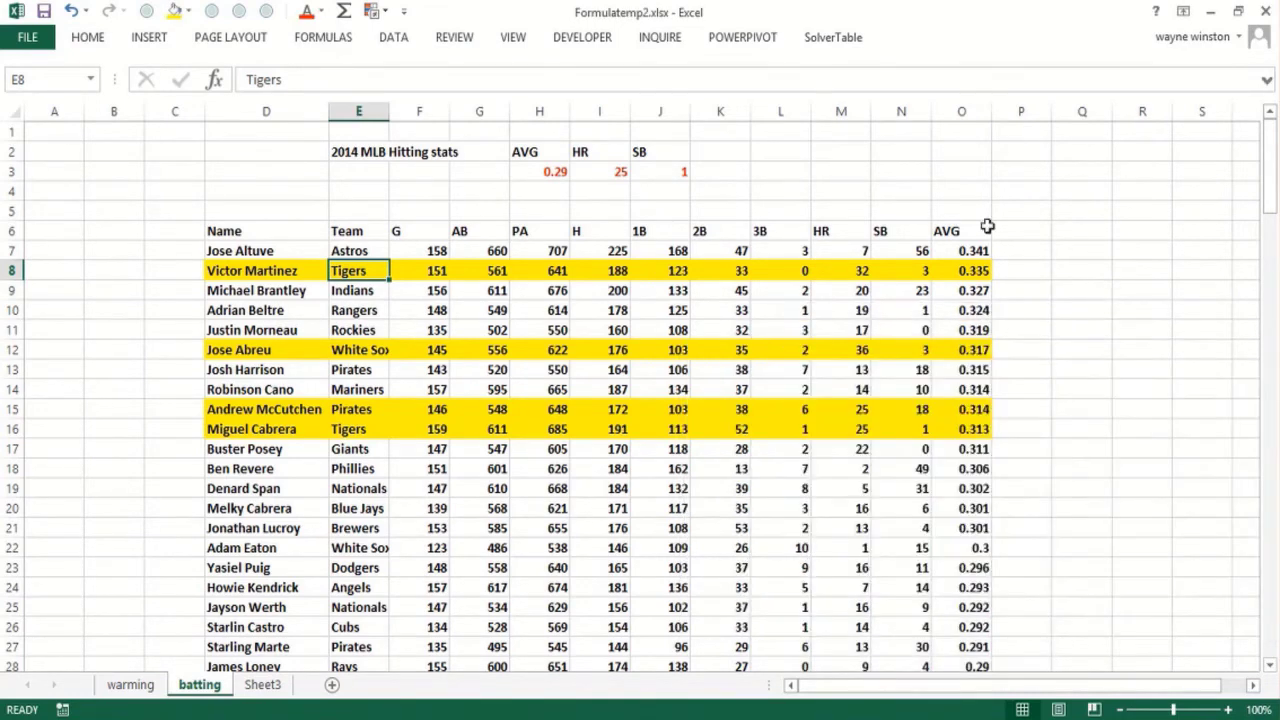
- Enter the note "F5 Special key highlights range in spreadsheet" in cell M3
{"action": "left_click", "coordinate": [815, 175]}
{"action": "type", "text": "F5"}
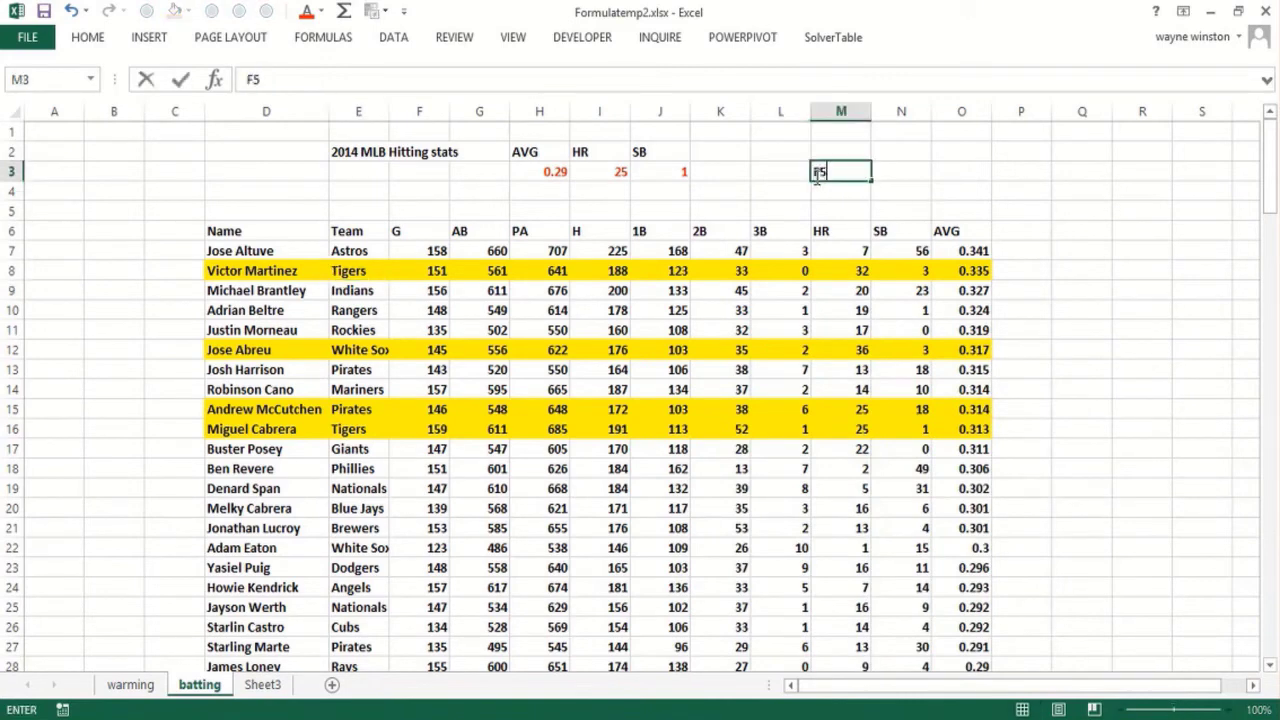
{"action": "type", "text": " key highlight"}
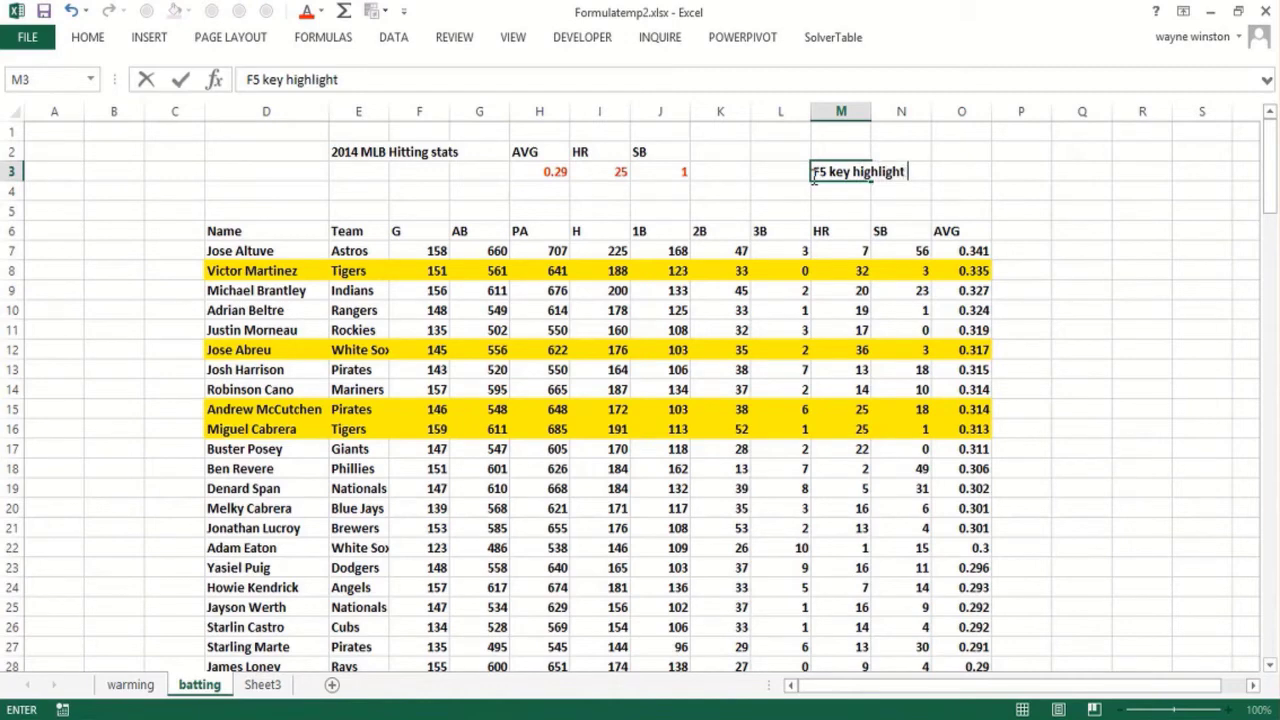
{"action": "type", "text": " rnage"}
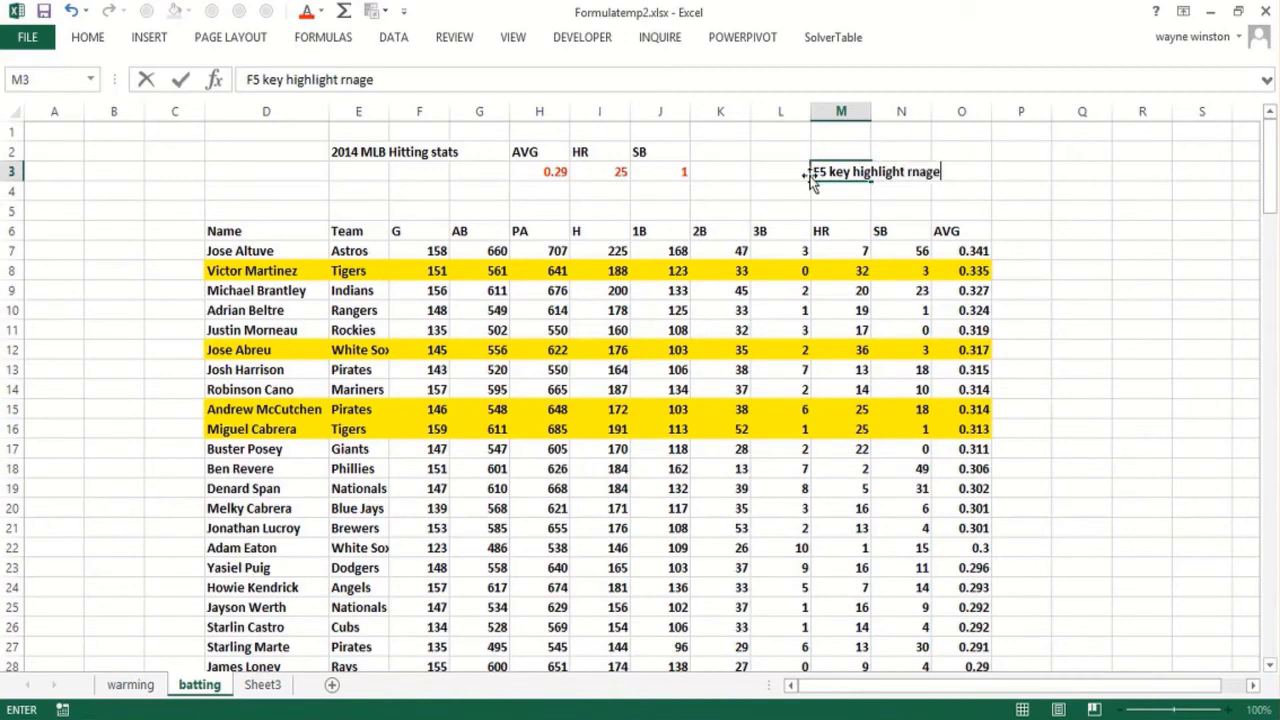
{"action": "key", "text": "BackSpace"}
{"action": "key", "text": "BackSpace"}
{"action": "type", "text": "g"}
{"action": "key", "text": "BackSpace"}
{"action": "key", "text": "BackSpace"}
{"action": "key", "text": "BackSpace"}
{"action": "key", "text": "BackSpace"}
{"action": "key", "text": "BackSpace"}
{"action": "key", "text": "BackSpace"}
{"action": "key", "text": "BackSpace"}
{"action": "key", "text": "BackSpace"}
{"action": "key", "text": "BackSpace"}
{"action": "key", "text": "BackSpace"}
{"action": "key", "text": "BackSpace"}
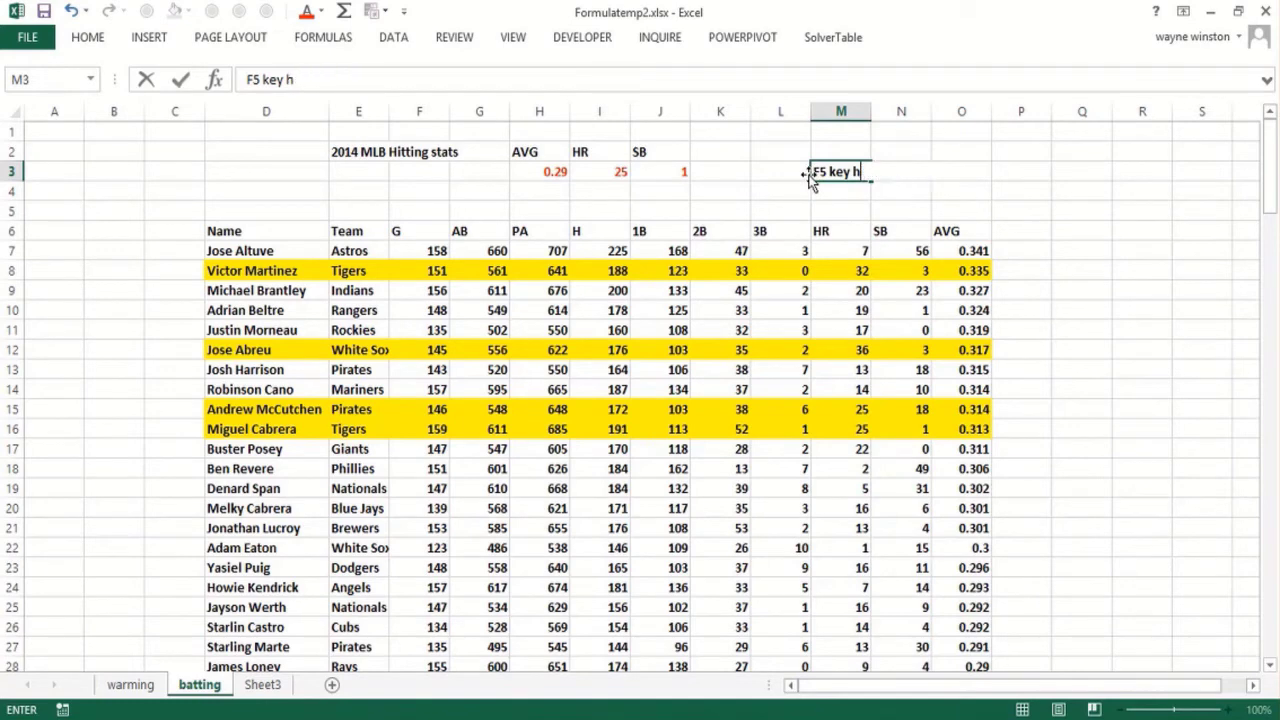
{"action": "key", "text": "BackSpace"}
{"action": "key", "text": "BackSpace"}
{"action": "key", "text": "BackSpace"}
{"action": "type", "text": "Special key high"}
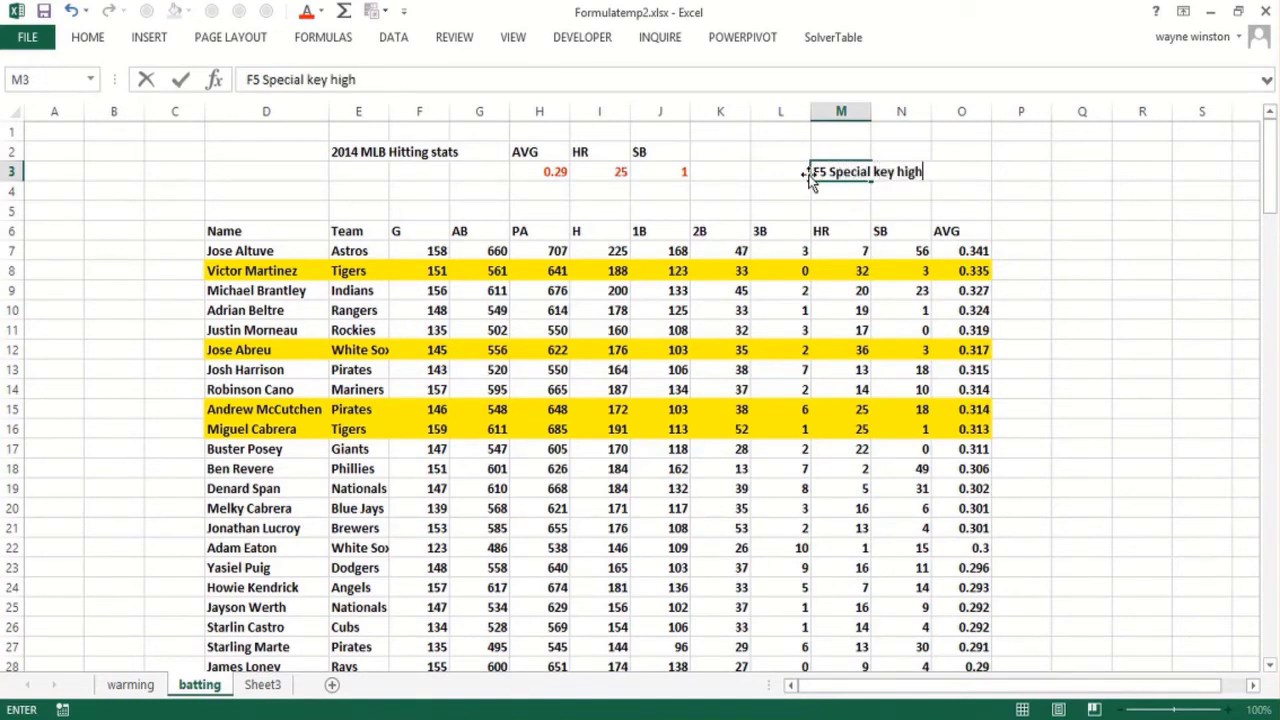
{"action": "type", "text": "lights rang"}
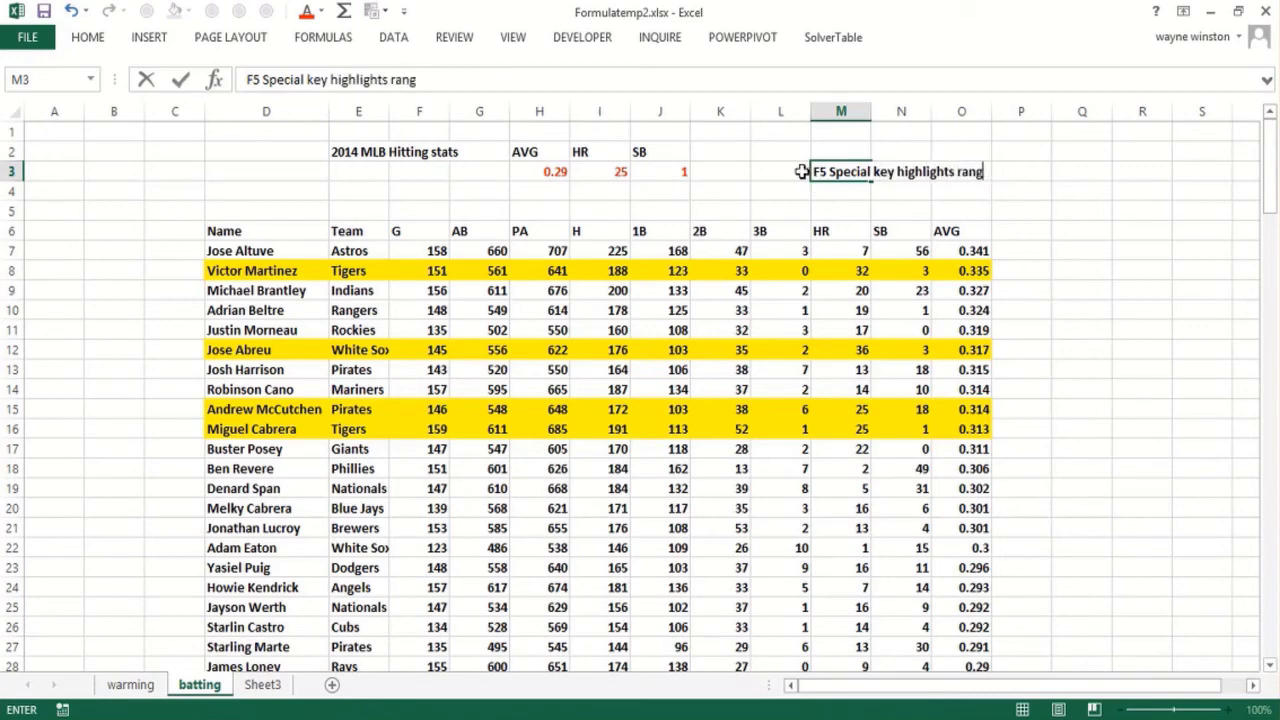
{"action": "type", "text": "e in spreadsheet"}
{"action": "key", "text": "Return"}
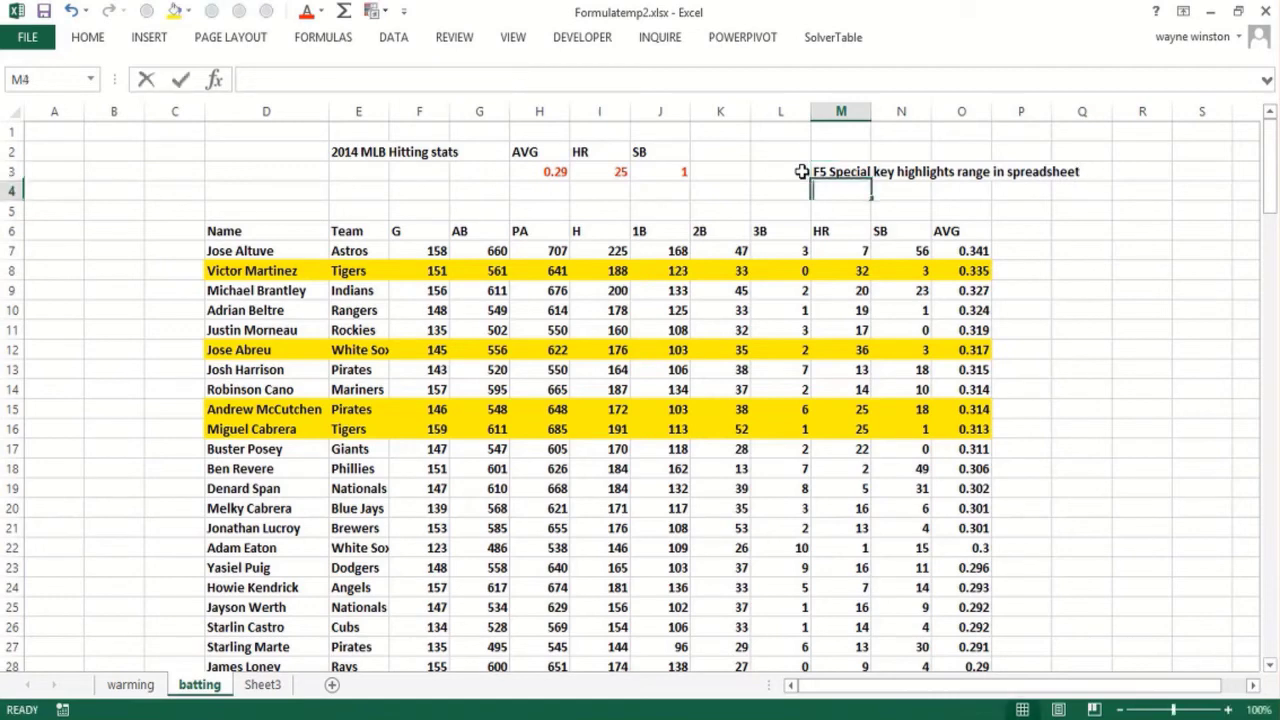
- Continue the note in cell M4 with "where there are conditional formats"
{"action": "type", "text": "where there a"}
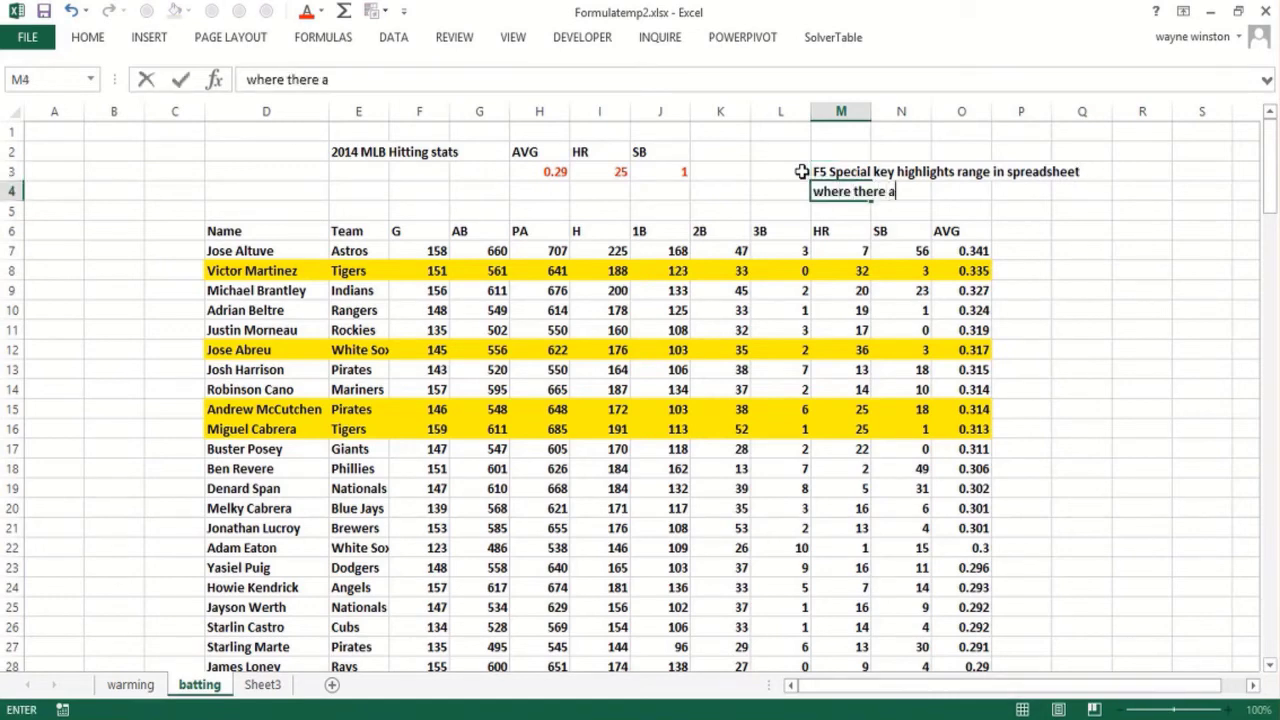
{"action": "type", "text": "re conditional formats"}
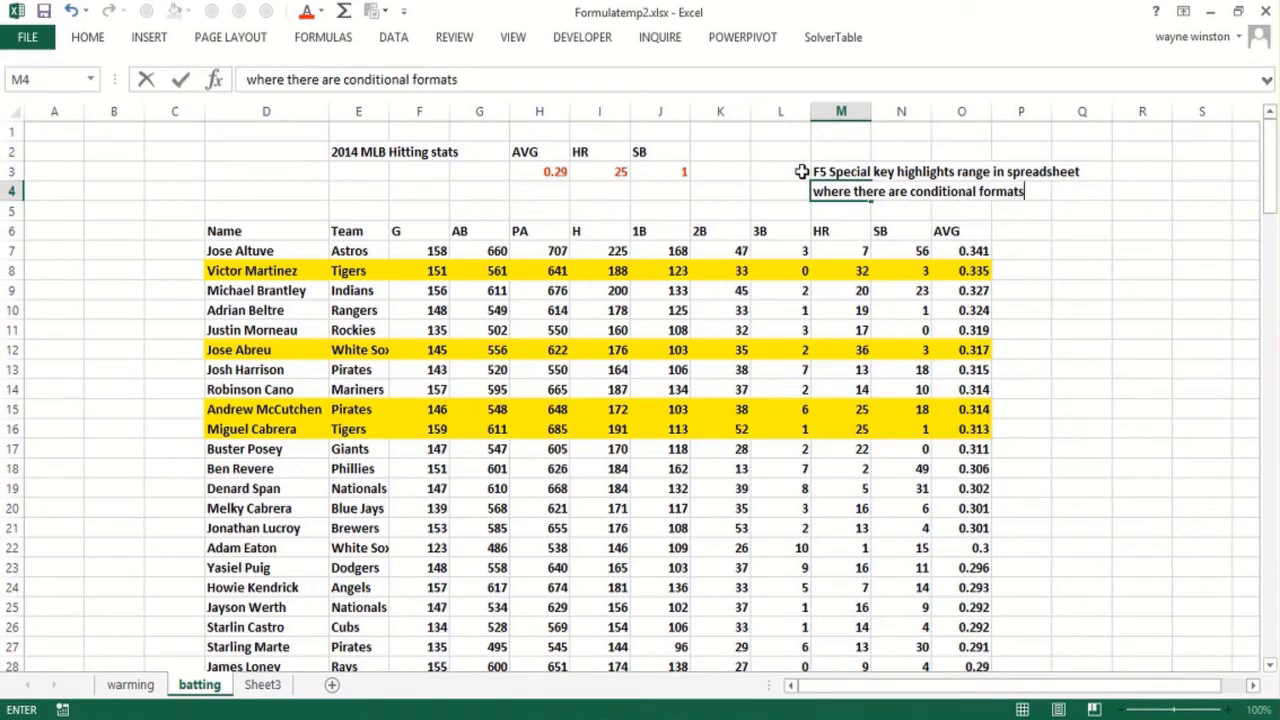
{"action": "key", "text": "Return"}
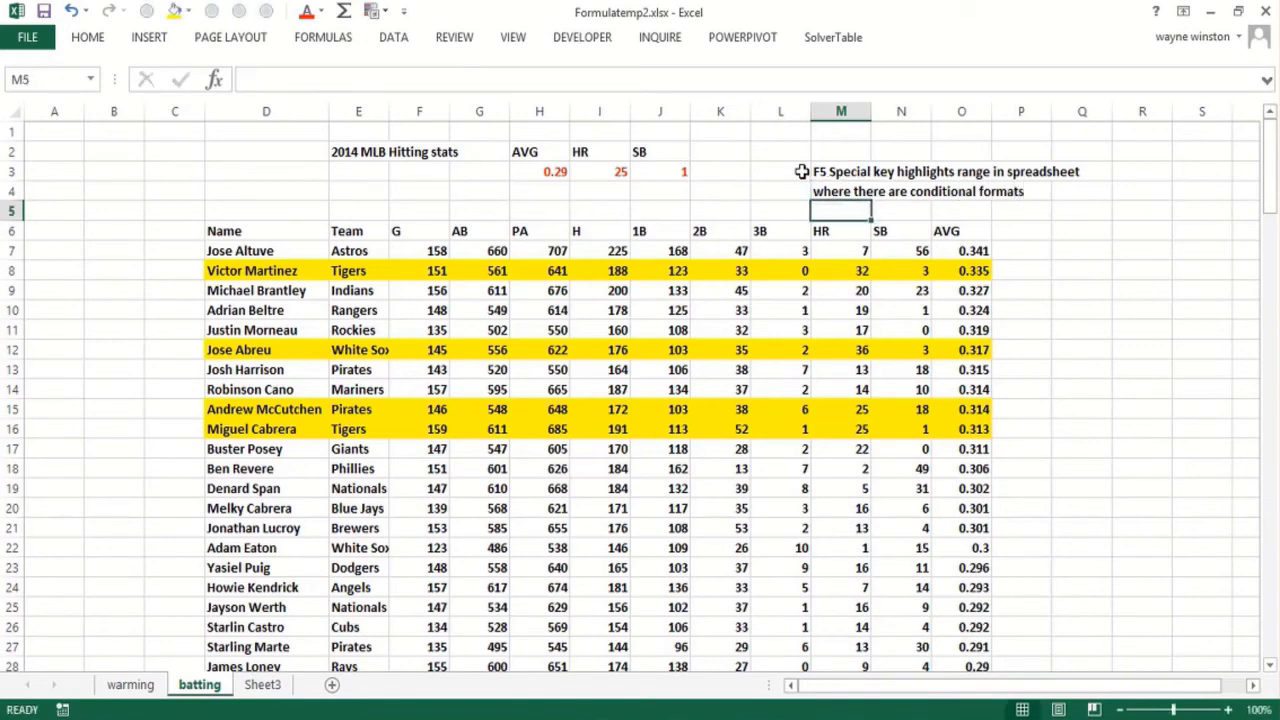
- Select all cells with conditional formats across the entire batting sheet using Go To Special
{"action": "left_click", "coordinate": [16, 110]}
{"action": "key", "text": "F5"}
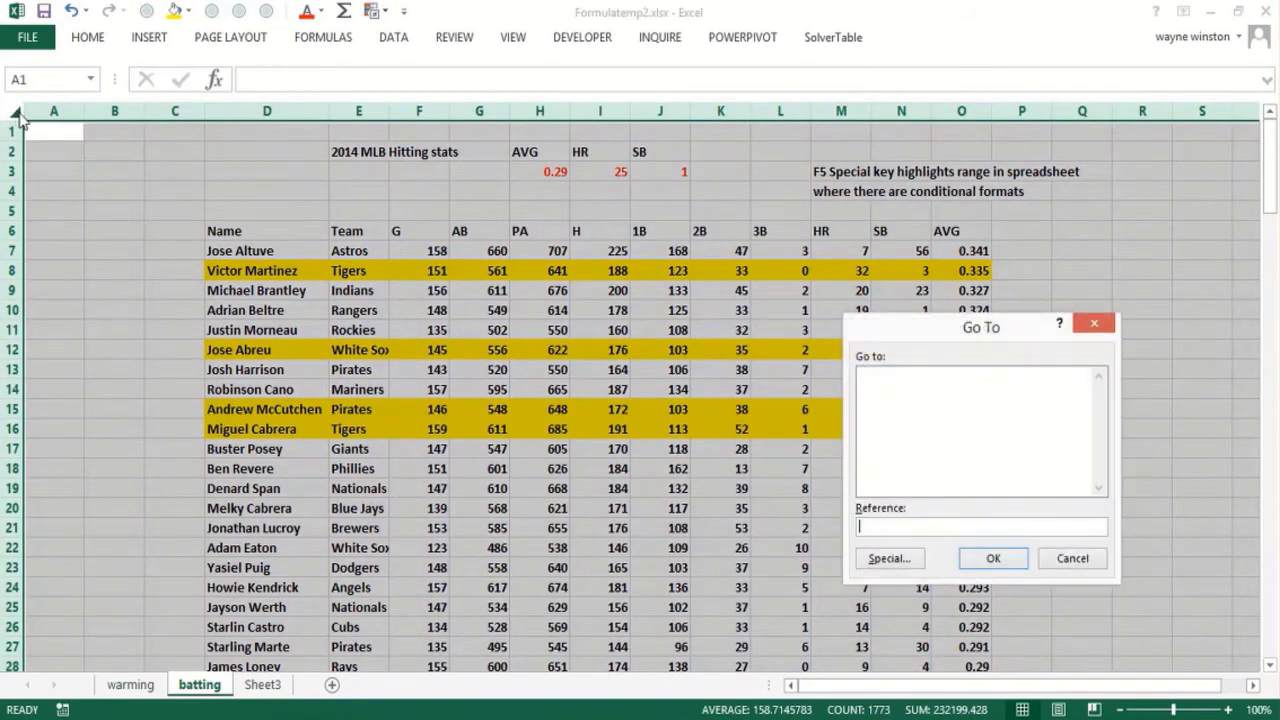
{"action": "left_click", "coordinate": [884, 560]}
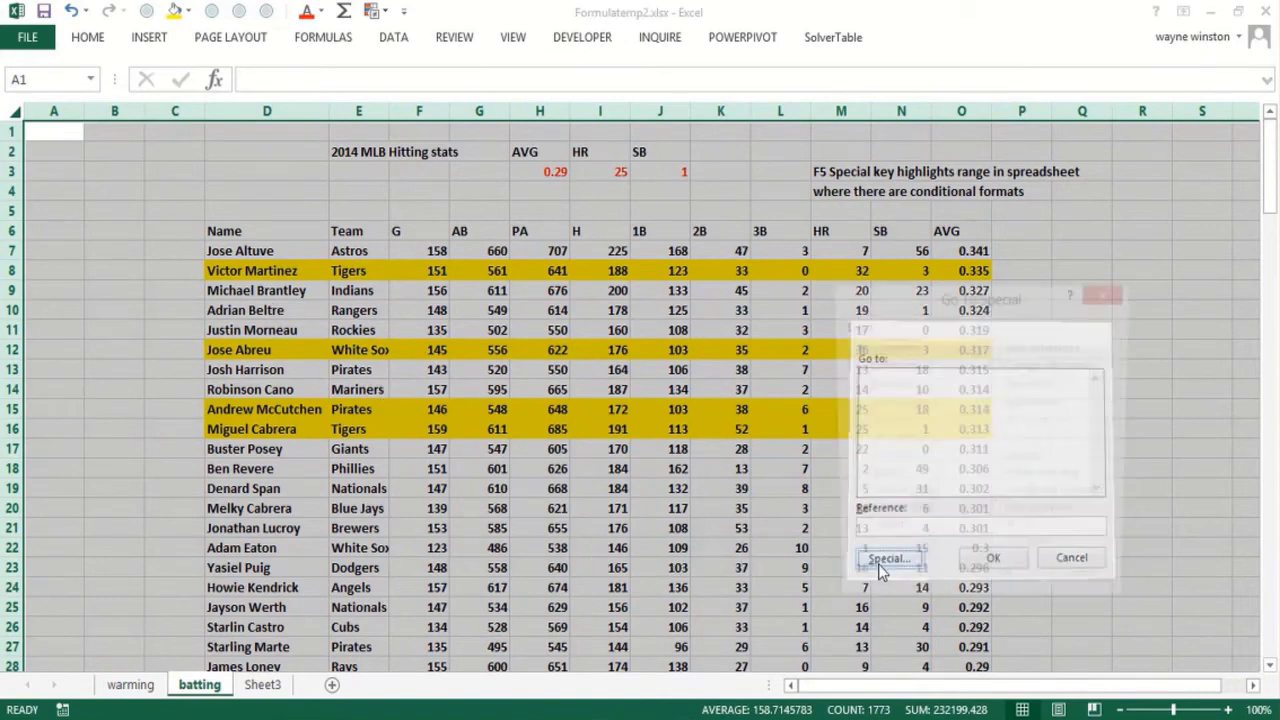
{"action": "left_click", "coordinate": [996, 497]}
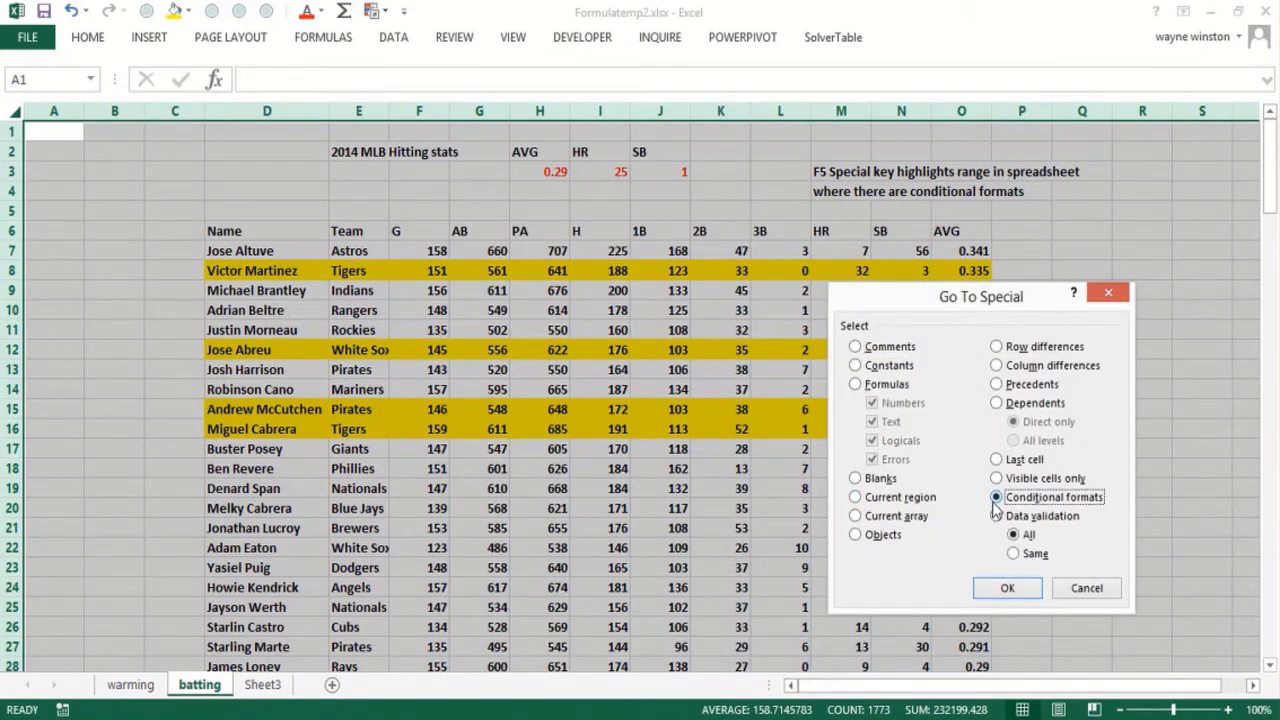
{"action": "left_click", "coordinate": [1008, 588]}
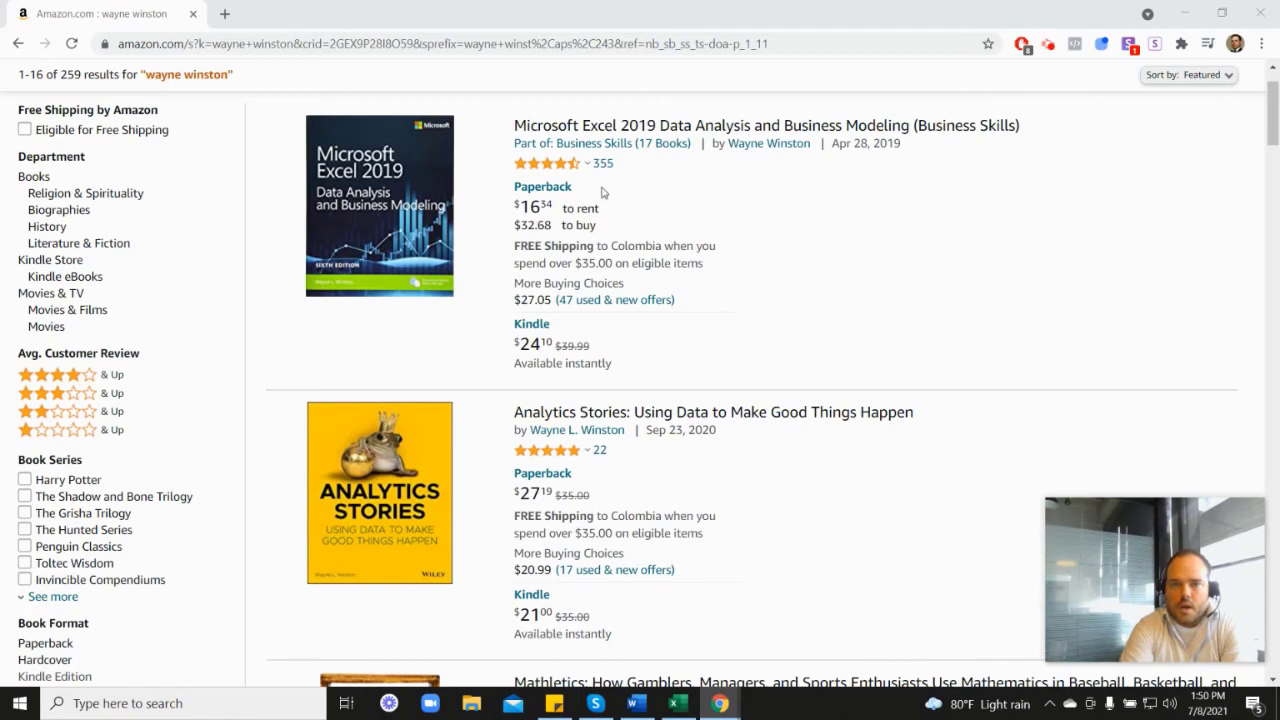
- Look through the author's books in the Amazon search results, including the customer rating breakdown of Marketing Analytics
{"action": "mouse_move", "coordinate": [549, 171]}
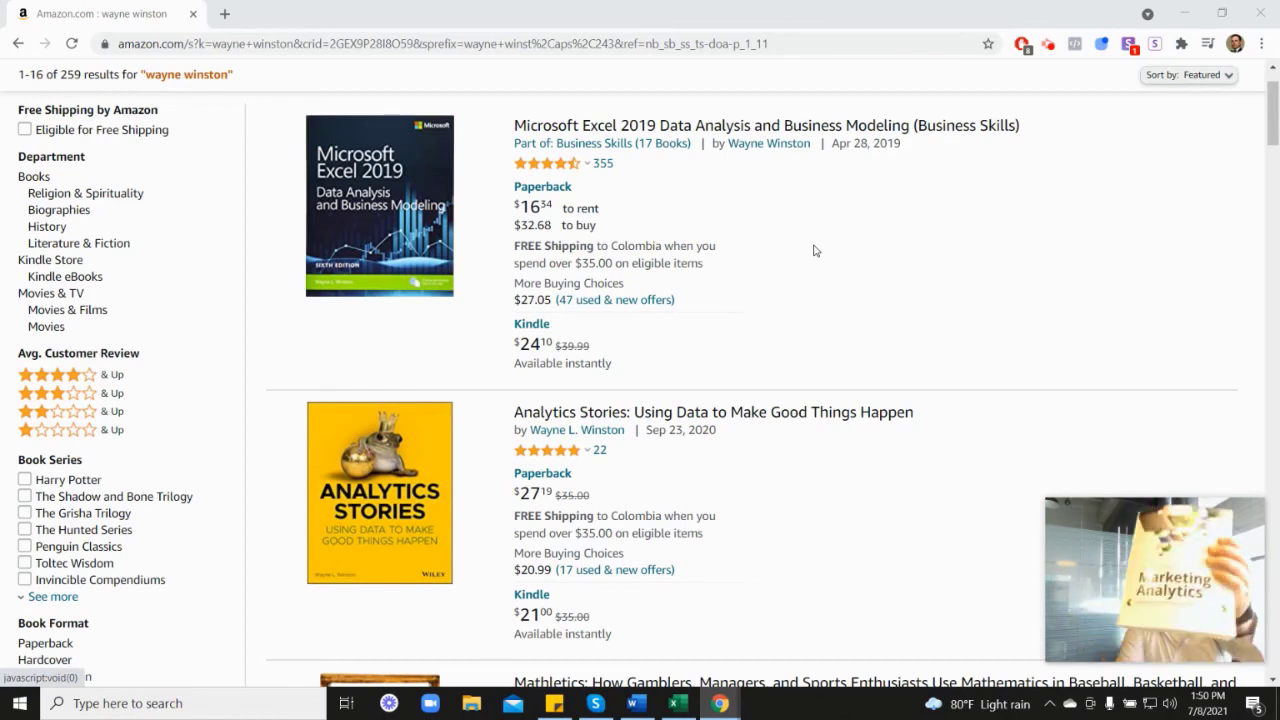
{"action": "scroll", "coordinate": [1177, 408], "scroll_direction": "down", "scroll_amount": 3}
{"action": "scroll", "coordinate": [1165, 352], "scroll_direction": "down", "scroll_amount": 4}
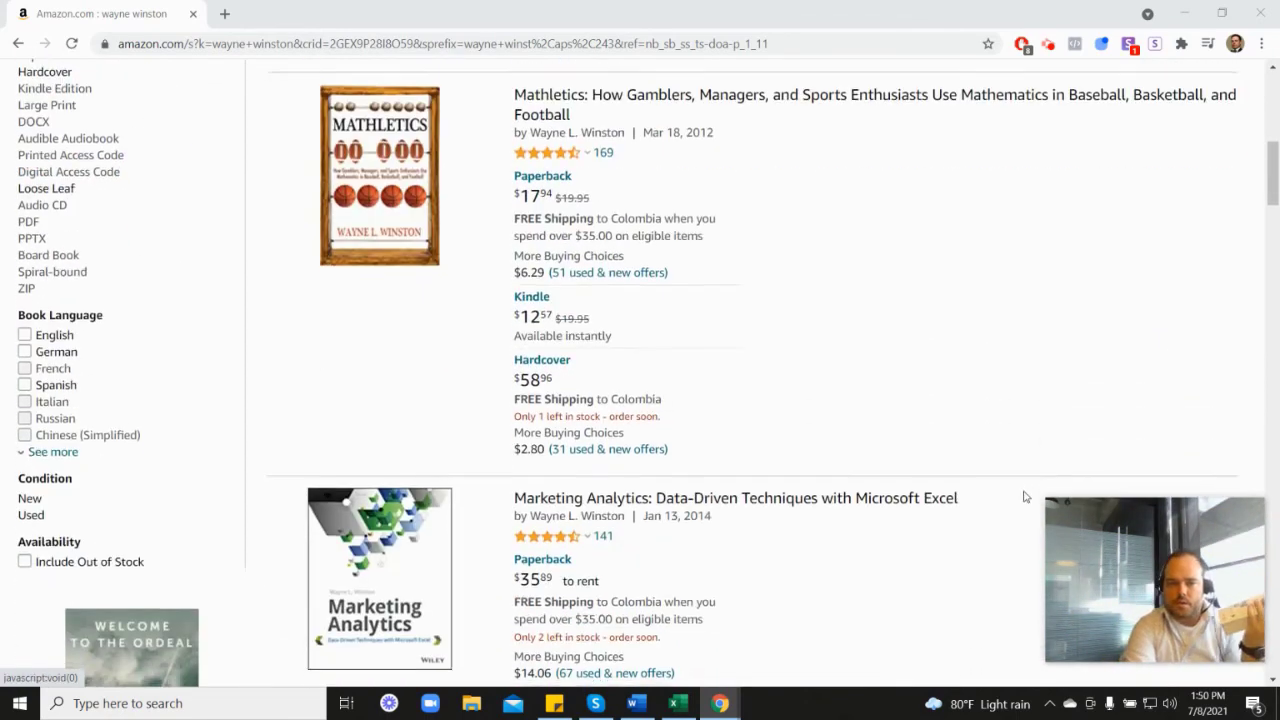
{"action": "mouse_move", "coordinate": [565, 376]}
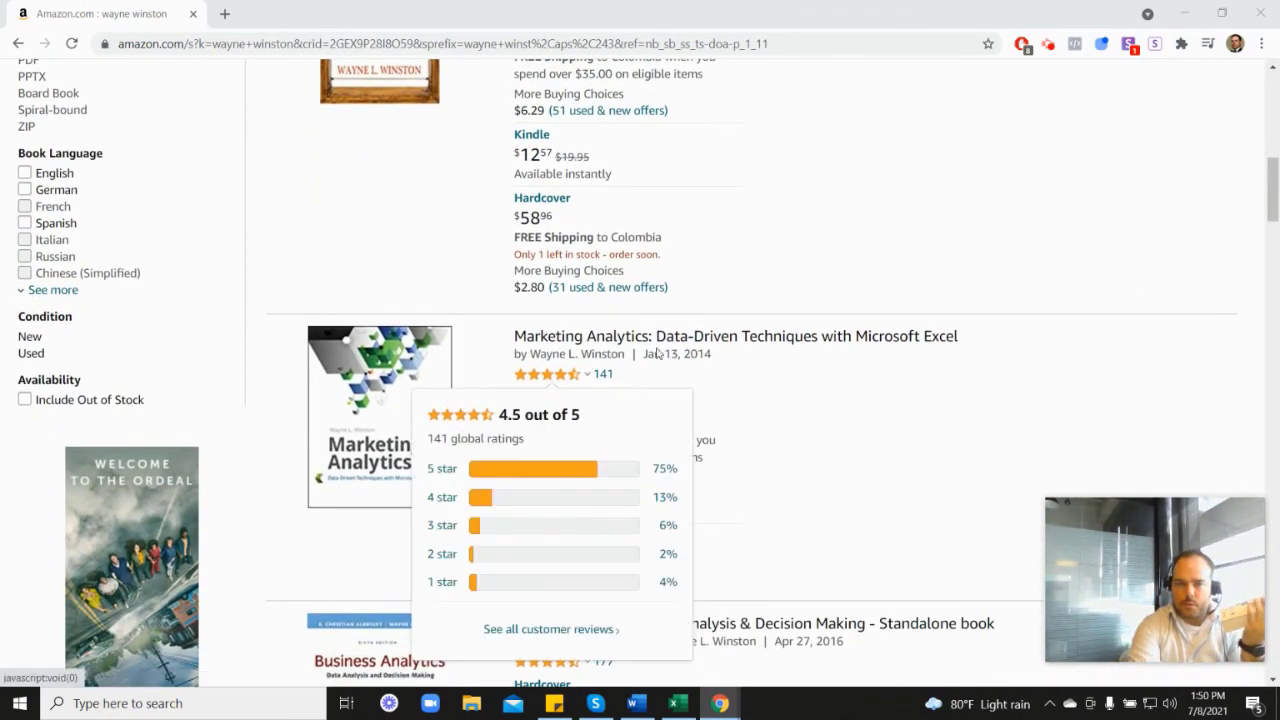
{"action": "scroll", "coordinate": [744, 380], "scroll_direction": "up", "scroll_amount": 5}
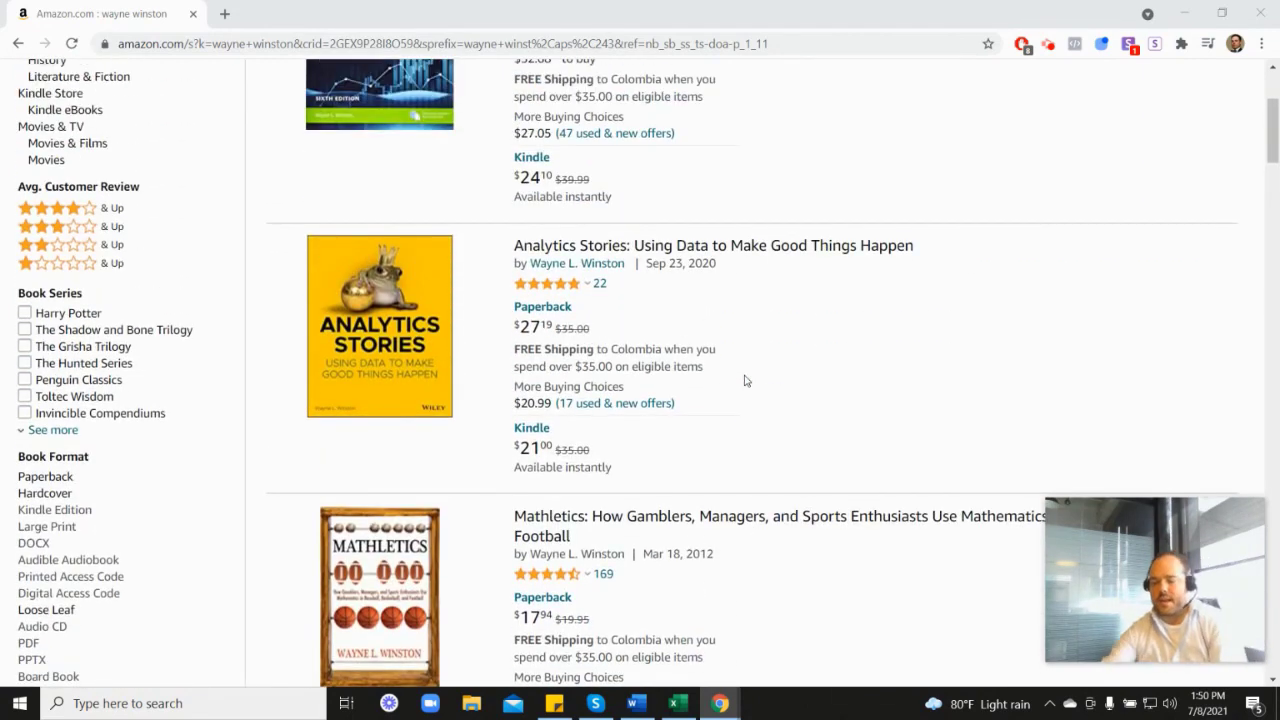